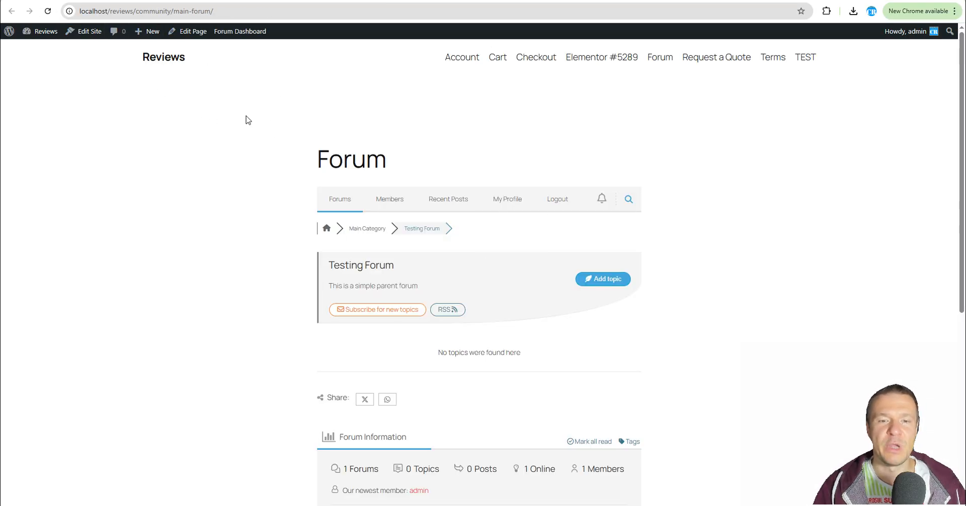
# Select Testing Forum as the target forum for a new topic-creation rule.
pyautogui.scroll(-2, 237, 151)
pyautogui.scroll(2, 221, 222)
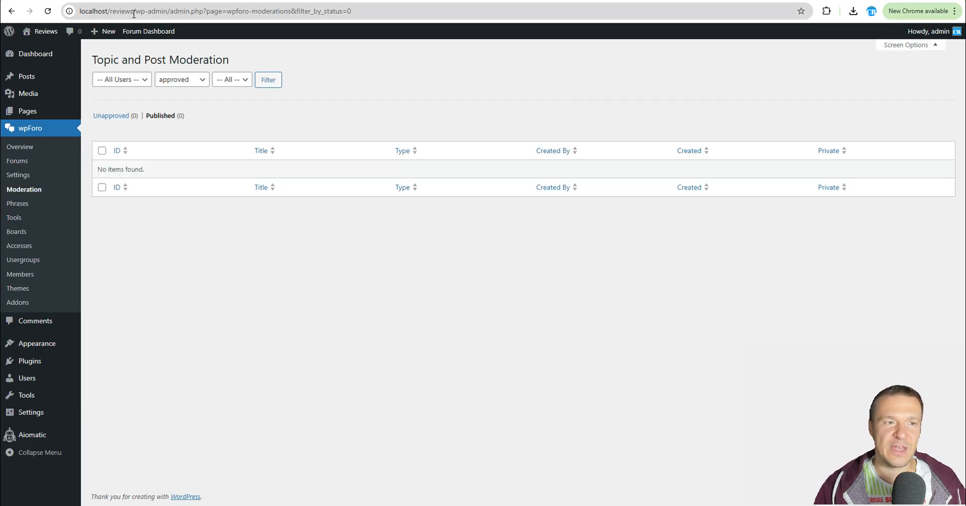
pyautogui.click(48, 11)
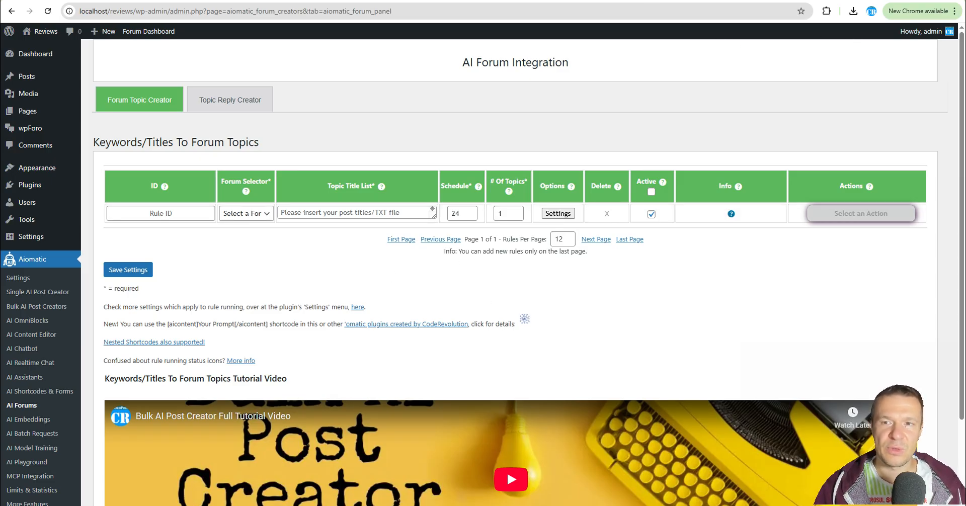
pyautogui.hotkey('ctrl', 'Tab')
pyautogui.hotkey('ctrl', 'Tab')
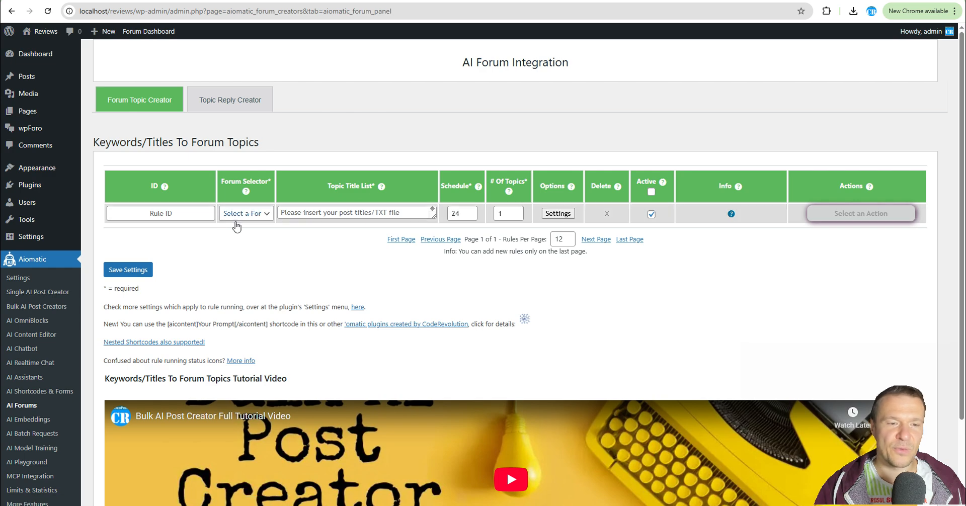
pyautogui.click(254, 213)
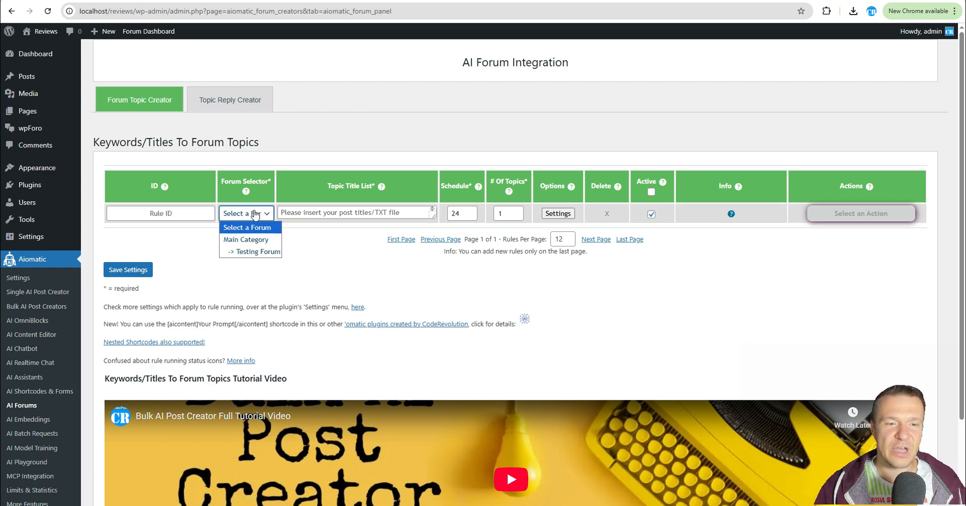
pyautogui.click(244, 252)
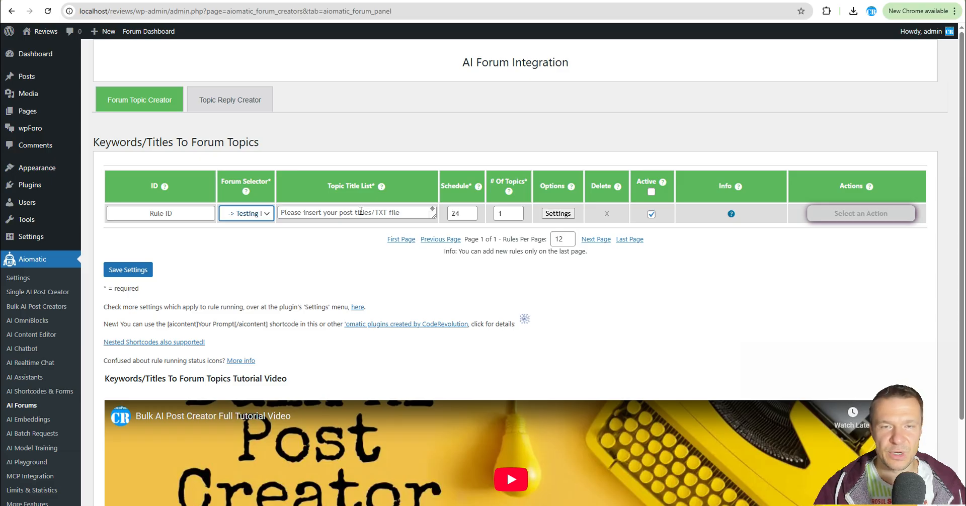
# Enter WordPress plugins and WordPress themes as lines in the rule's topic title list.
pyautogui.moveTo(430, 215); pyautogui.dragTo(436, 314)
pyautogui.click(348, 234)
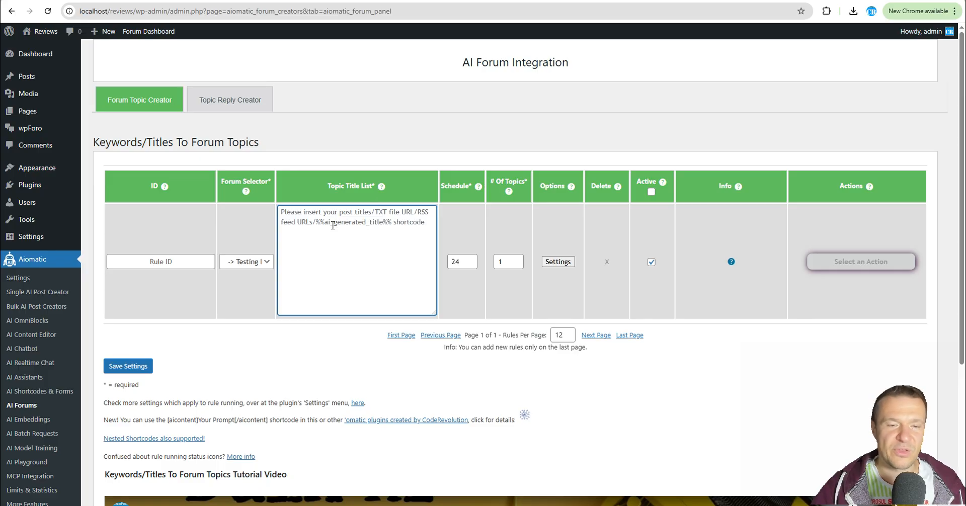
pyautogui.write('WordPress themes')
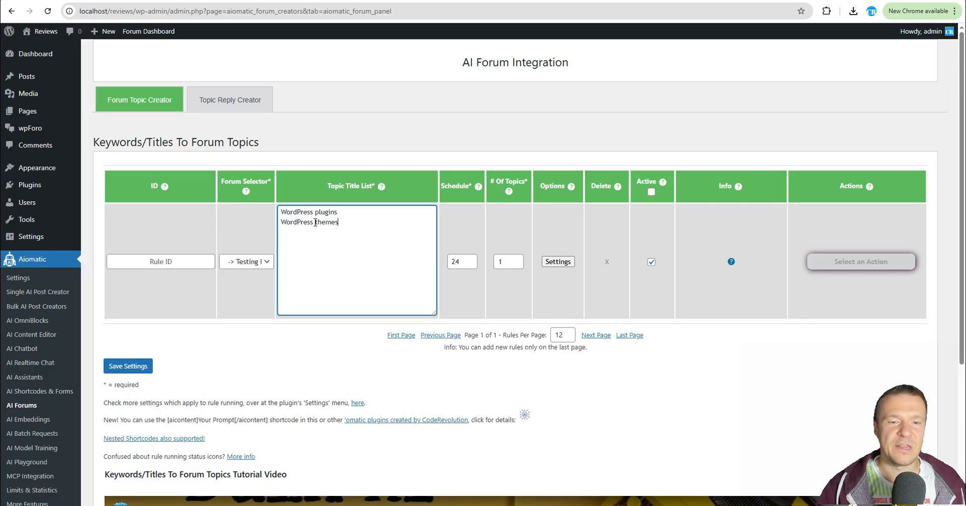
# Open the rule's advanced settings and set the topic title source to Fully AI Generated Titles.
pyautogui.click(550, 263)
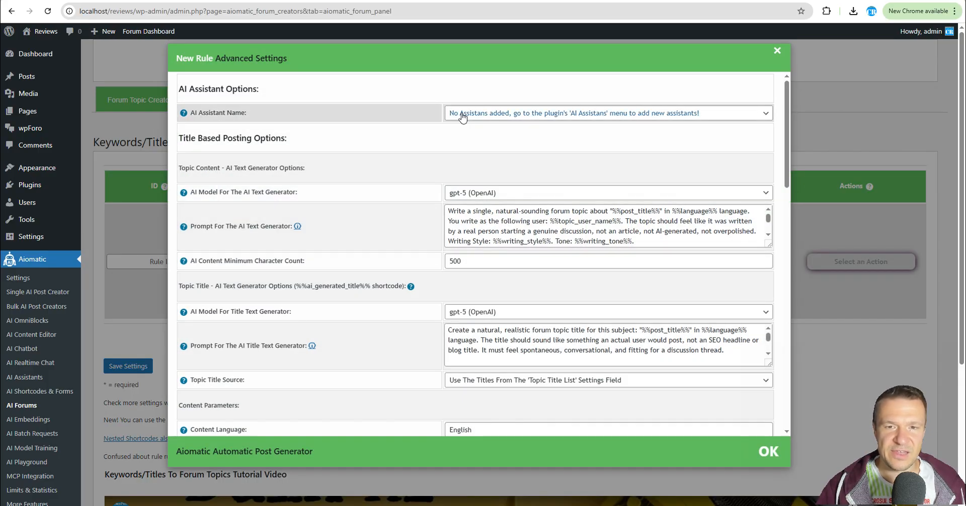
pyautogui.scroll(-2, 412, 153)
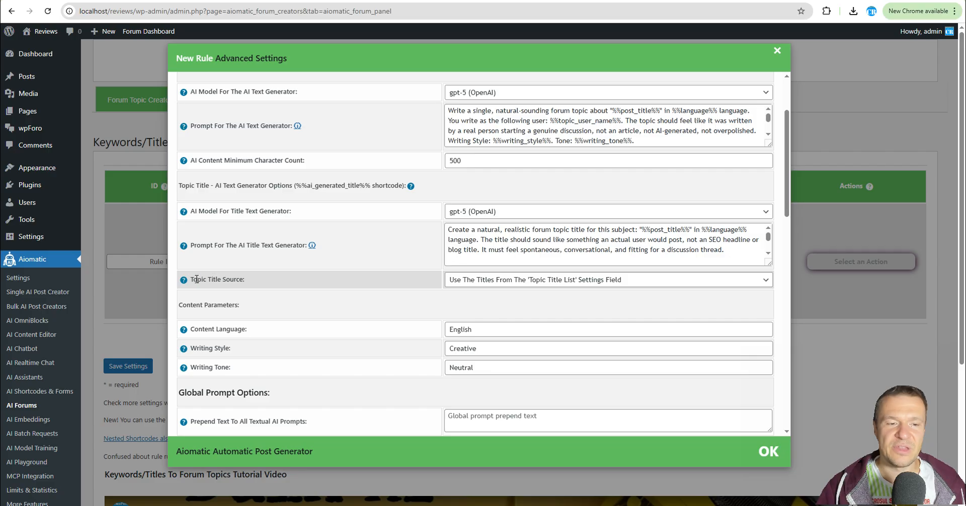
pyautogui.moveTo(197, 279); pyautogui.dragTo(237, 279)
pyautogui.click(450, 280)
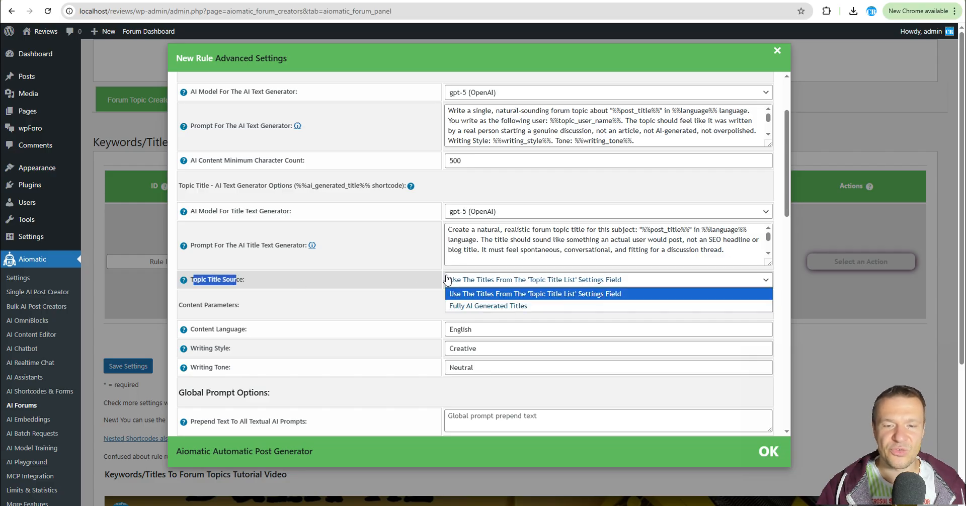
pyautogui.click(523, 306)
pyautogui.click(809, 300)
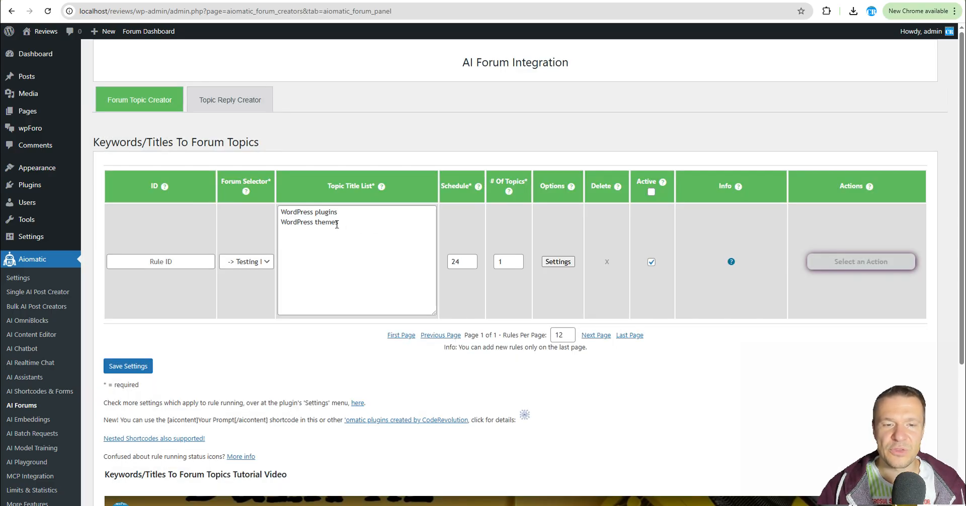
# Highlight the title list entries and reopen the advanced settings to reselect Fully AI Generated Titles.
pyautogui.moveTo(353, 211); pyautogui.dragTo(273, 224)
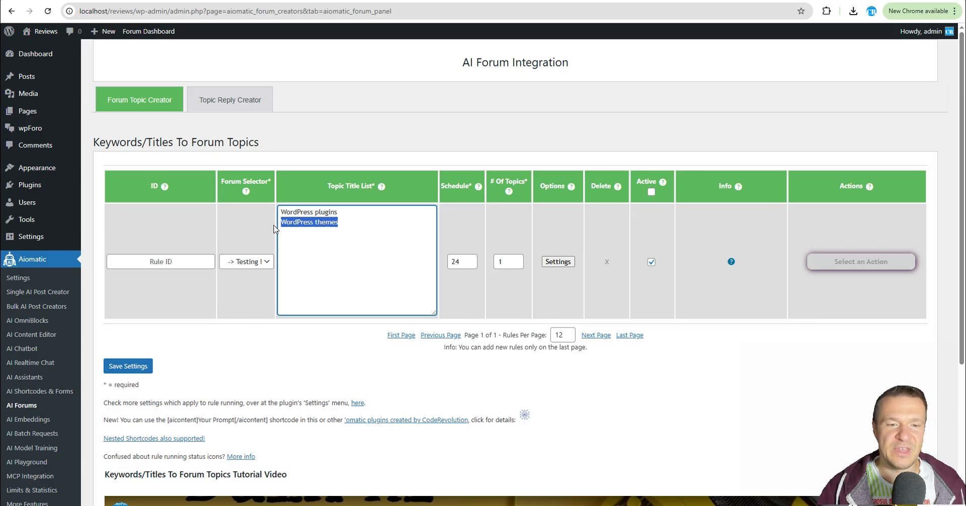
pyautogui.moveTo(342, 212); pyautogui.dragTo(280, 212)
pyautogui.click(558, 261)
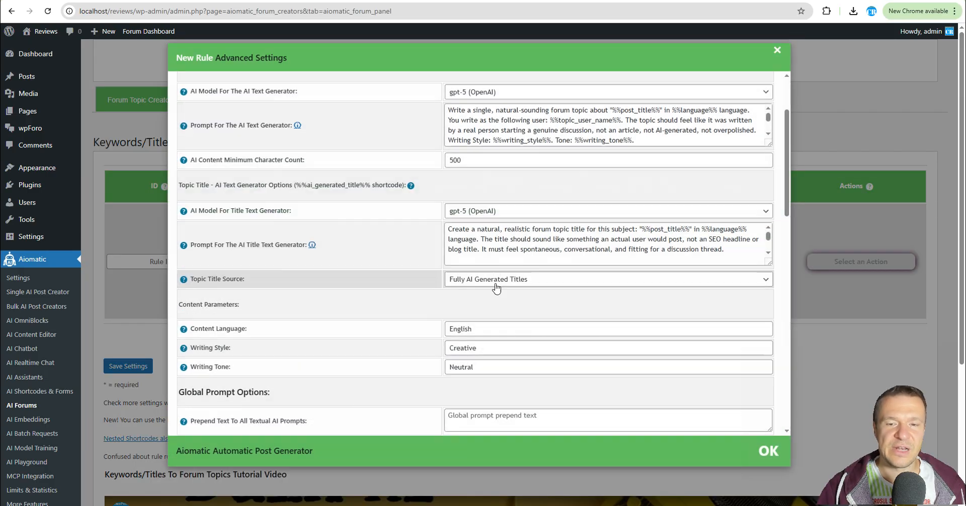
pyautogui.click(808, 296)
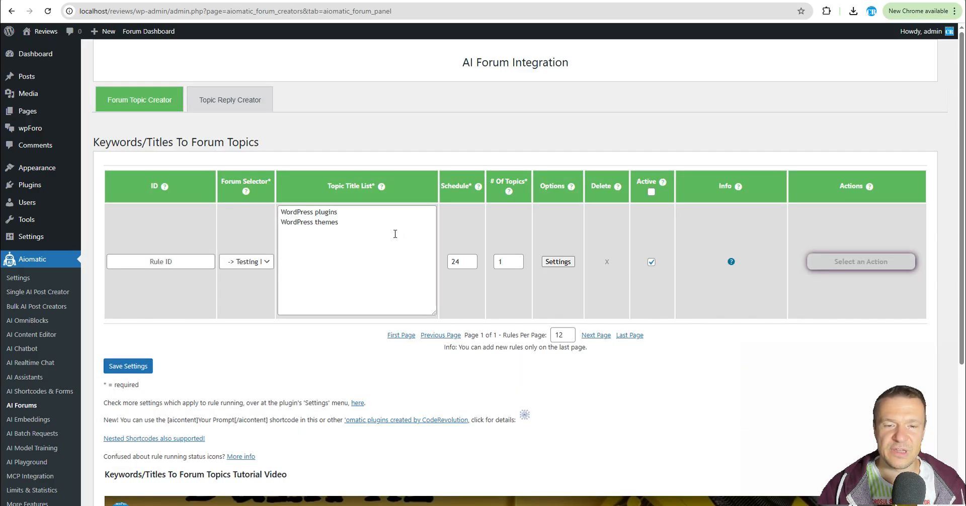
pyautogui.click(350, 216)
pyautogui.moveTo(351, 216); pyautogui.dragTo(278, 211)
pyautogui.moveTo(351, 228); pyautogui.dragTo(258, 226)
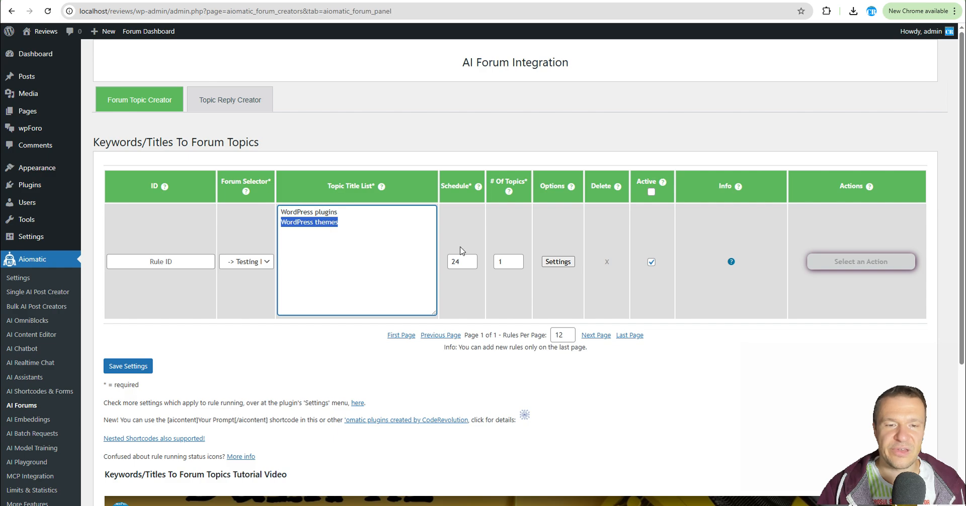
pyautogui.click(558, 262)
pyautogui.click(471, 279)
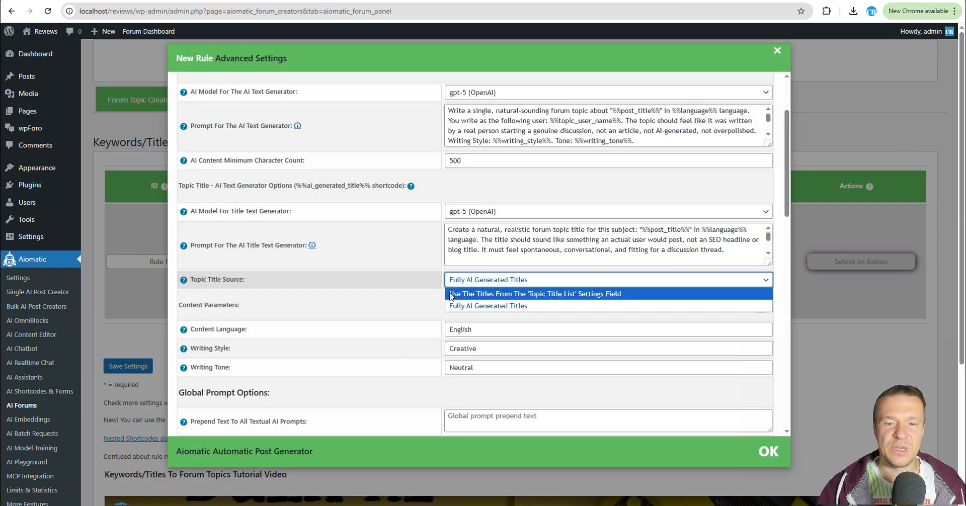
pyautogui.click(485, 306)
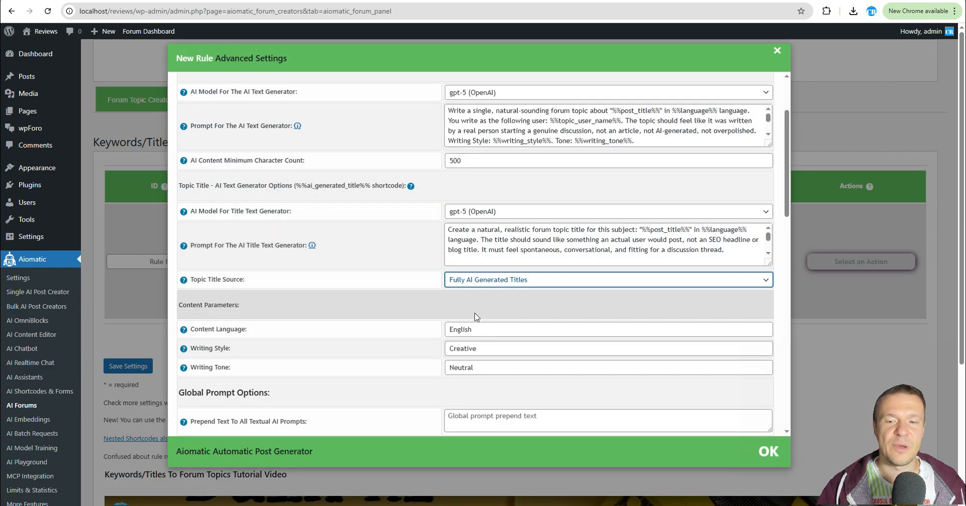
# Examine the topic content and title prompts and the shortcode help for the content prompt.
pyautogui.scroll(2, 410, 280)
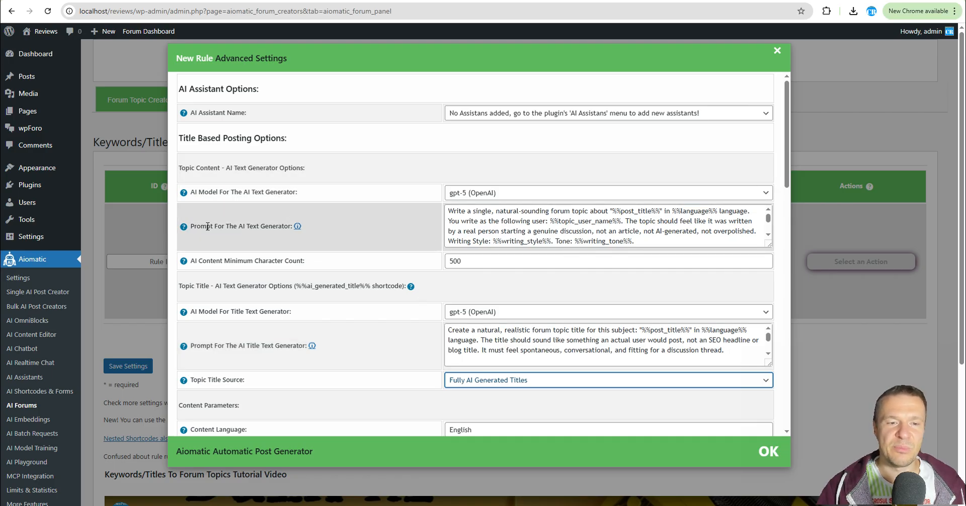
pyautogui.moveTo(207, 227); pyautogui.dragTo(285, 227)
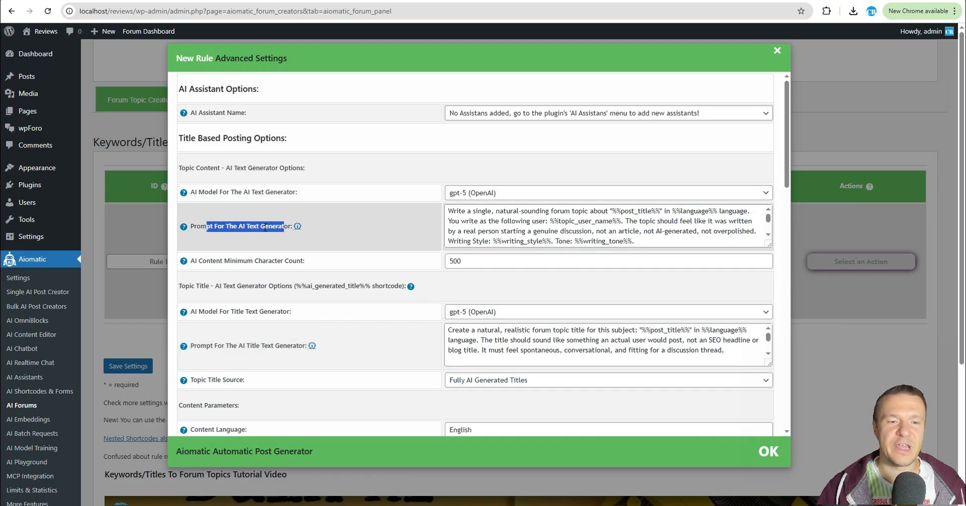
pyautogui.moveTo(207, 345); pyautogui.dragTo(300, 344)
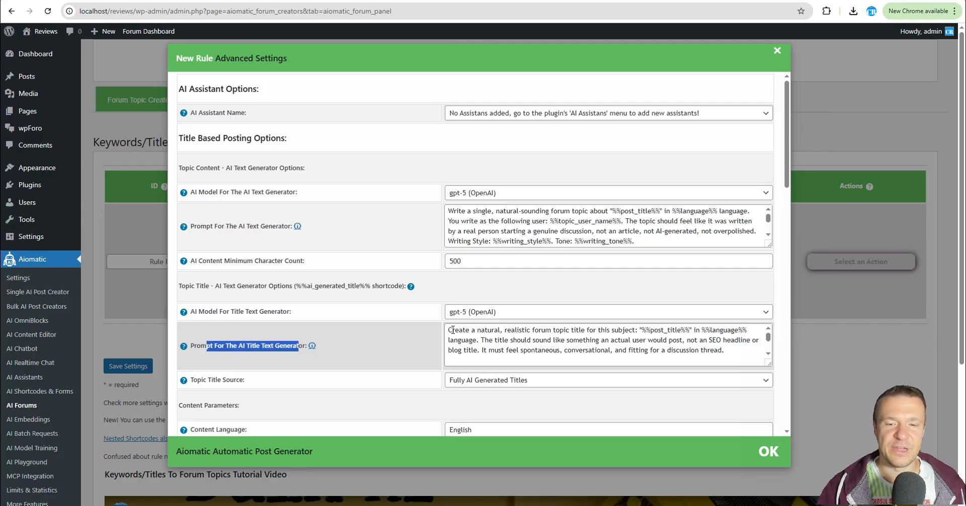
pyautogui.moveTo(453, 330); pyautogui.dragTo(731, 354)
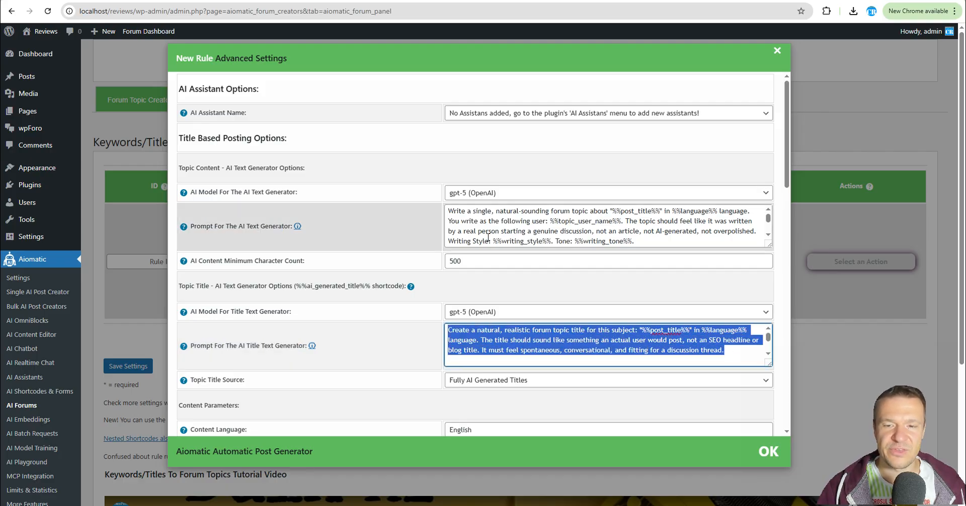
pyautogui.moveTo(449, 210); pyautogui.dragTo(662, 231)
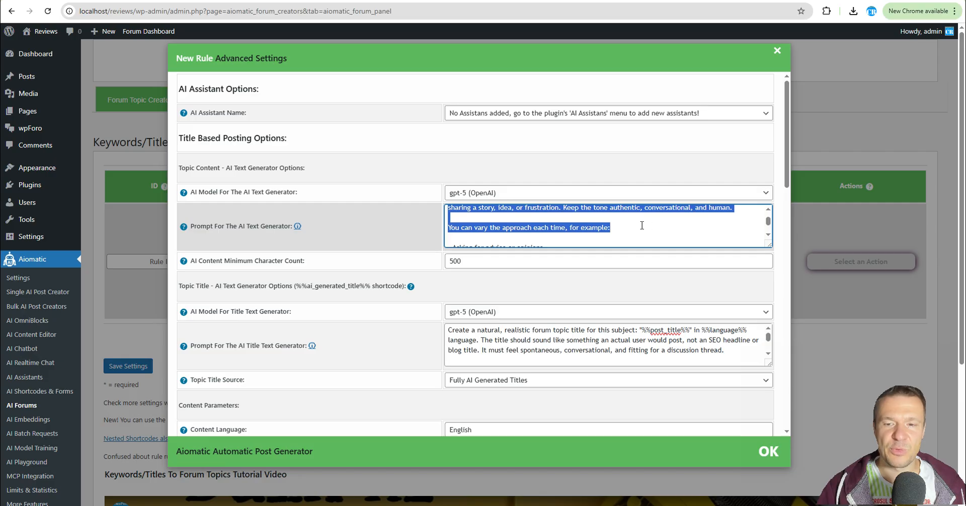
pyautogui.scroll(-3, 641, 225)
pyautogui.moveTo(768, 245); pyautogui.dragTo(746, 364)
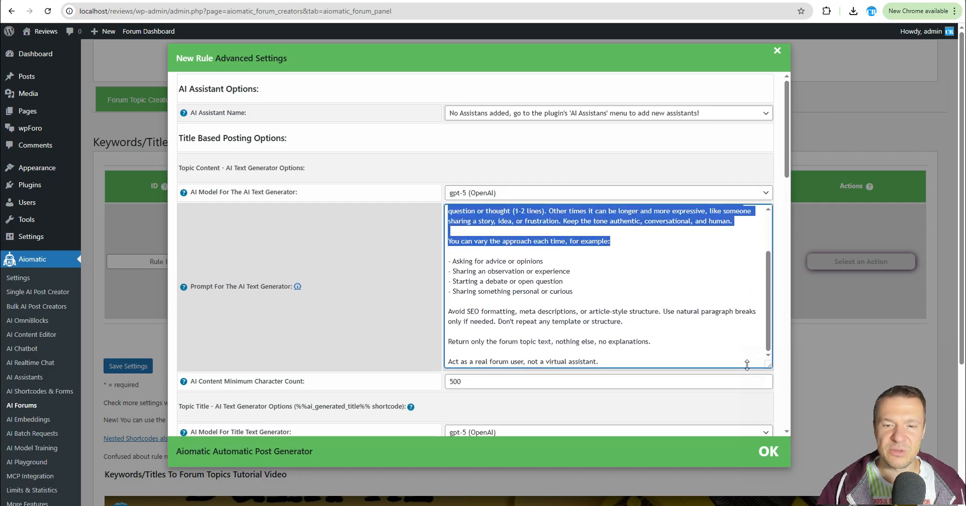
pyautogui.scroll(5, 747, 365)
pyautogui.moveTo(228, 320)
pyautogui.scroll(-1, 228, 320)
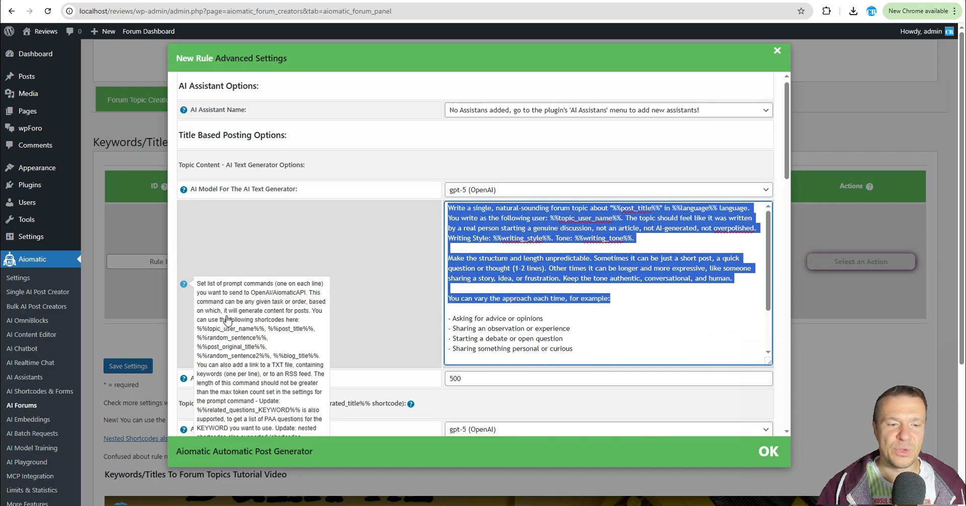
pyautogui.scroll(-1, 228, 320)
pyautogui.moveTo(197, 274); pyautogui.dragTo(276, 305)
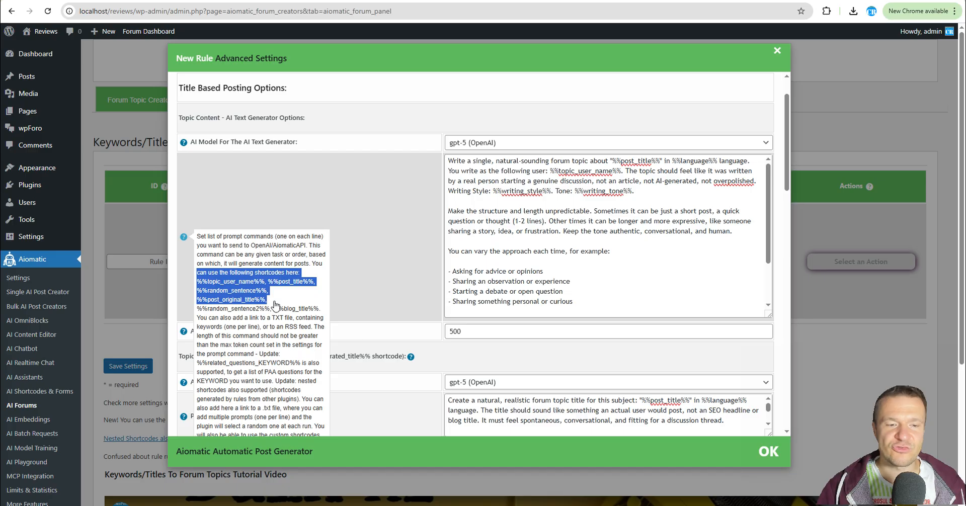
pyautogui.doubleClick(224, 282)
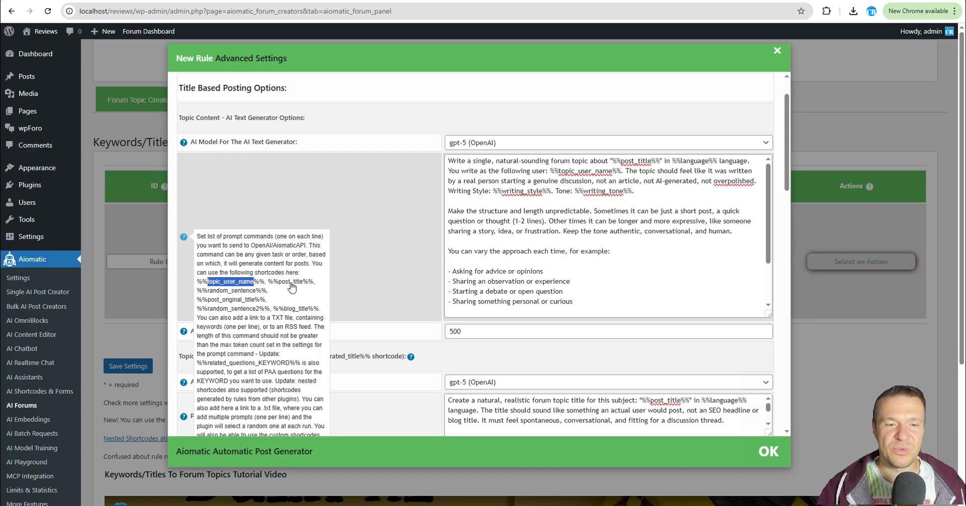
pyautogui.scroll(-2, 355, 240)
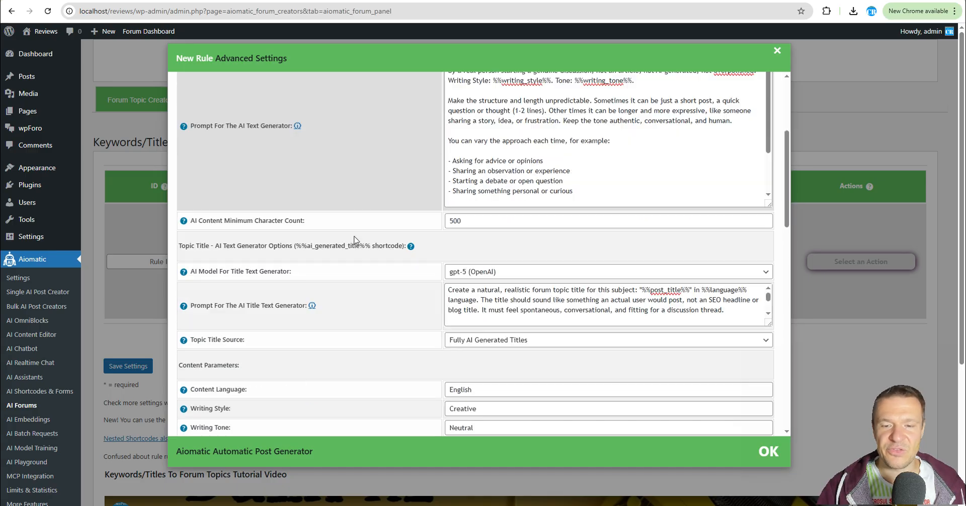
pyautogui.scroll(-1, 355, 240)
pyautogui.scroll(1, 356, 226)
pyautogui.scroll(-1, 356, 215)
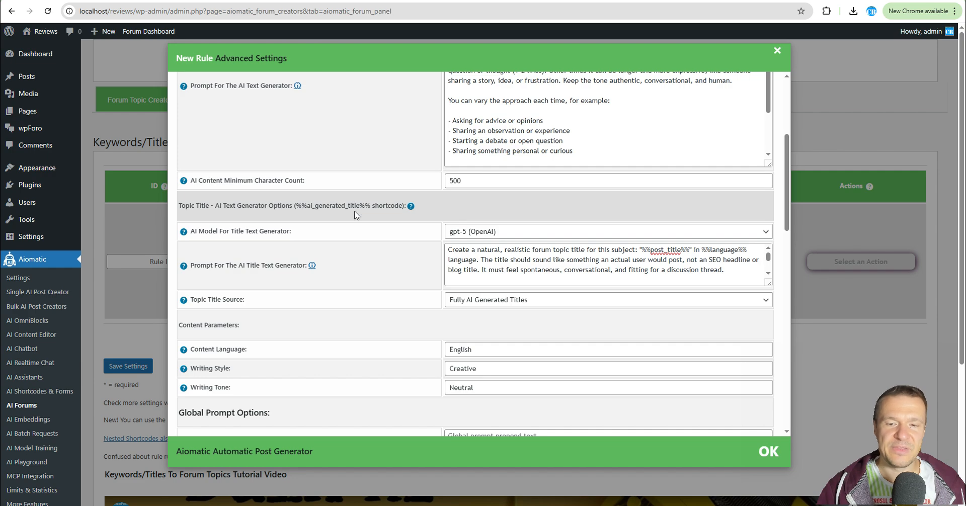
pyautogui.scroll(4, 355, 214)
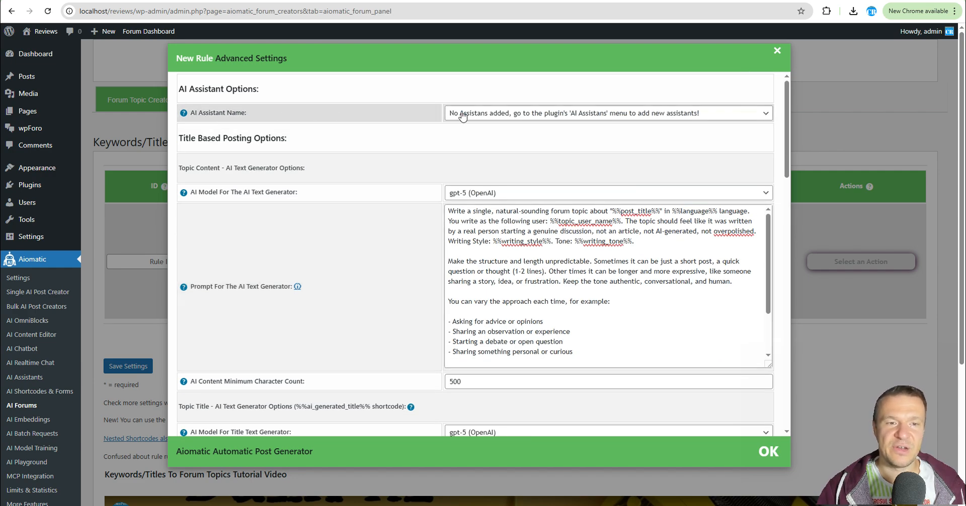
# Inspect the AI assistant choices and the AI model list for the content generator.
pyautogui.click(462, 115)
pyautogui.click(495, 116)
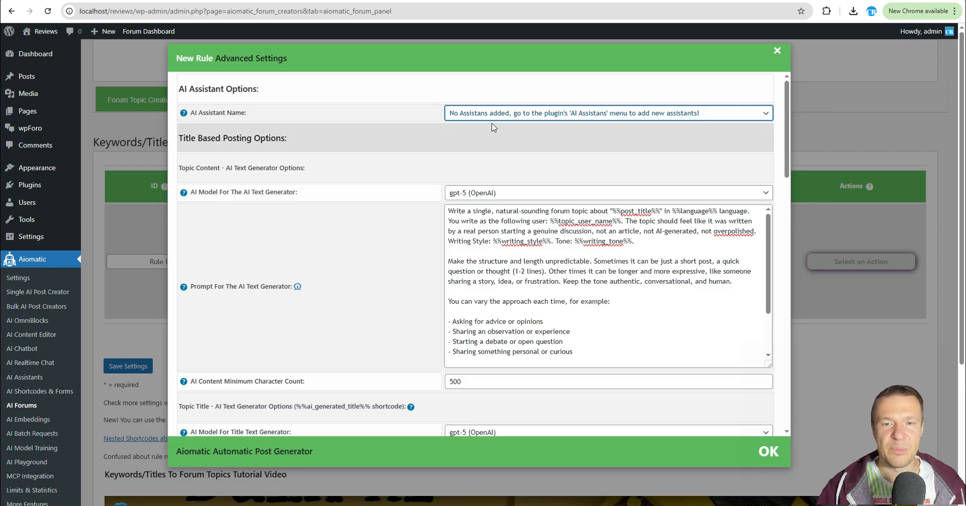
pyautogui.scroll(-1, 478, 136)
pyautogui.click(462, 144)
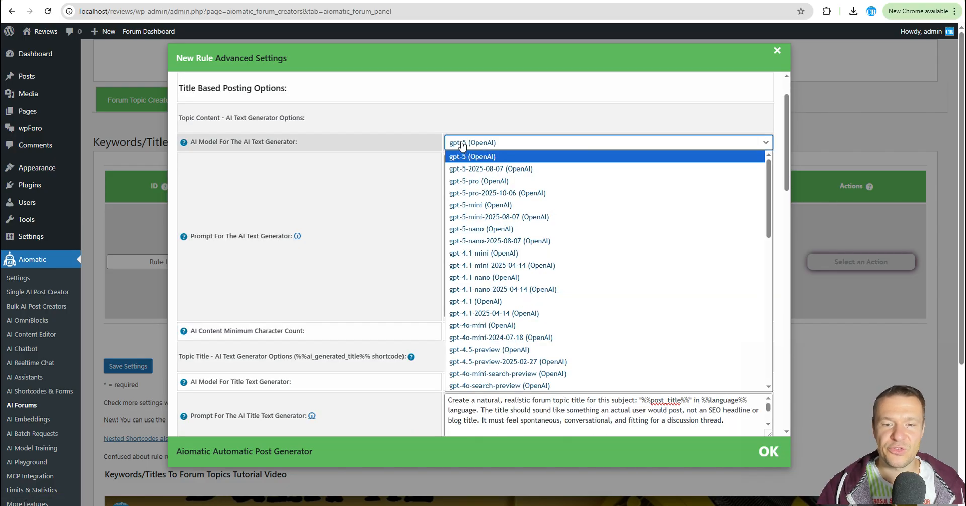
pyautogui.click(462, 145)
# Set the content language to Romanian.
pyautogui.scroll(-6, 409, 162)
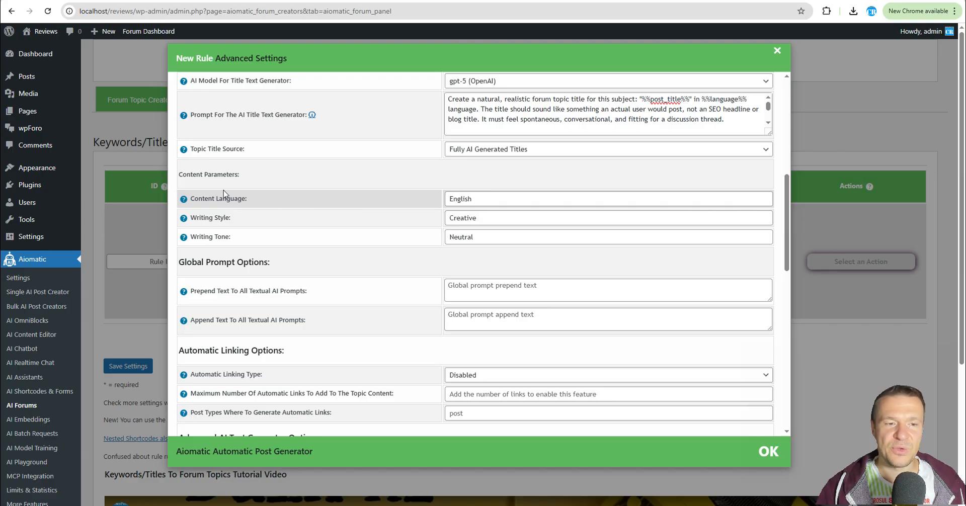
pyautogui.moveTo(475, 198); pyautogui.dragTo(437, 202)
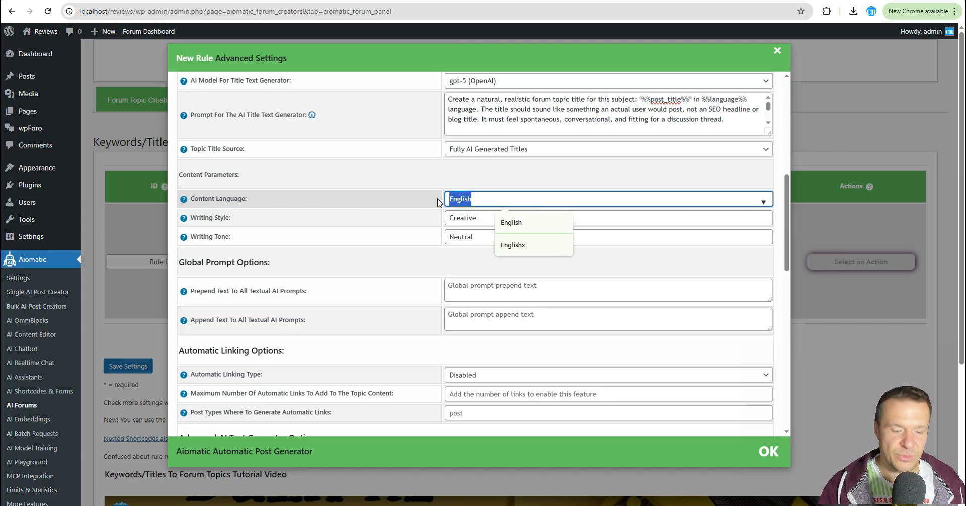
pyautogui.press('BackSpace')
pyautogui.write('Romanian')
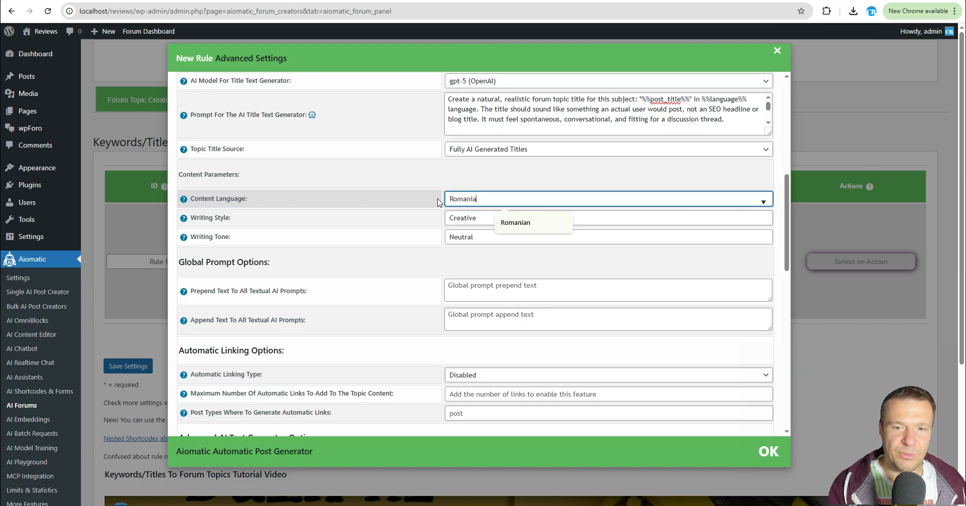
# Set the content language to English.
pyautogui.doubleClick(480, 199)
pyautogui.press('BackSpace')
pyautogui.write('English')
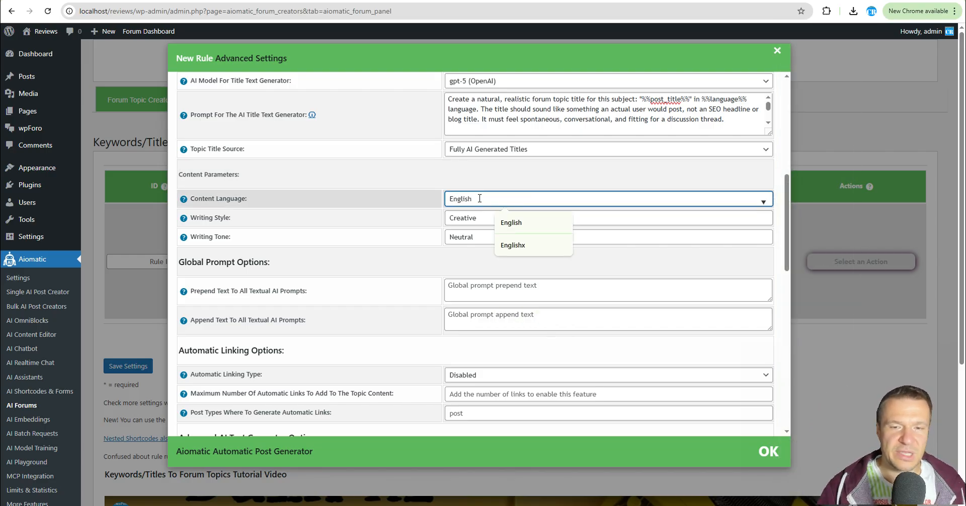
pyautogui.click(442, 184)
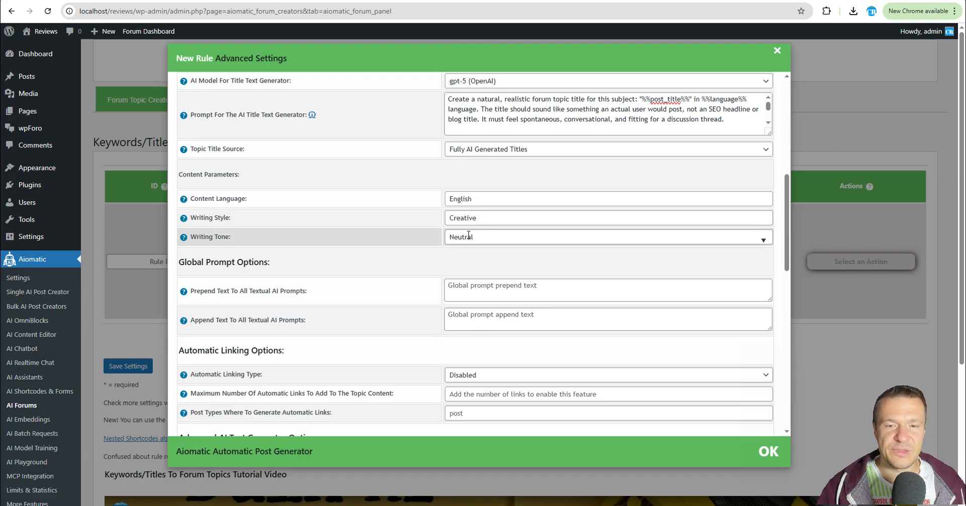
# Examine the writing style shortcode in the content prompt alongside the writing style and tone fields.
pyautogui.scroll(-2, 407, 232)
pyautogui.scroll(5, 408, 232)
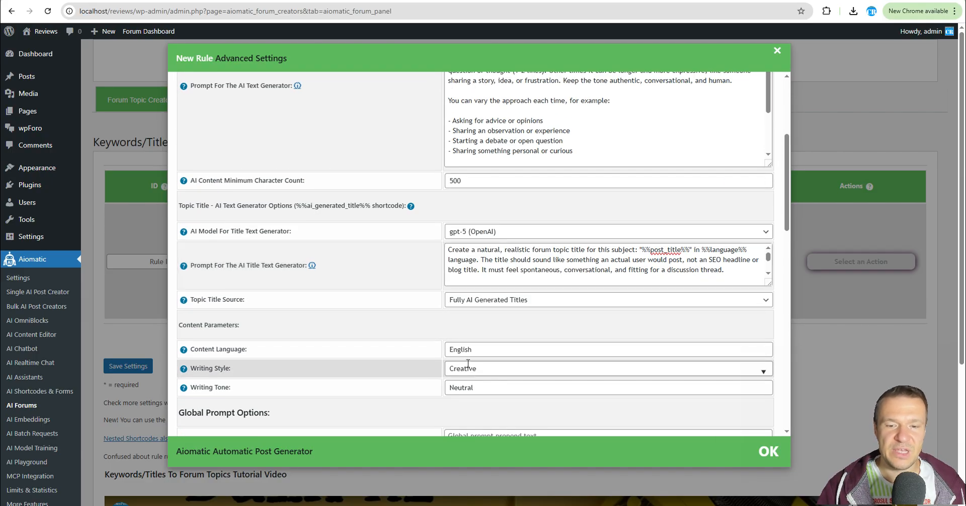
pyautogui.scroll(4, 458, 290)
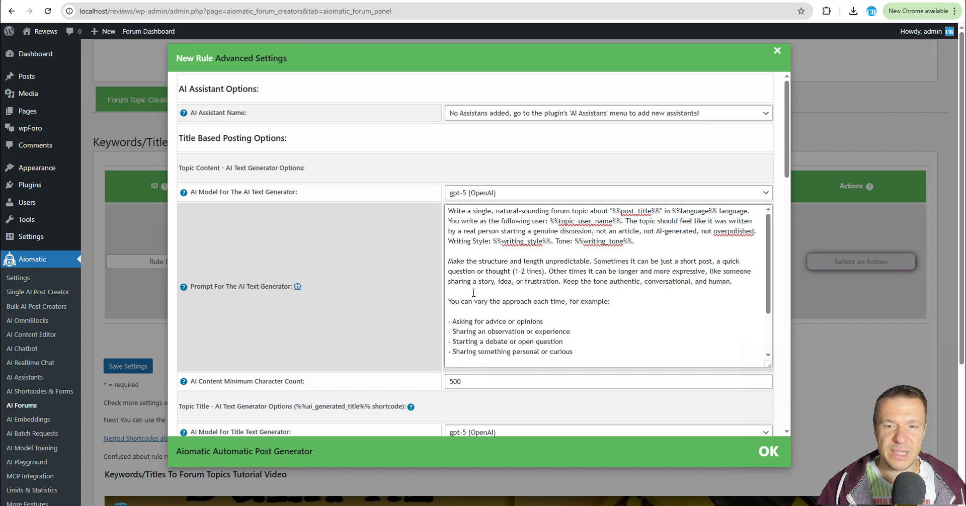
pyautogui.doubleClick(516, 242)
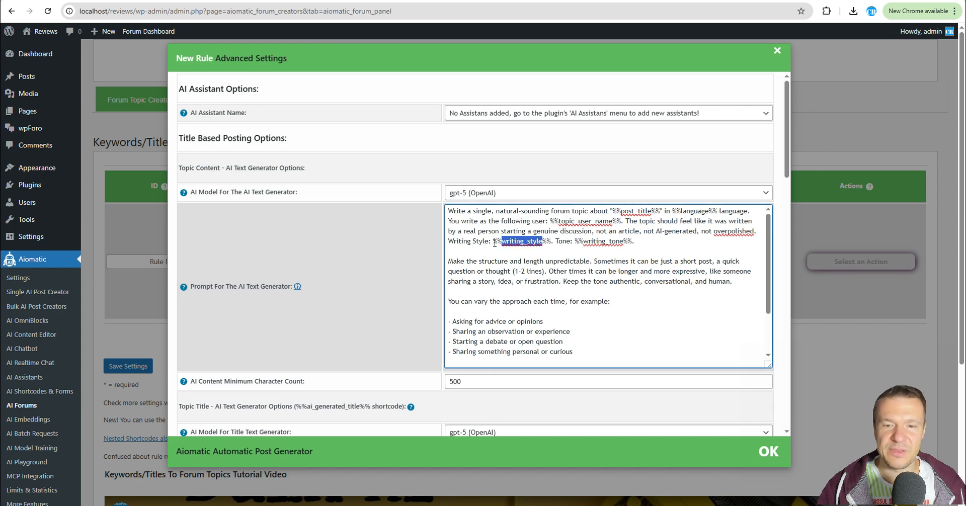
pyautogui.moveTo(495, 243); pyautogui.dragTo(634, 242)
pyautogui.scroll(-8, 410, 270)
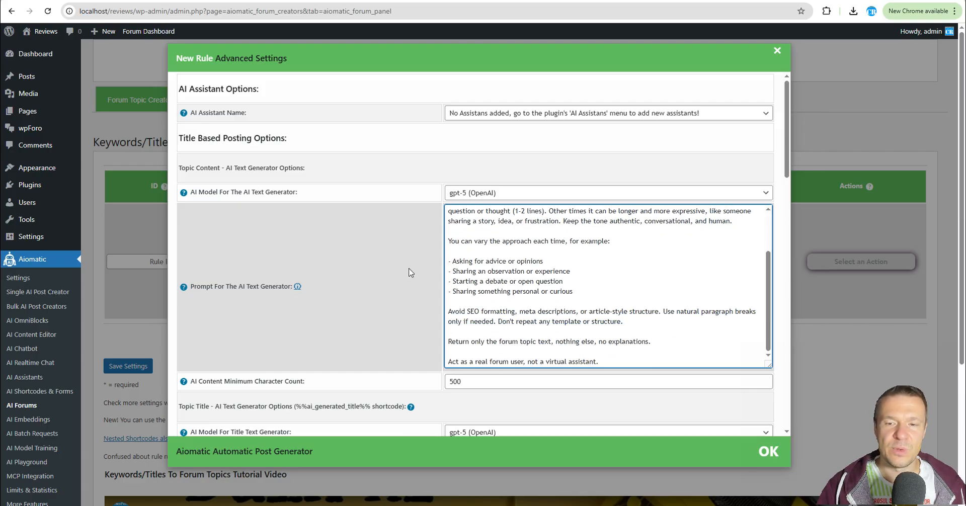
pyautogui.scroll(7, 401, 282)
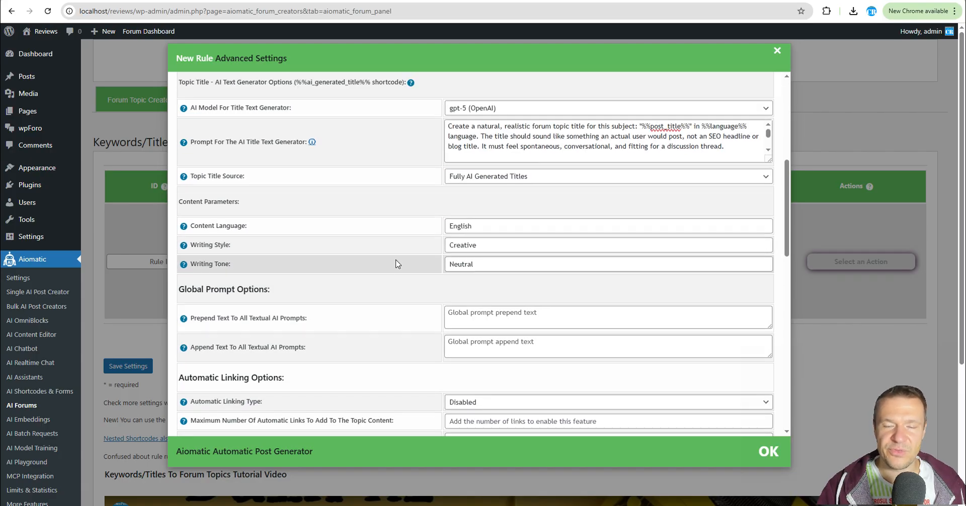
pyautogui.scroll(-8, 413, 300)
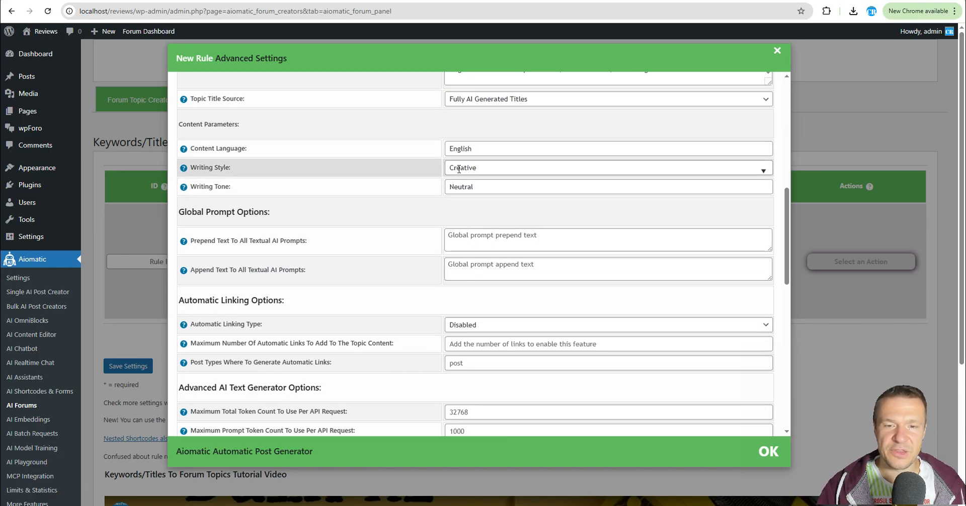
pyautogui.scroll(8, 447, 184)
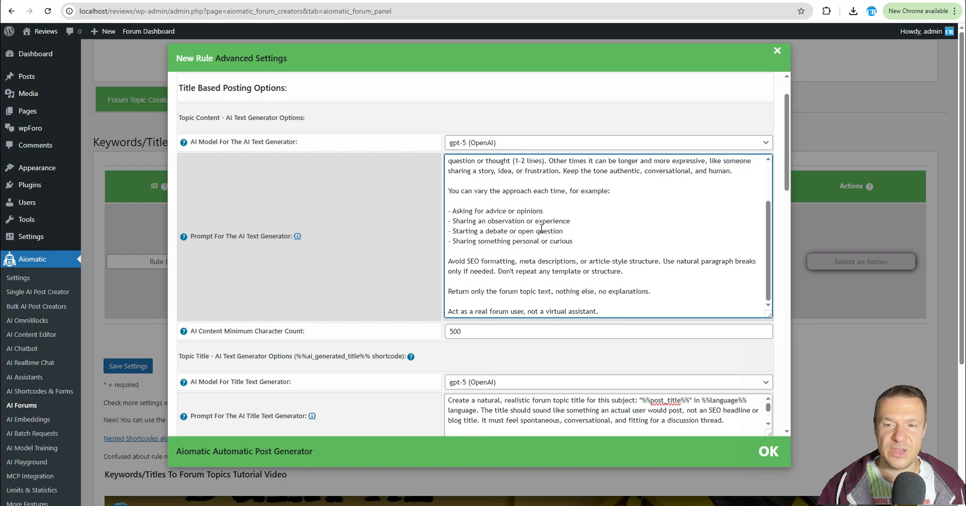
pyautogui.scroll(3, 541, 229)
# Delete the writing style and tone line from the topic content prompt and undo the deletion.
pyautogui.moveTo(636, 241); pyautogui.dragTo(449, 240)
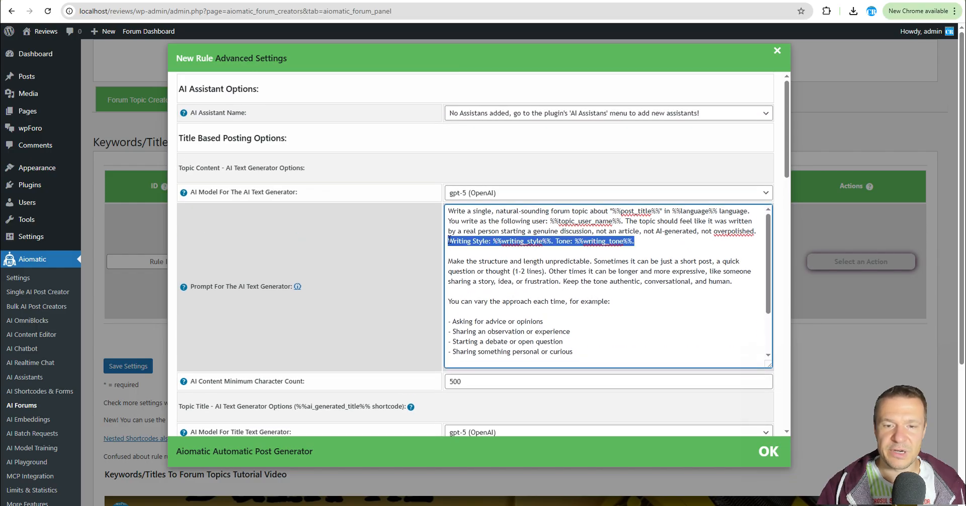
pyautogui.press('BackSpace')
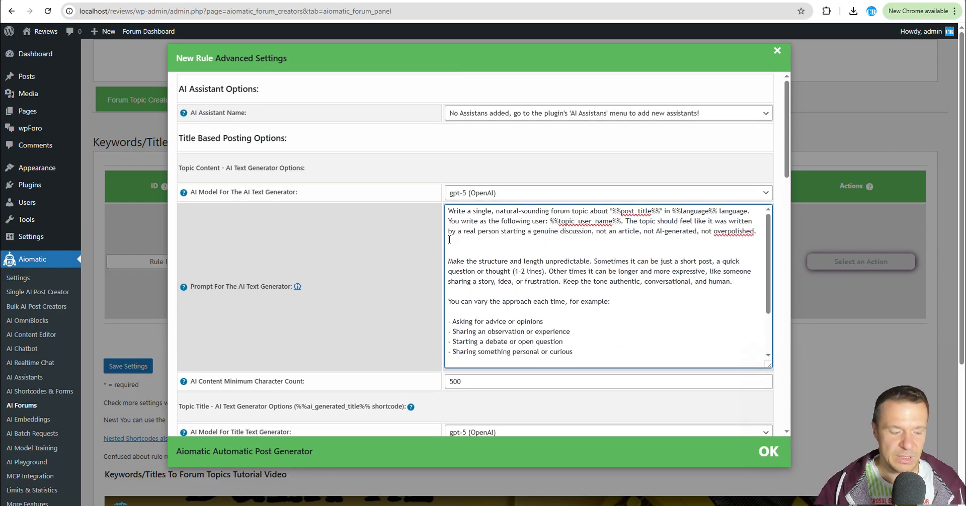
pyautogui.hotkey('ctrl', 'z')
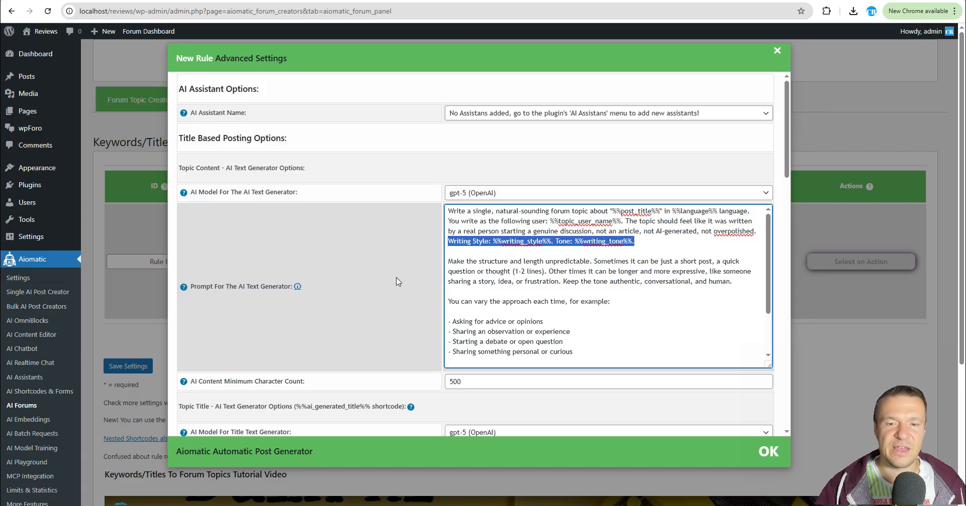
# Review the automatic linking, advanced AI text generator and posting options.
pyautogui.scroll(-10, 382, 261)
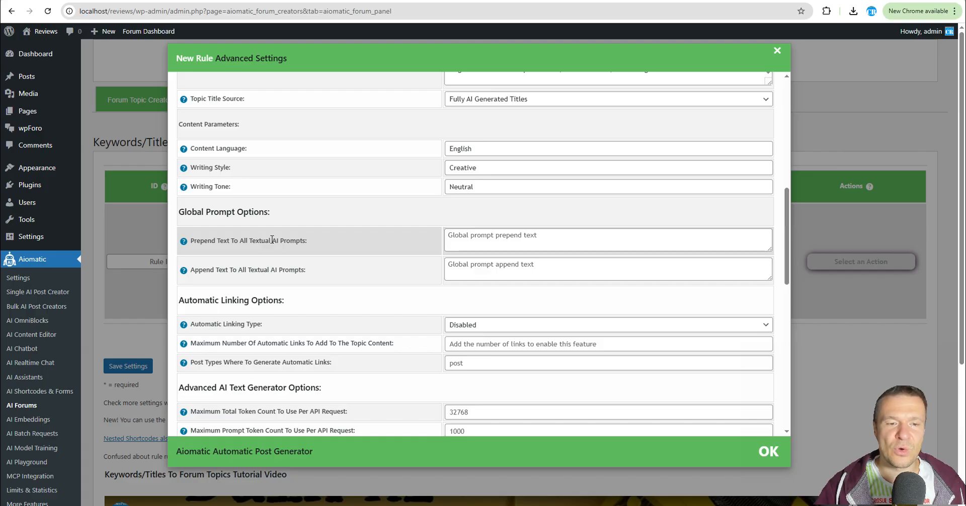
pyautogui.scroll(-3, 278, 269)
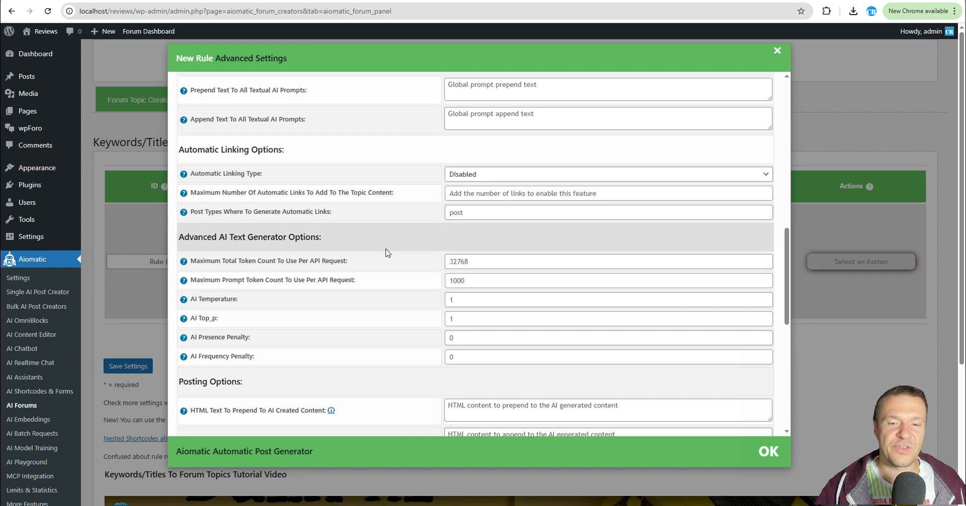
pyautogui.scroll(-2, 362, 295)
pyautogui.scroll(-1, 362, 296)
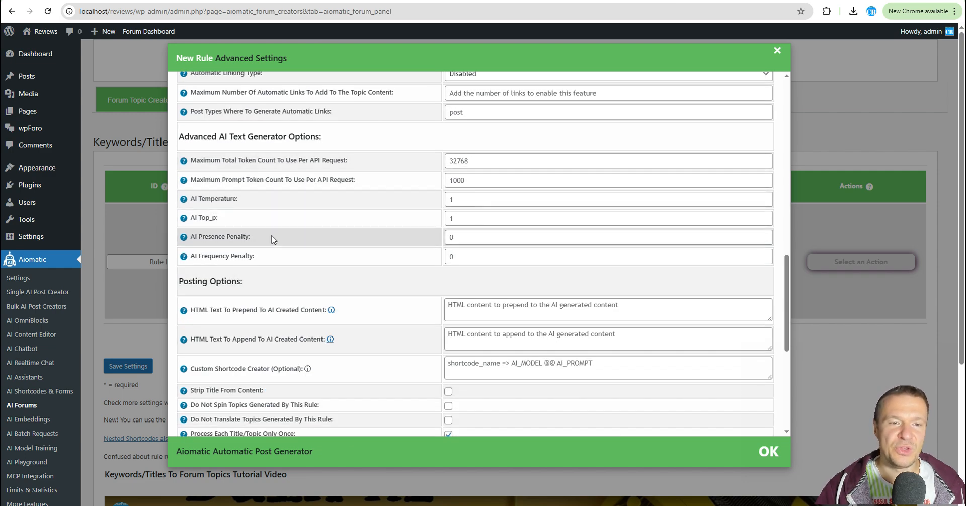
pyautogui.scroll(-4, 437, 229)
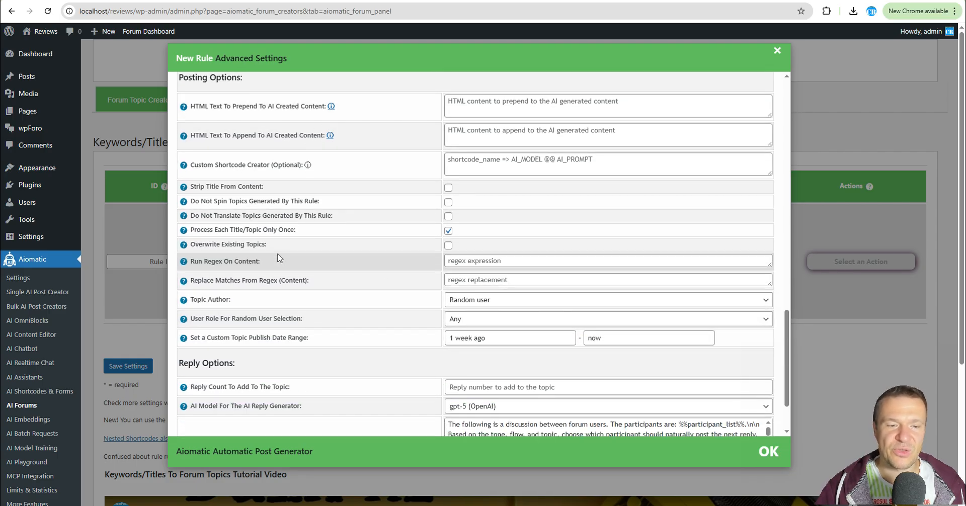
pyautogui.scroll(-2, 284, 282)
pyautogui.scroll(2, 285, 282)
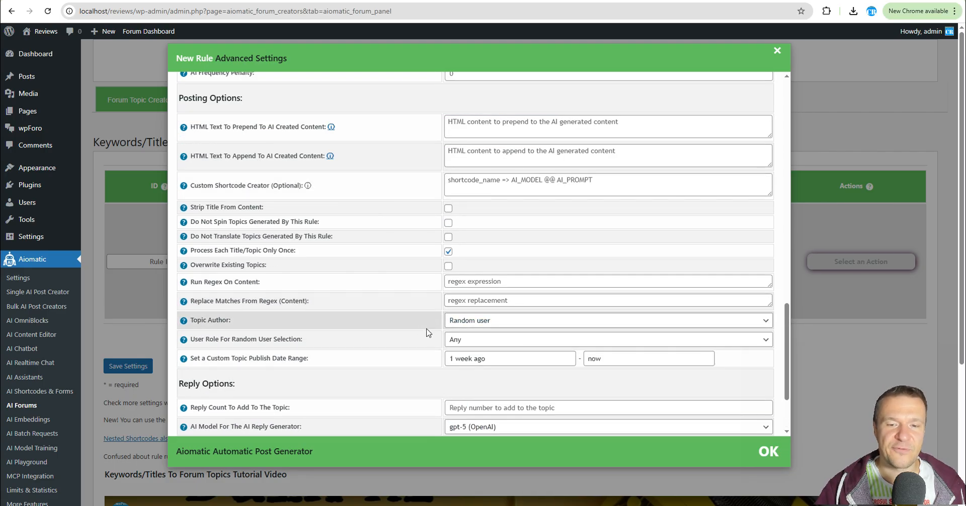
# Inspect the topic author setting and the user role choices for random user selection.
pyautogui.click(458, 320)
pyautogui.click(459, 322)
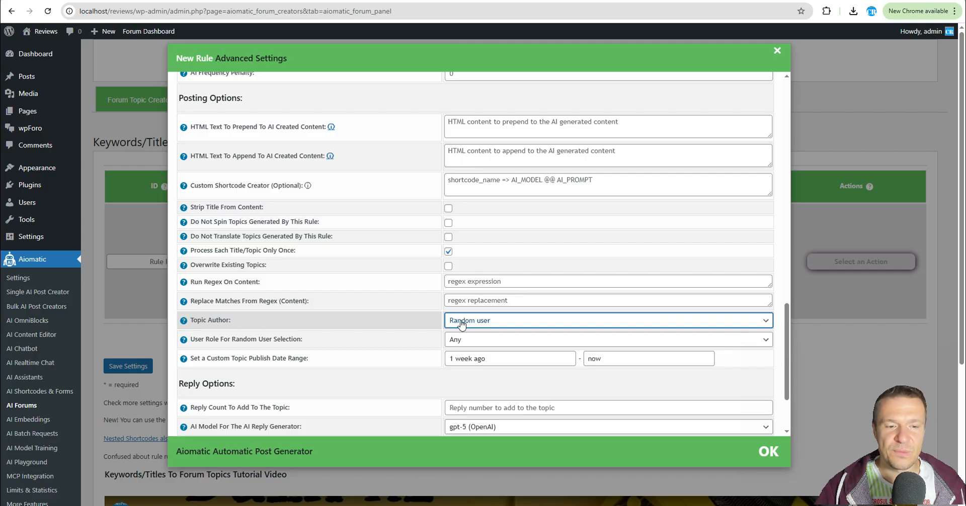
pyautogui.click(473, 323)
pyautogui.click(472, 323)
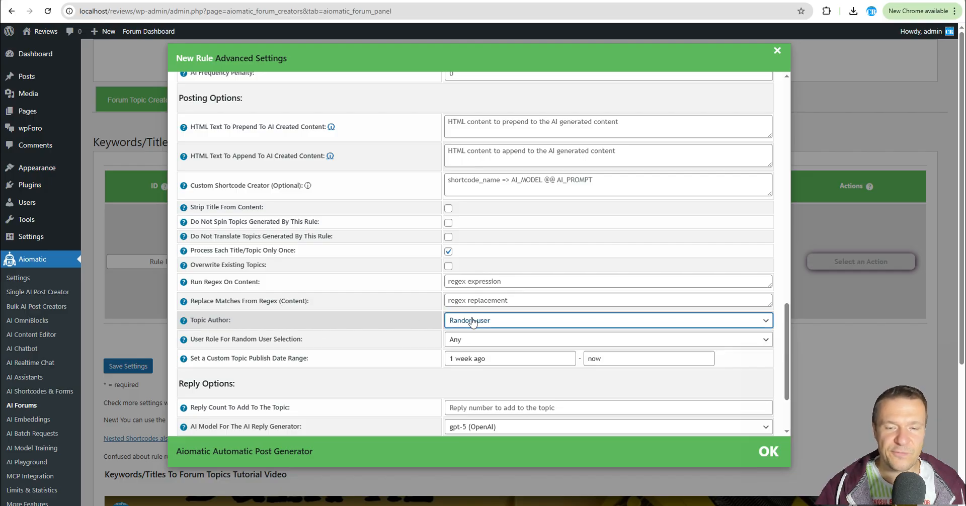
pyautogui.moveTo(205, 341); pyautogui.dragTo(274, 342)
pyautogui.click(507, 342)
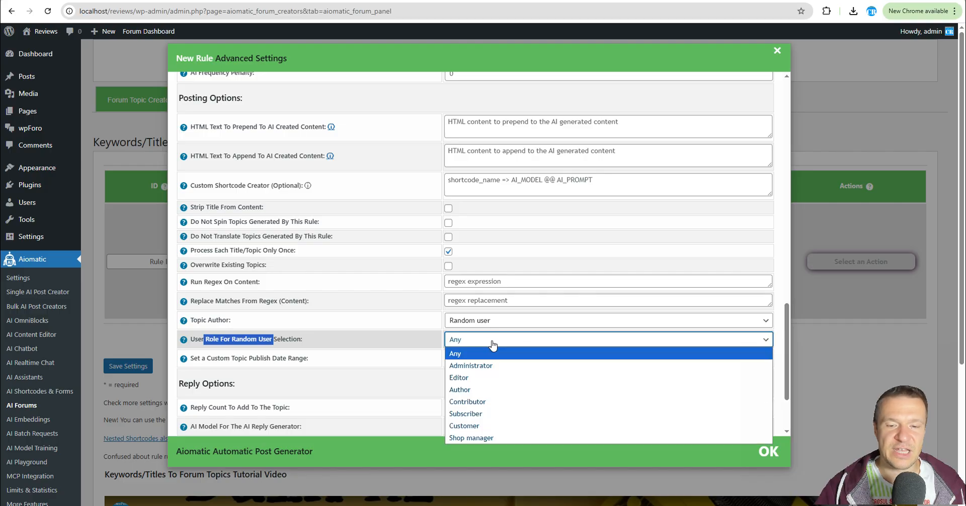
pyautogui.click(475, 351)
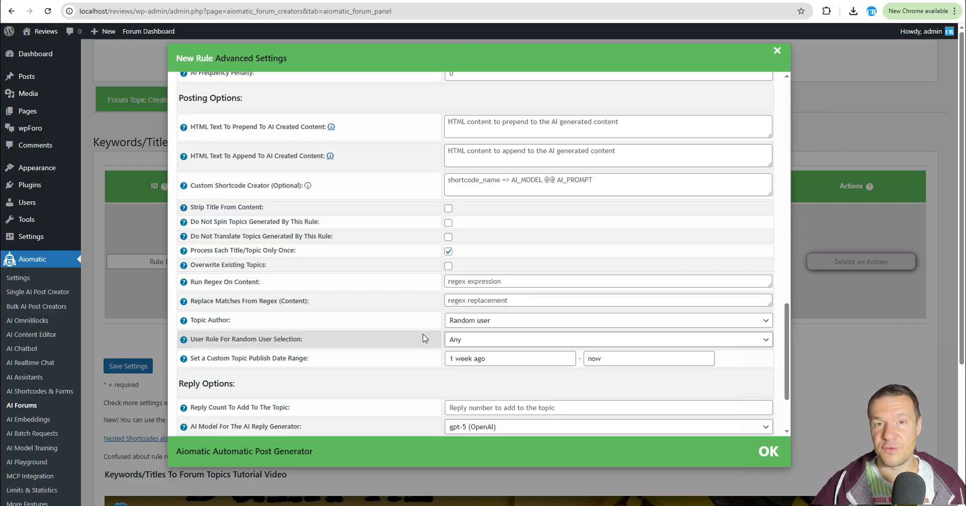
pyautogui.click(468, 343)
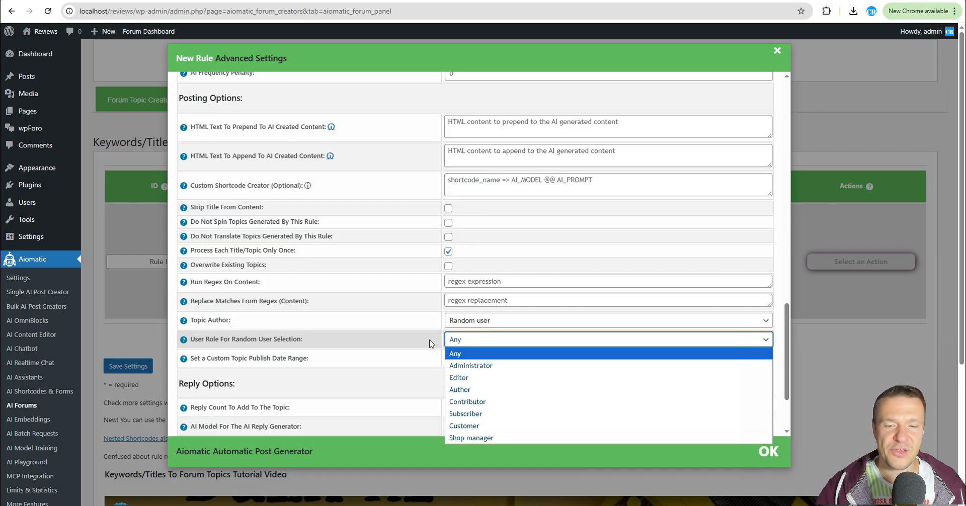
pyautogui.click(455, 354)
# Enter a reply count of 1-5 for the topic and clear the field again.
pyautogui.scroll(-3, 465, 343)
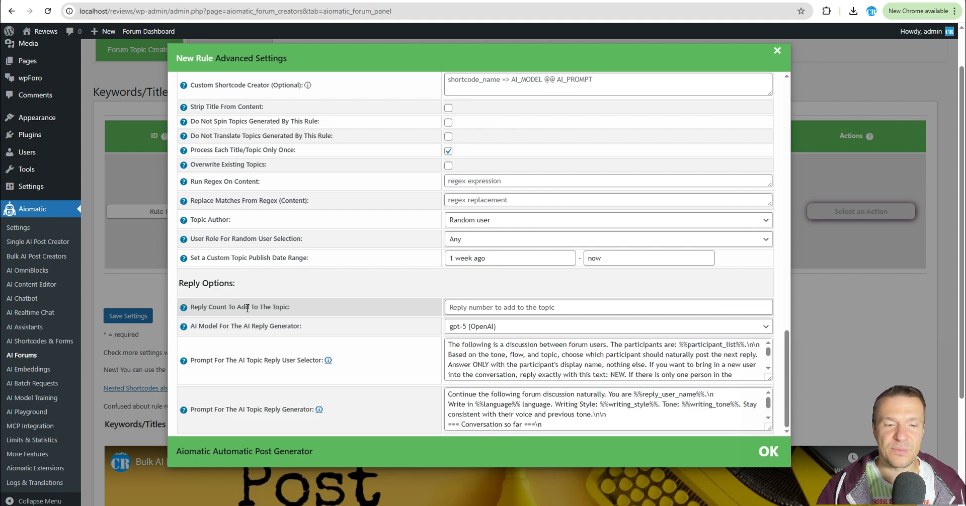
pyautogui.click(459, 306)
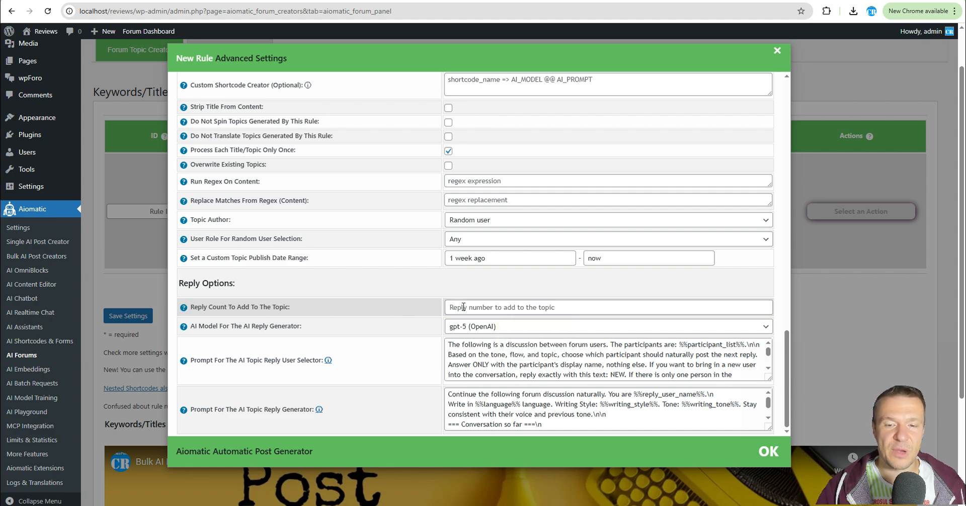
pyautogui.click(464, 306)
pyautogui.write('1')
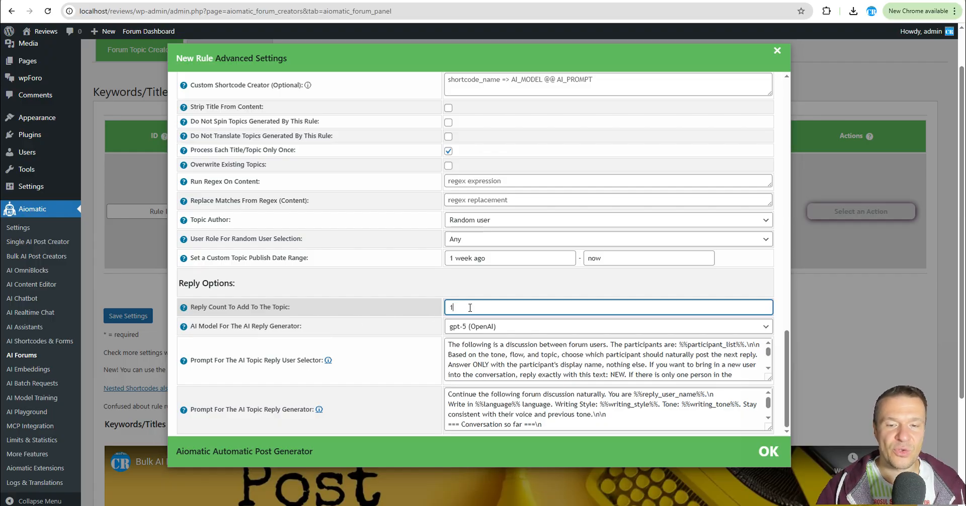
pyautogui.write('-5')
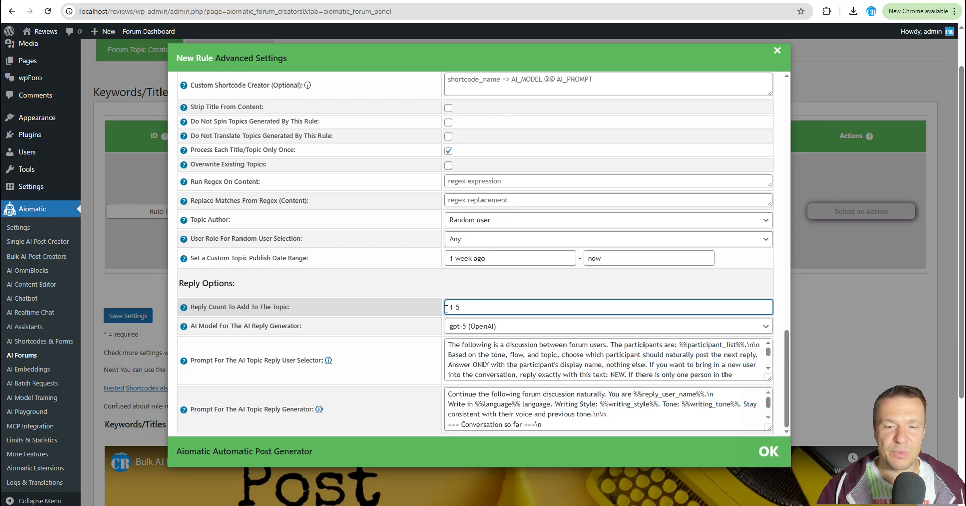
pyautogui.hotkey('ctrl', 'a')
pyautogui.press('BackSpace')
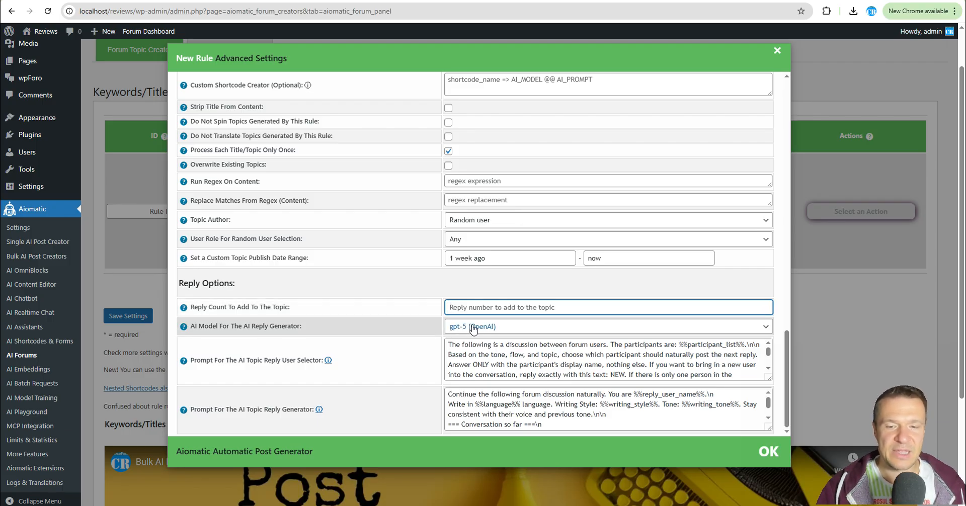
# Examine the reply user selector and reply generator prompts in the reply options.
pyautogui.scroll(-5, 460, 346)
pyautogui.scroll(2, 352, 397)
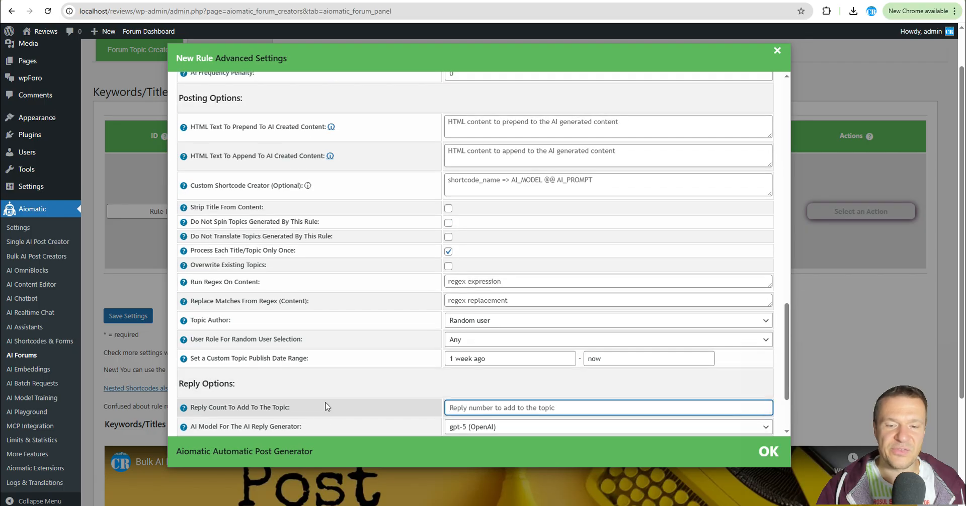
pyautogui.scroll(-2, 495, 371)
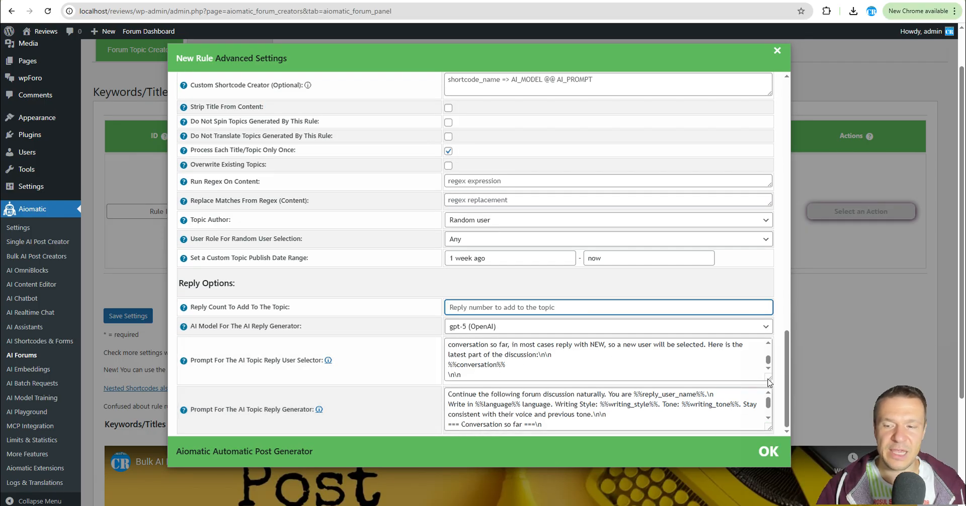
pyautogui.click(768, 358)
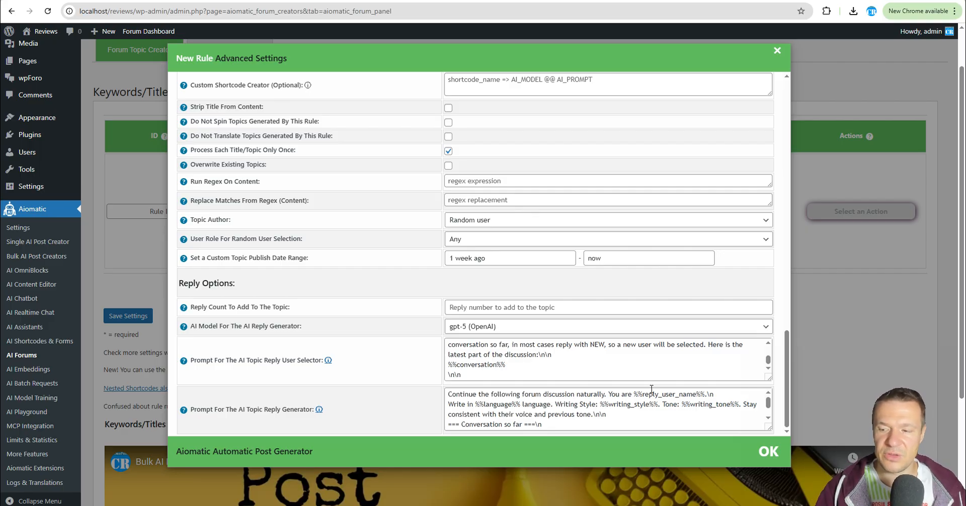
pyautogui.scroll(-3, 436, 346)
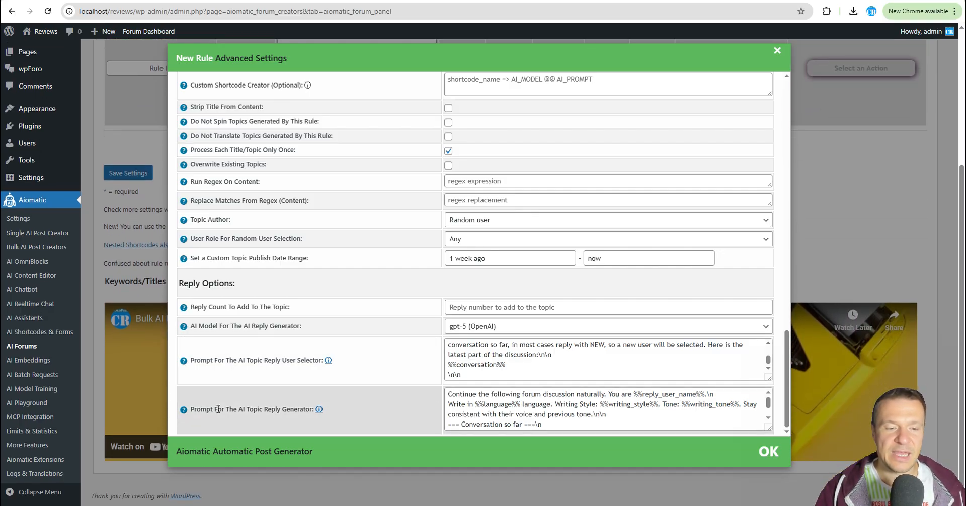
pyautogui.moveTo(222, 407); pyautogui.dragTo(298, 408)
pyautogui.scroll(-1, 502, 402)
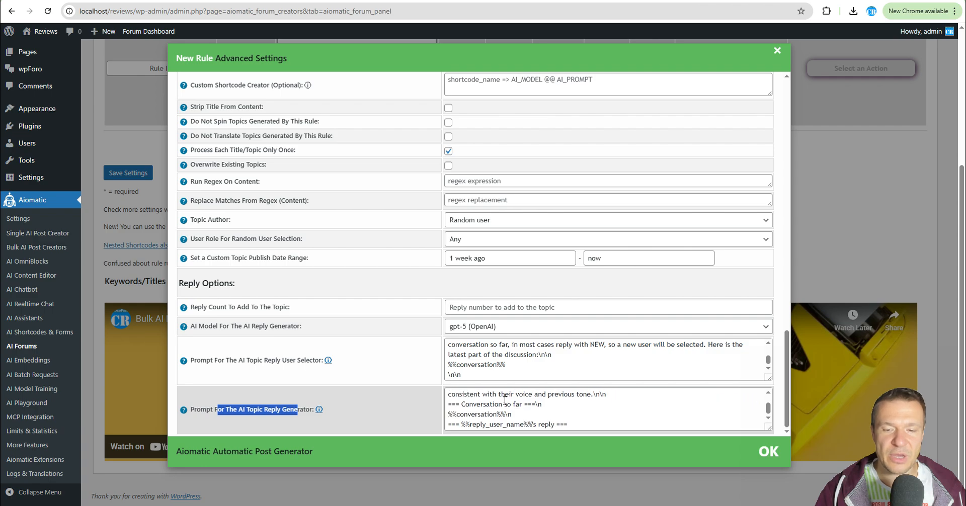
pyautogui.scroll(1, 502, 403)
pyautogui.scroll(-1, 502, 403)
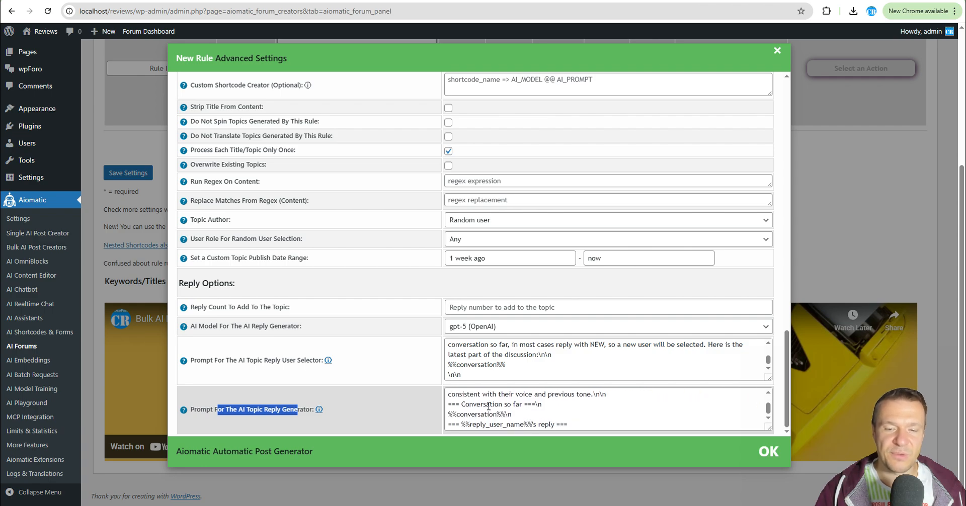
pyautogui.scroll(1, 388, 375)
pyautogui.scroll(10, 388, 375)
pyautogui.scroll(-10, 390, 374)
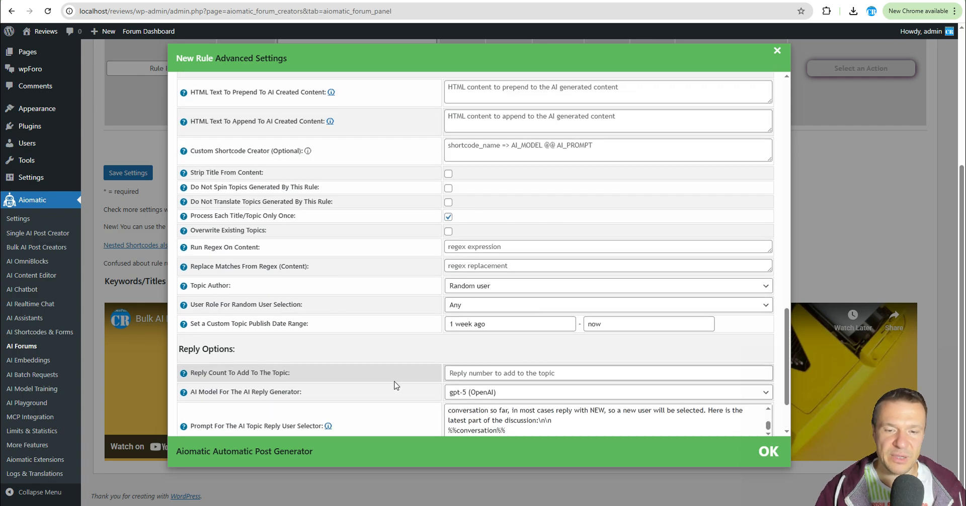
pyautogui.scroll(13, 395, 383)
pyautogui.scroll(5, 394, 391)
pyautogui.scroll(-15, 425, 392)
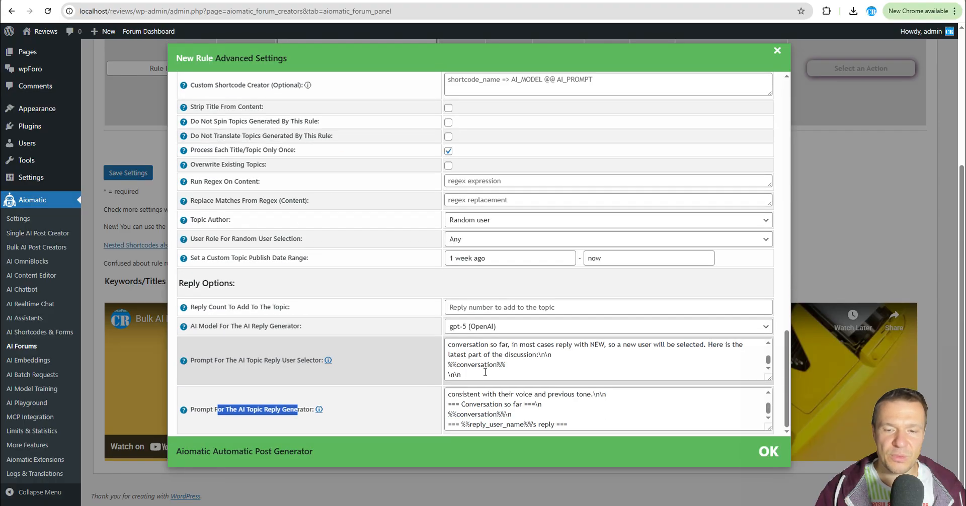
# Save the new forum topic creation rule.
pyautogui.scroll(10, 428, 282)
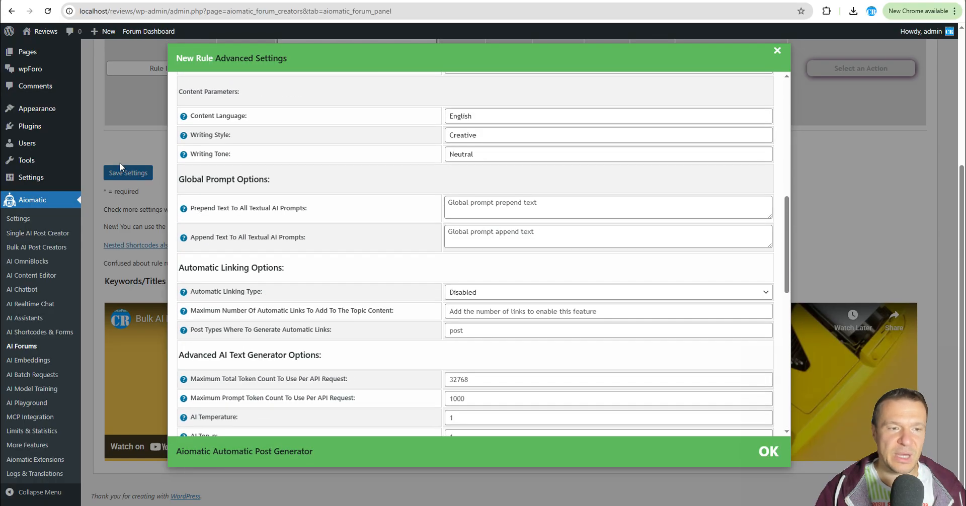
pyautogui.click(120, 162)
pyautogui.click(128, 173)
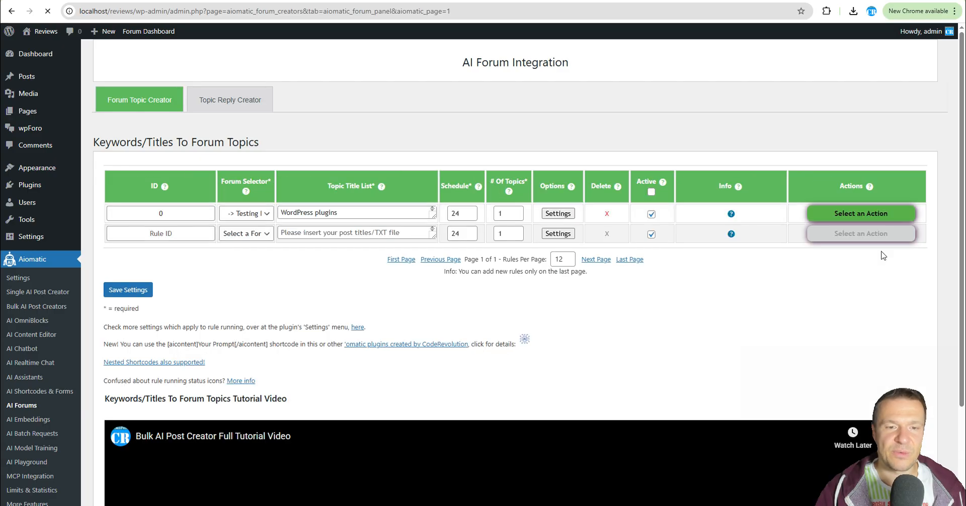
# Review the saved rule's schedule, topic count, title list and advanced settings.
pyautogui.click(849, 223)
pyautogui.press('Escape')
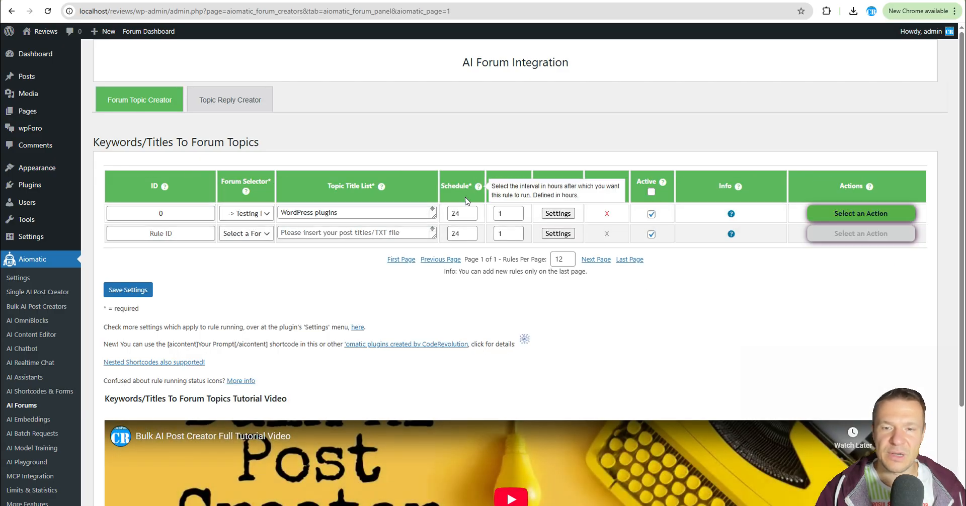
pyautogui.doubleClick(459, 212)
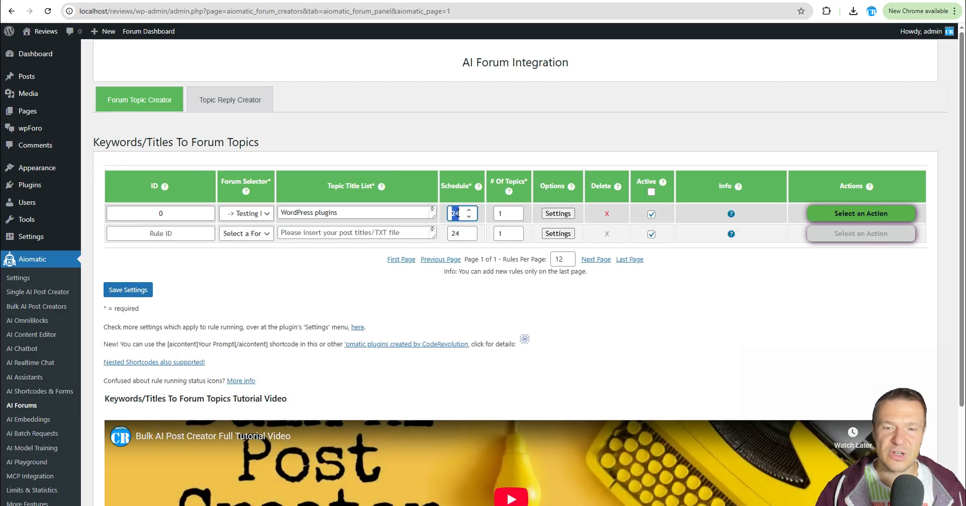
pyautogui.click(462, 214)
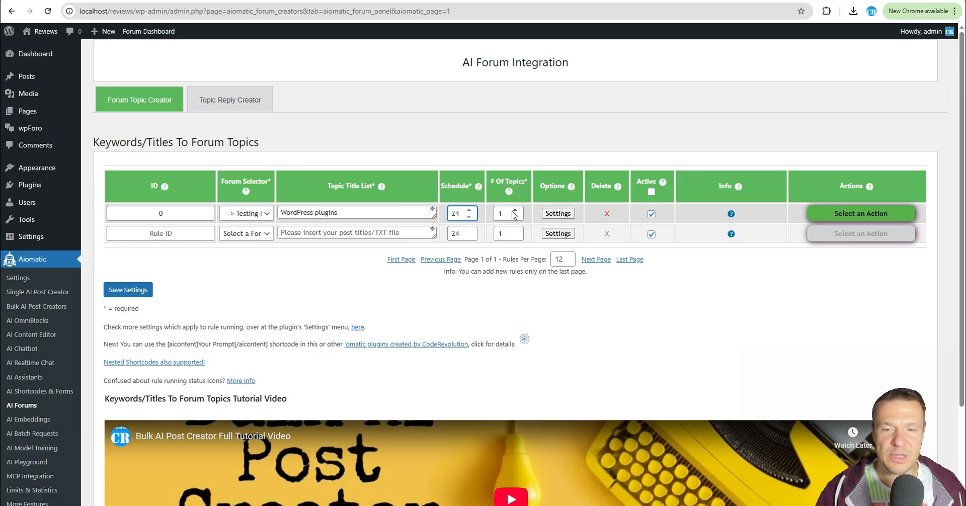
pyautogui.click(515, 211)
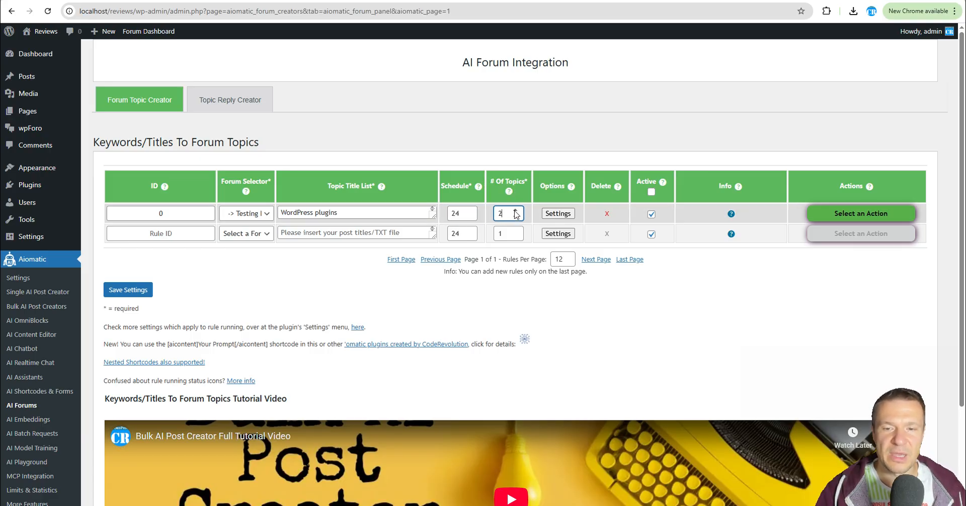
pyautogui.click(558, 213)
pyautogui.scroll(-1, 410, 278)
pyautogui.scroll(-20, 411, 278)
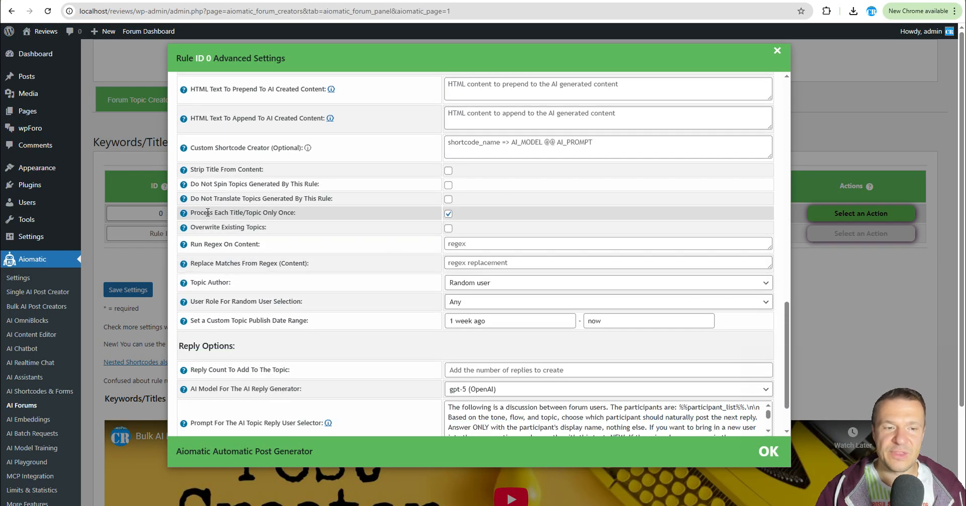
pyautogui.moveTo(193, 212); pyautogui.dragTo(295, 214)
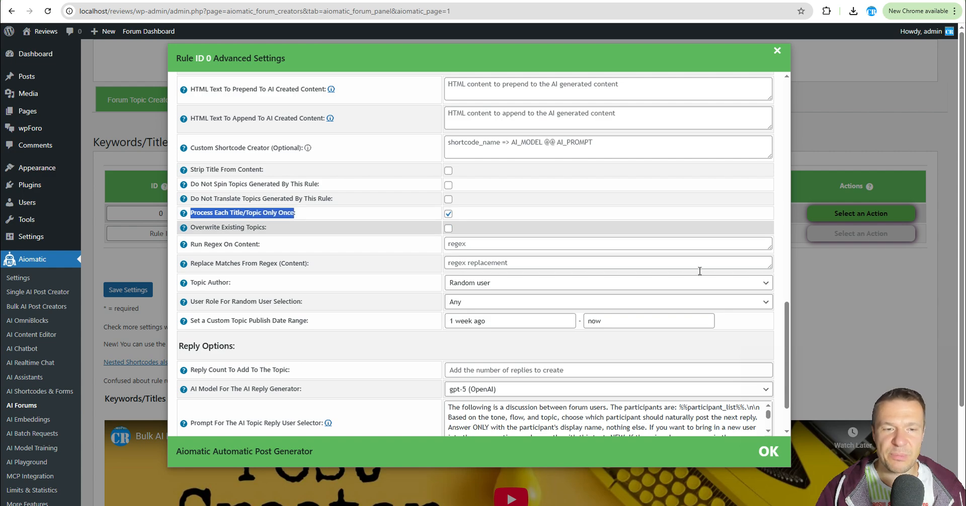
pyautogui.press('Escape')
pyautogui.moveTo(377, 211); pyautogui.dragTo(280, 213)
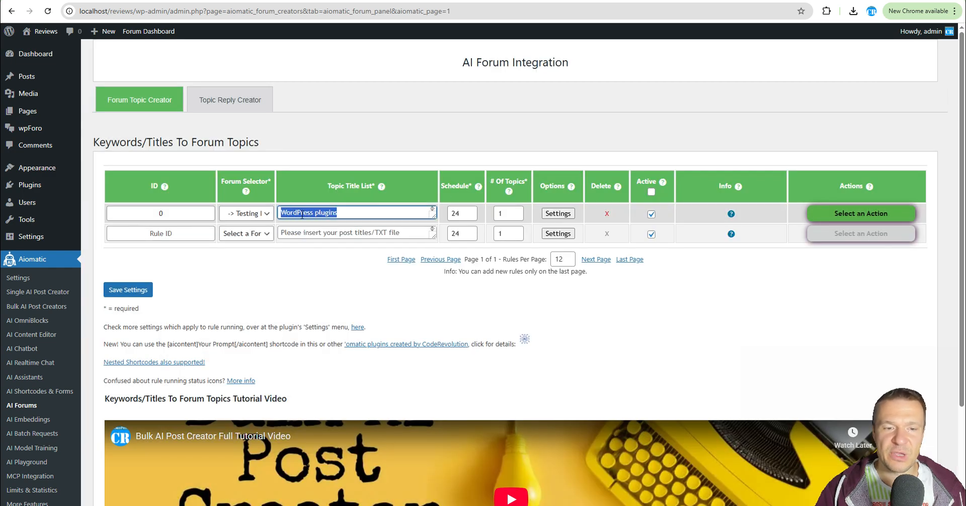
pyautogui.click(551, 216)
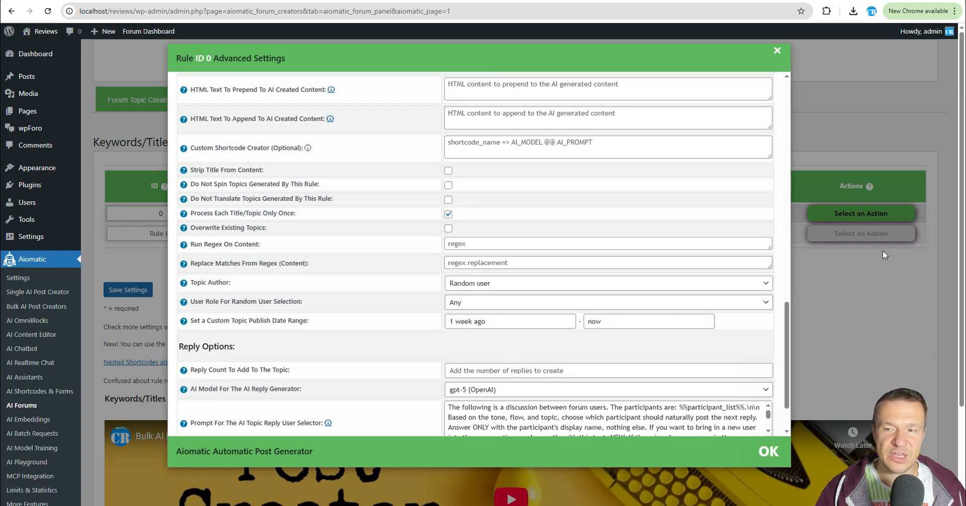
pyautogui.press('Escape')
pyautogui.moveTo(352, 212); pyautogui.dragTo(280, 214)
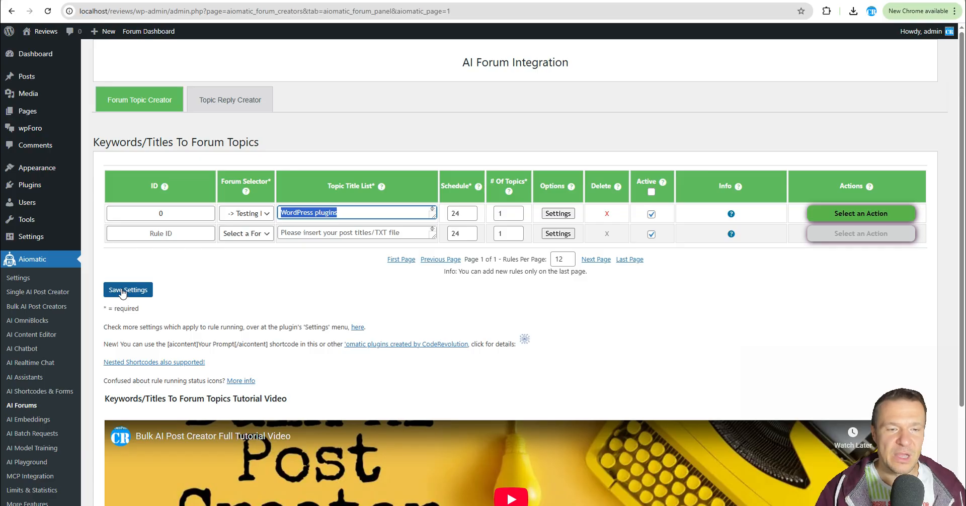
# Save the rule settings and run the rule immediately.
pyautogui.click(812, 216)
pyautogui.click(825, 239)
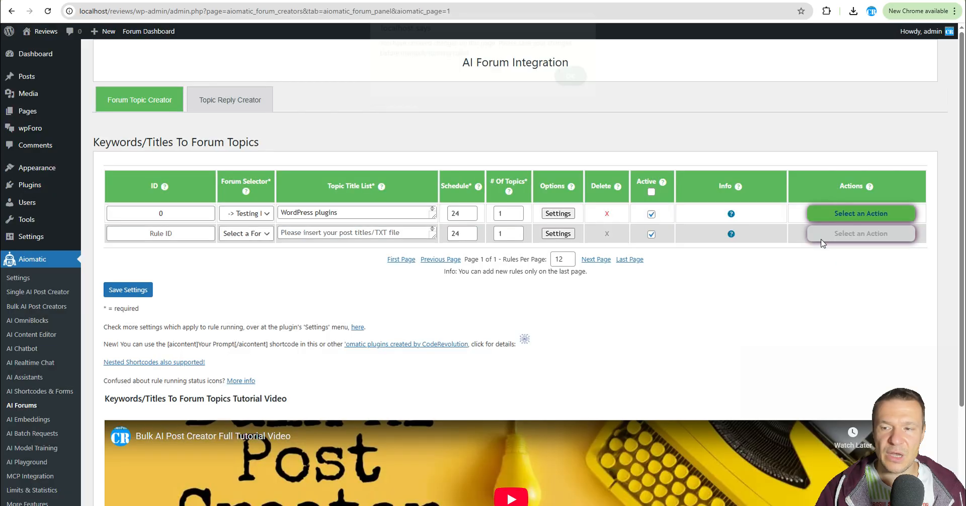
pyautogui.click(128, 290)
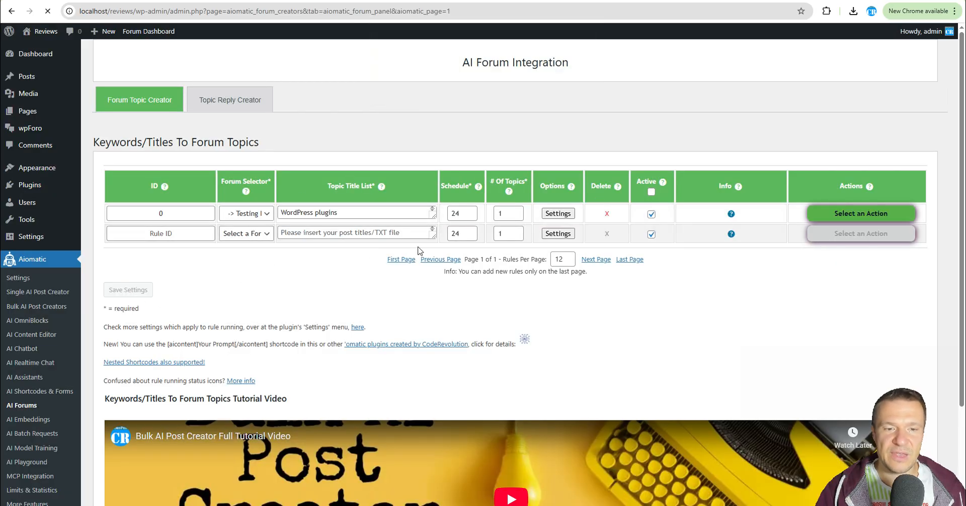
pyautogui.click(835, 213)
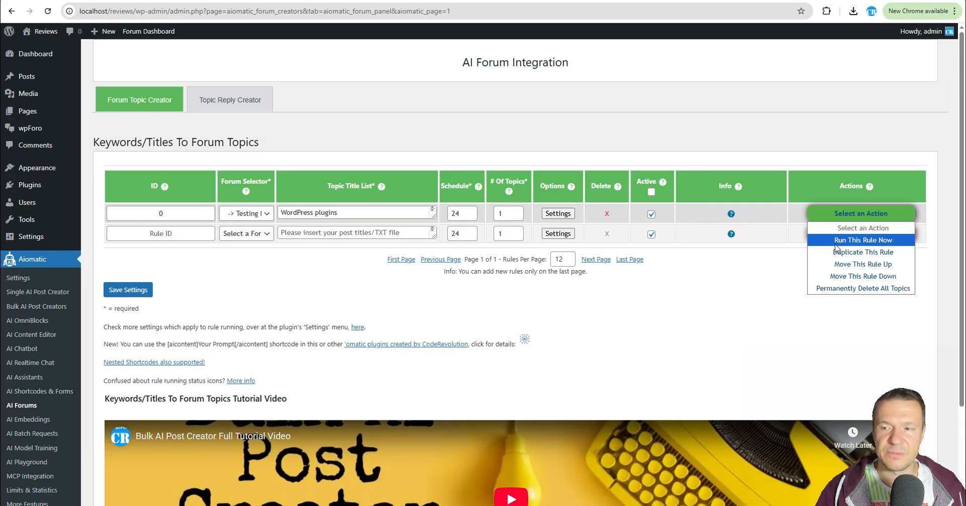
pyautogui.click(835, 244)
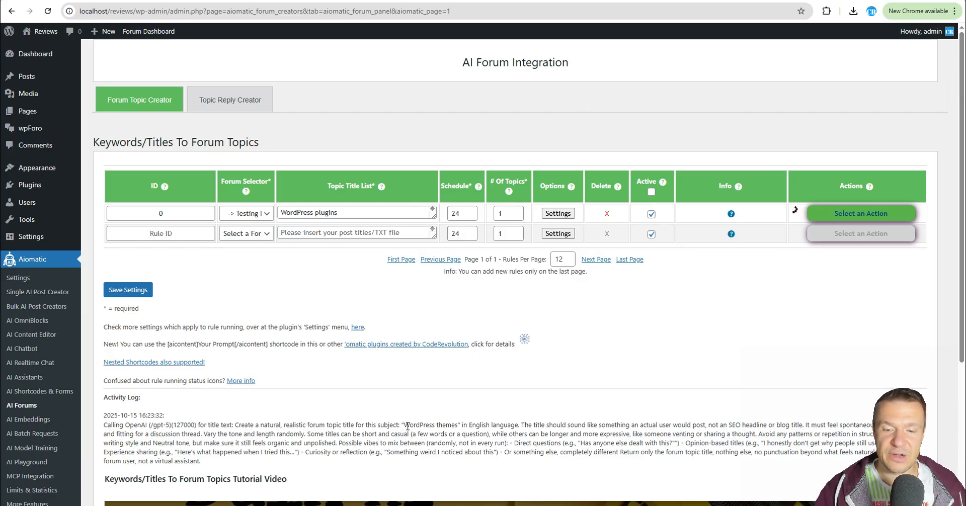
# Inspect the rule's text generator model choices and advanced settings.
pyautogui.click(549, 214)
pyautogui.click(472, 194)
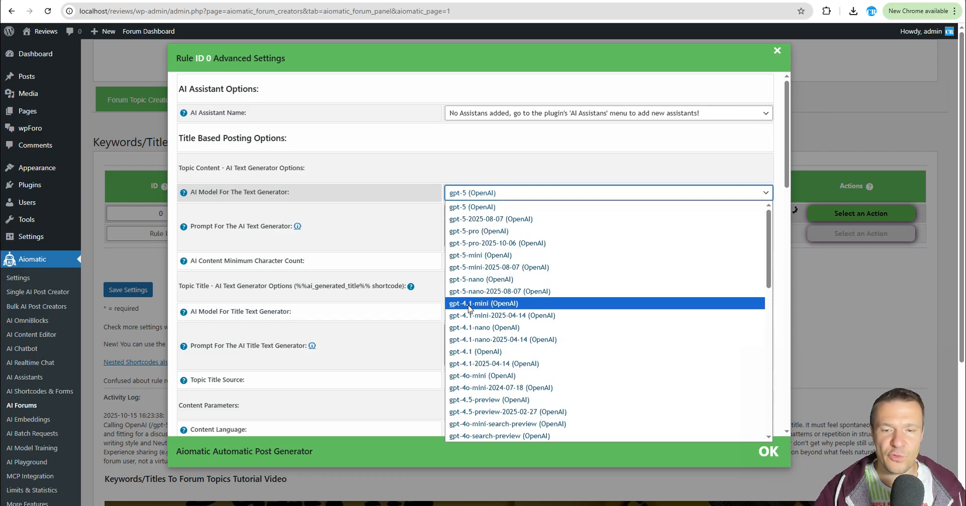
pyautogui.click(817, 271)
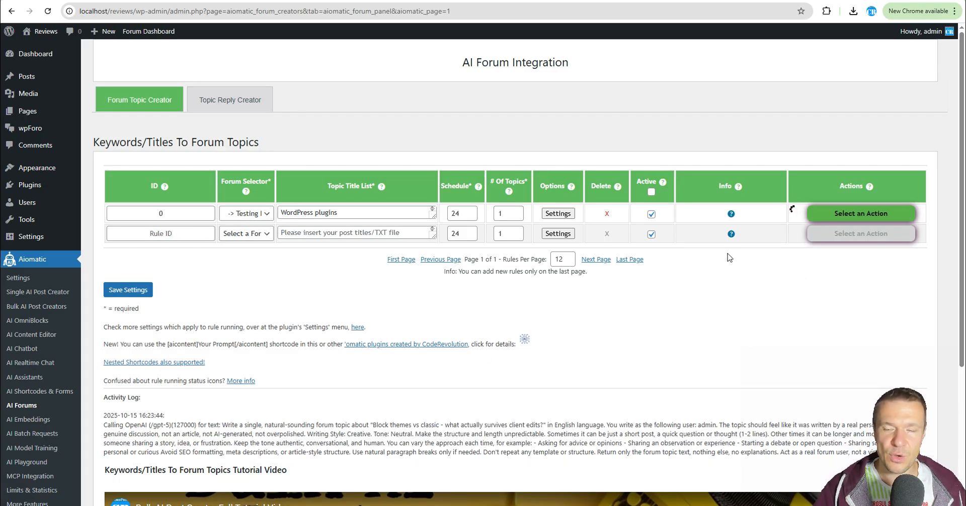
pyautogui.click(553, 215)
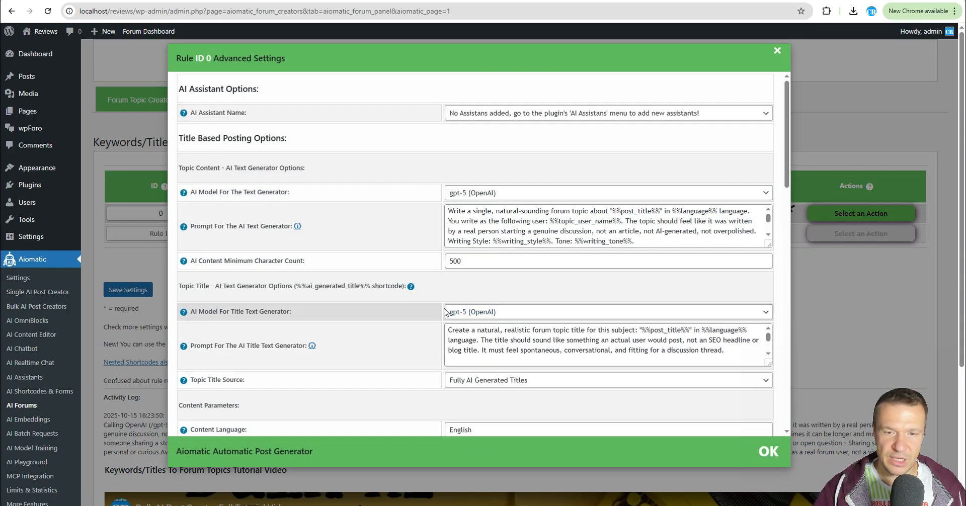
pyautogui.scroll(-15, 416, 313)
pyautogui.scroll(-5, 416, 312)
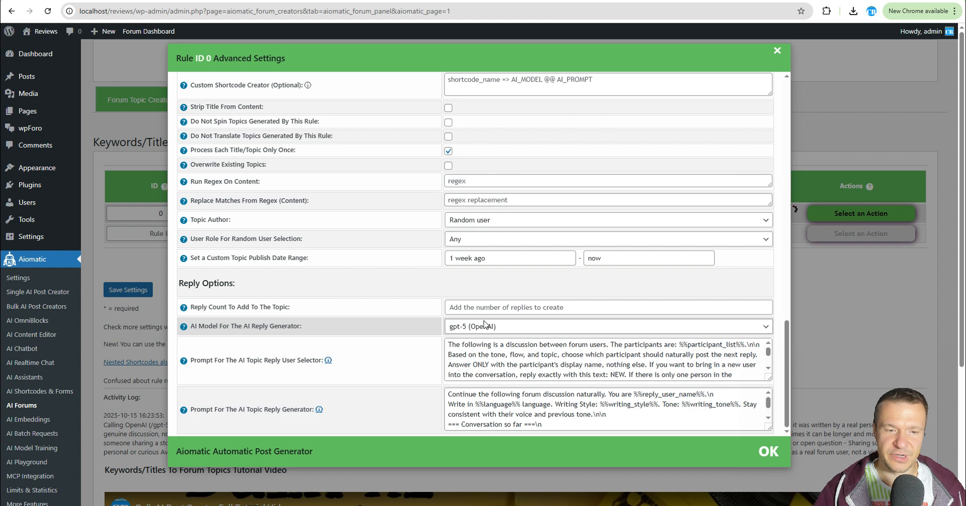
pyautogui.click(869, 263)
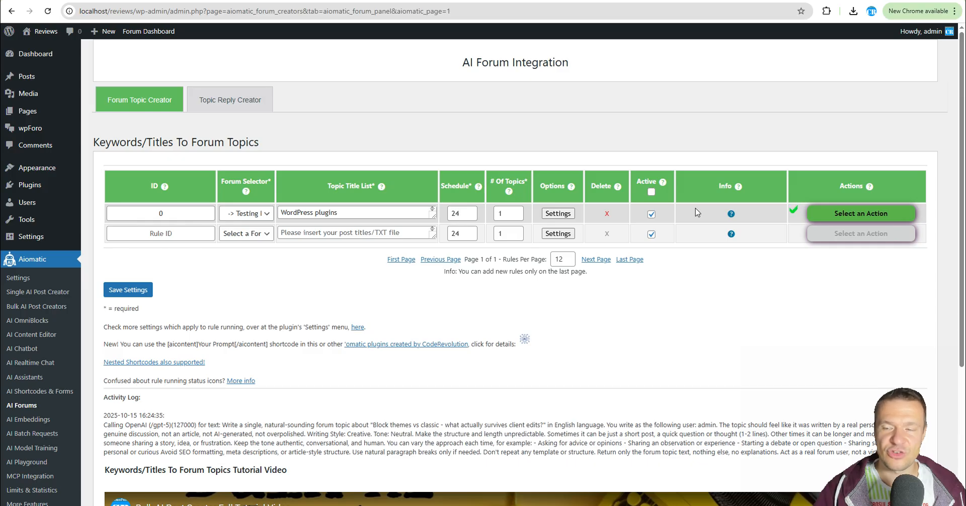
# Run the rule again and add WordPress themes as a second entry in the topic title list.
pyautogui.click(836, 214)
pyautogui.click(838, 240)
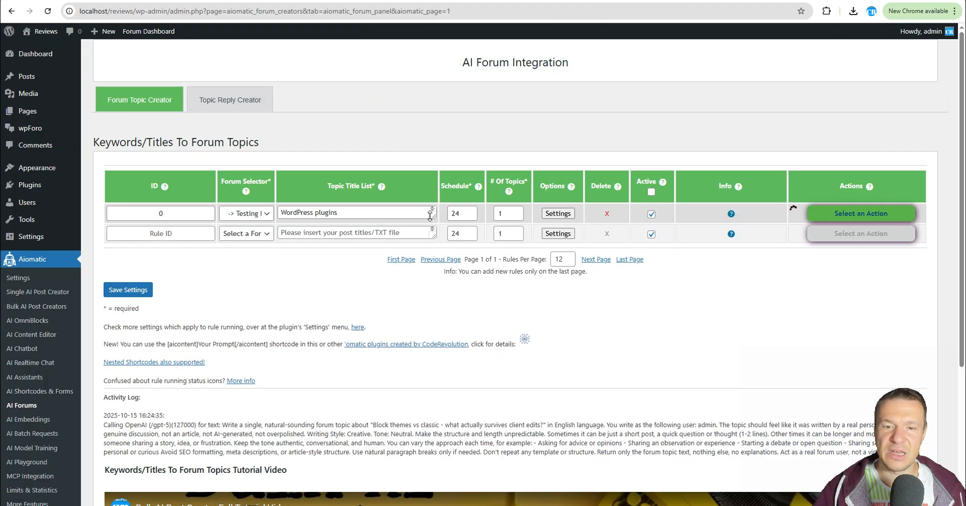
pyautogui.moveTo(431, 217); pyautogui.dragTo(431, 248)
pyautogui.click(342, 222)
pyautogui.hotkey('ctrl', 'a')
pyautogui.click(342, 220)
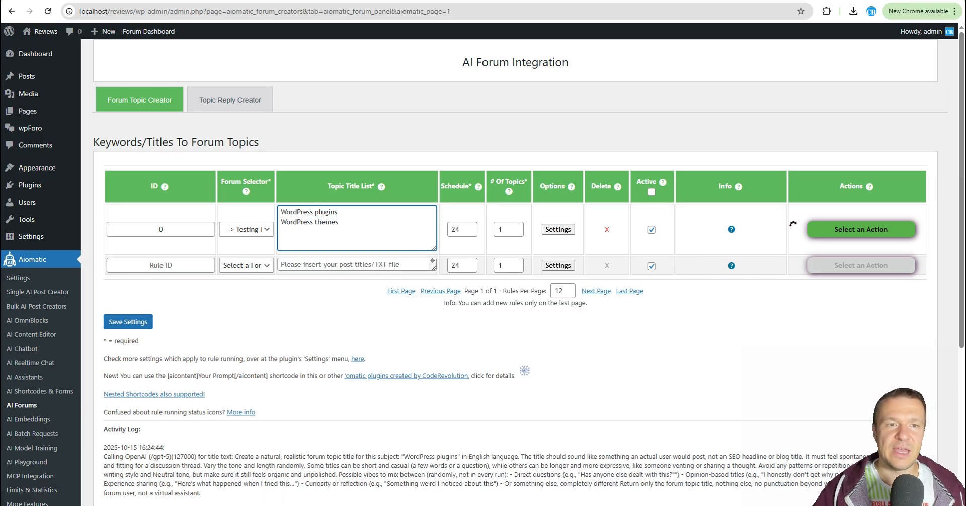
# Reload the forum page and read the generated topic in the Testing Forum.
pyautogui.hotkey('ctrl', 'Tab')
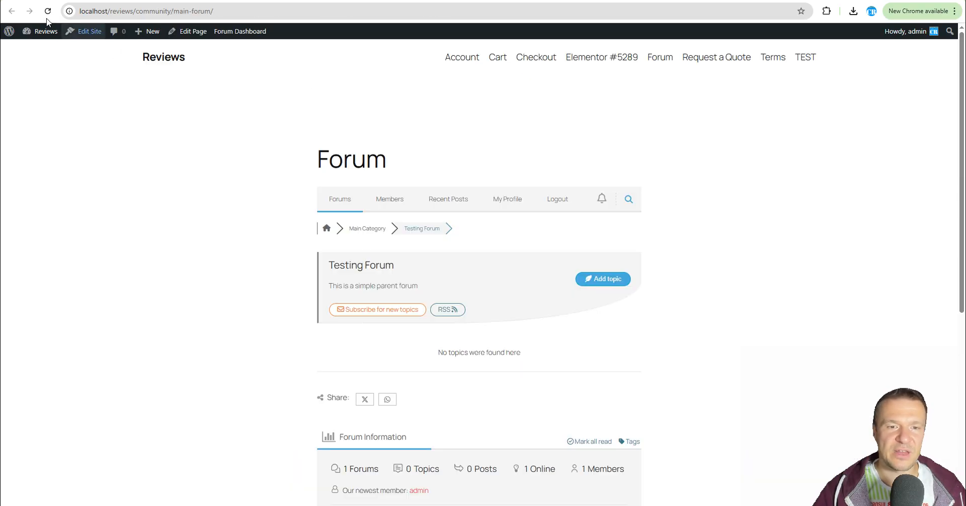
pyautogui.click(47, 11)
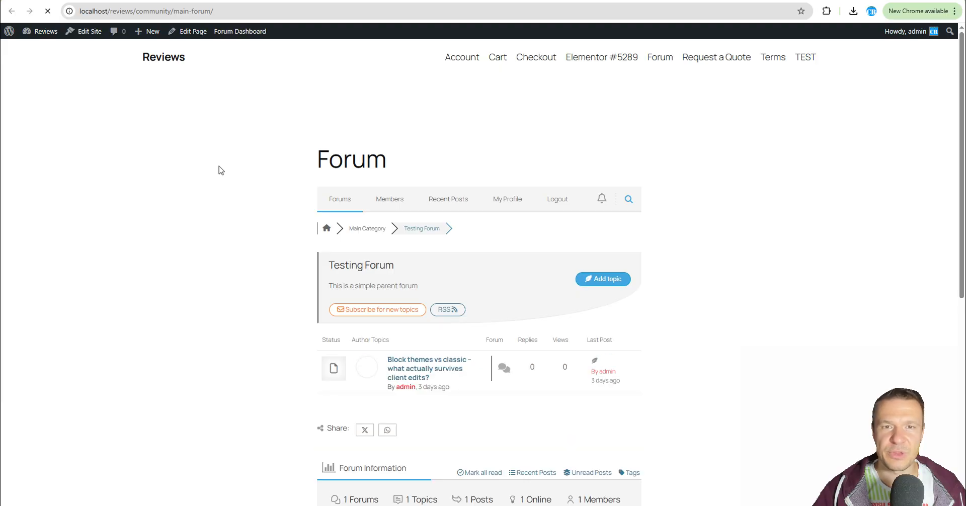
pyautogui.scroll(-2, 287, 241)
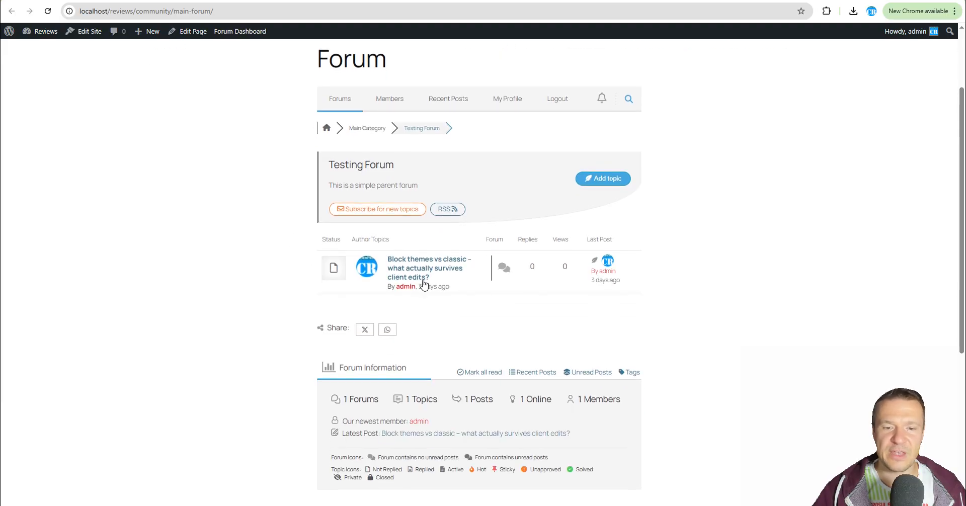
pyautogui.click(403, 264)
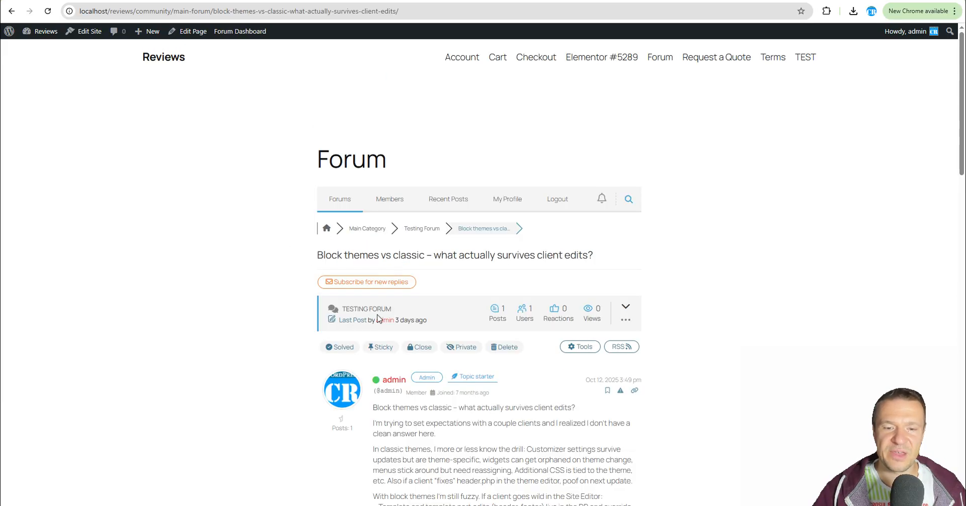
pyautogui.scroll(-3, 382, 301)
pyautogui.scroll(-7, 422, 257)
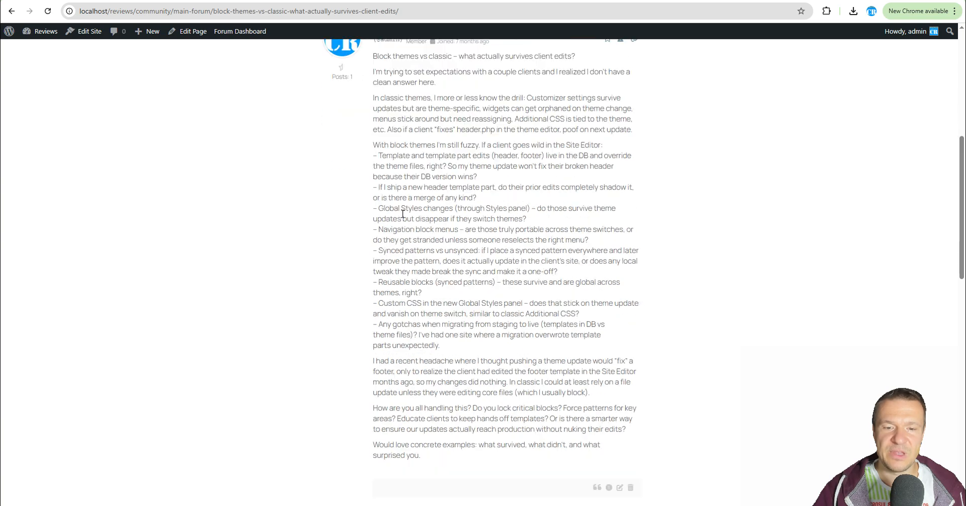
pyautogui.scroll(-3, 402, 236)
pyautogui.scroll(13, 412, 258)
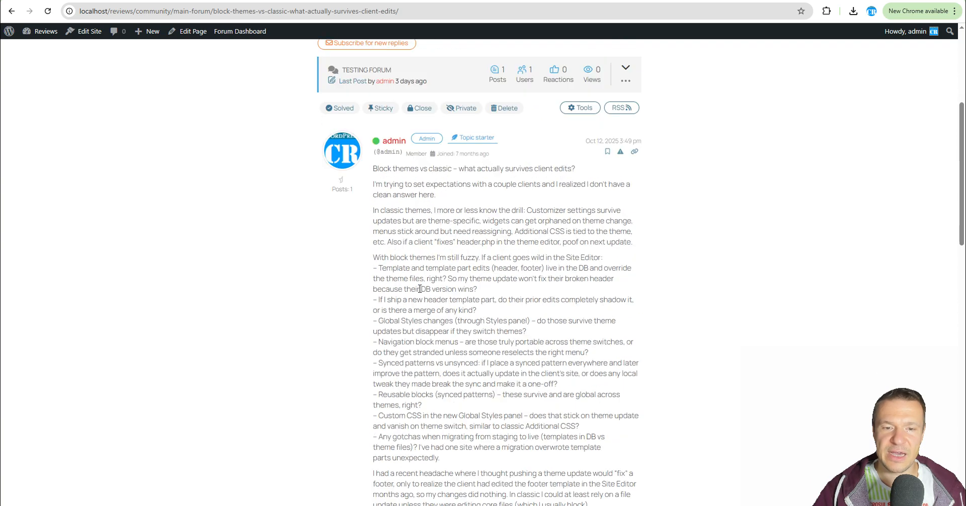
pyautogui.scroll(-3, 347, 261)
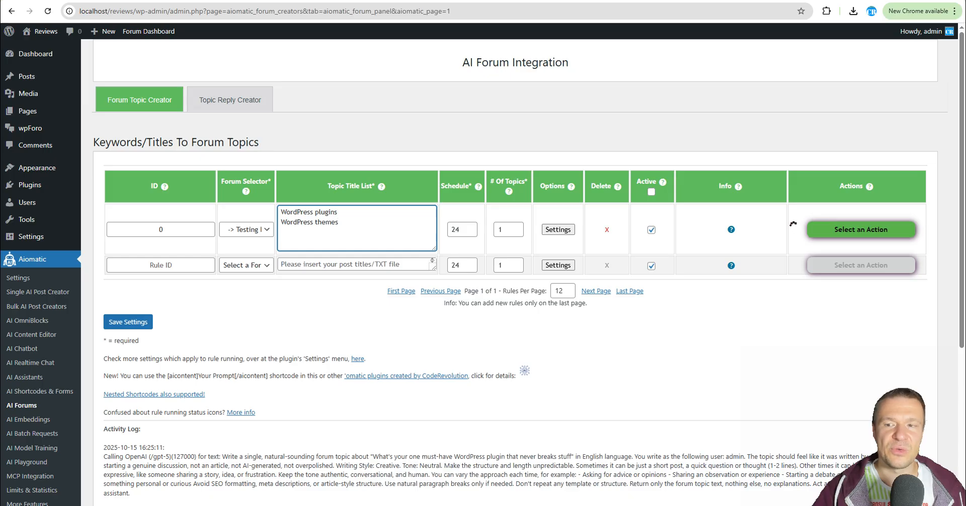
# Examine the user role choices for random user selection in the rule's advanced settings.
pyautogui.click(558, 229)
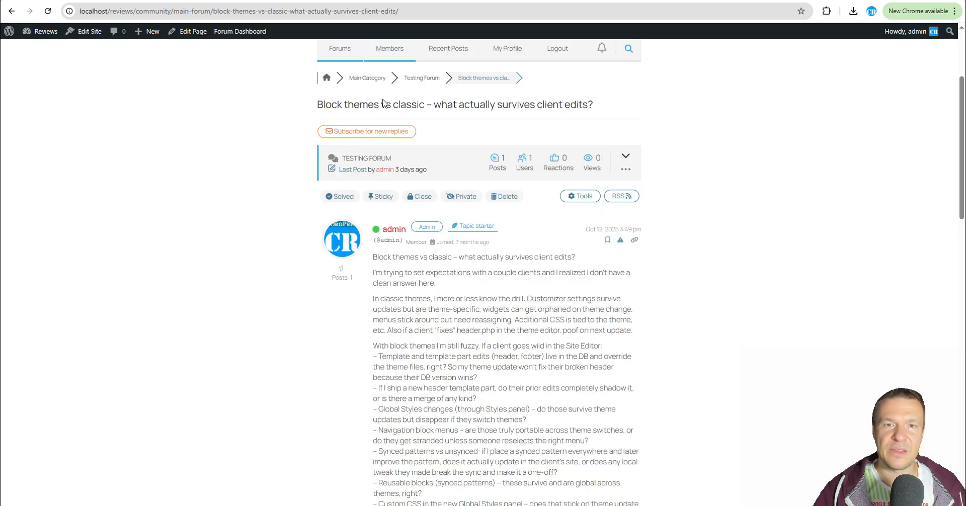
pyautogui.scroll(-1, 355, 282)
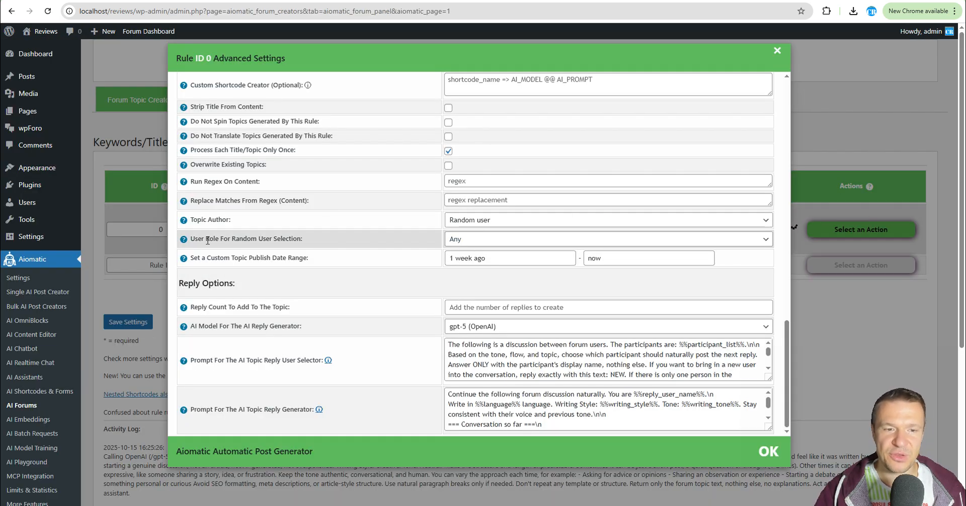
pyautogui.moveTo(208, 241); pyautogui.dragTo(299, 241)
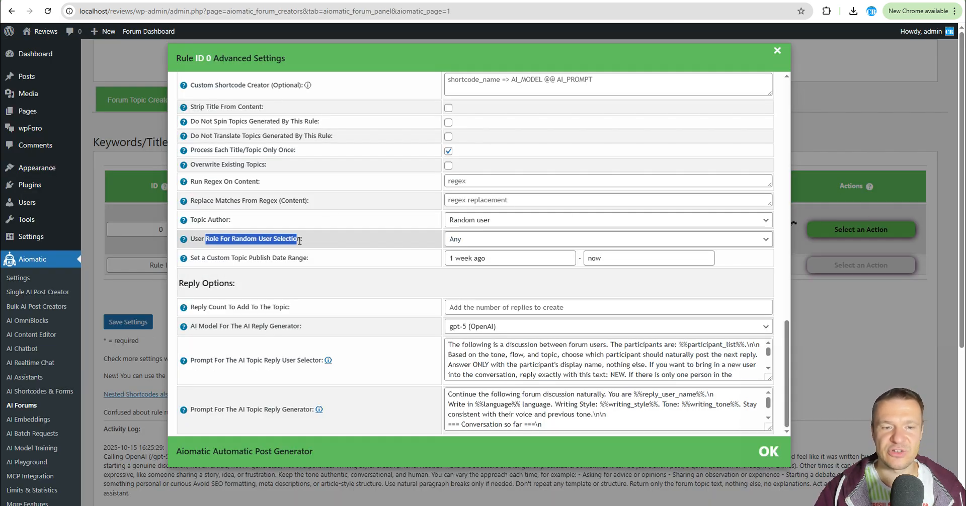
pyautogui.click(455, 241)
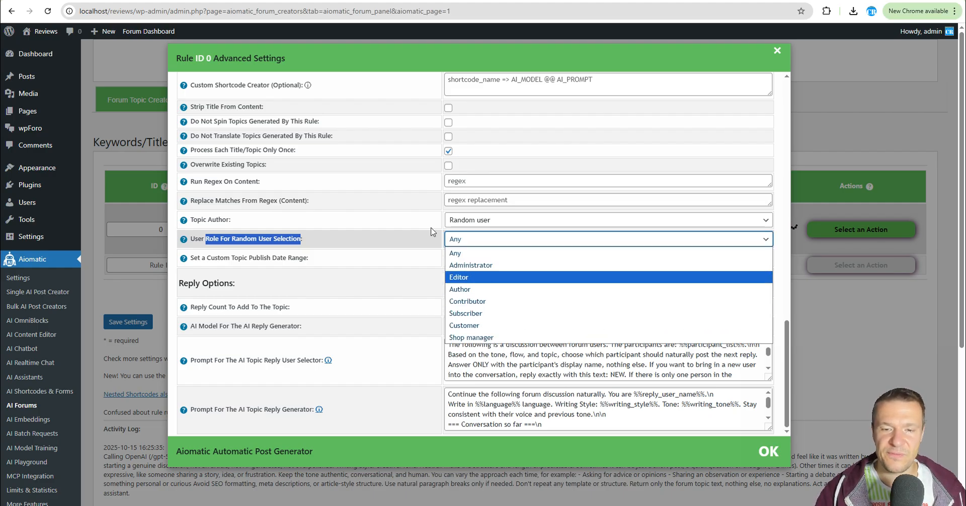
pyautogui.click(470, 240)
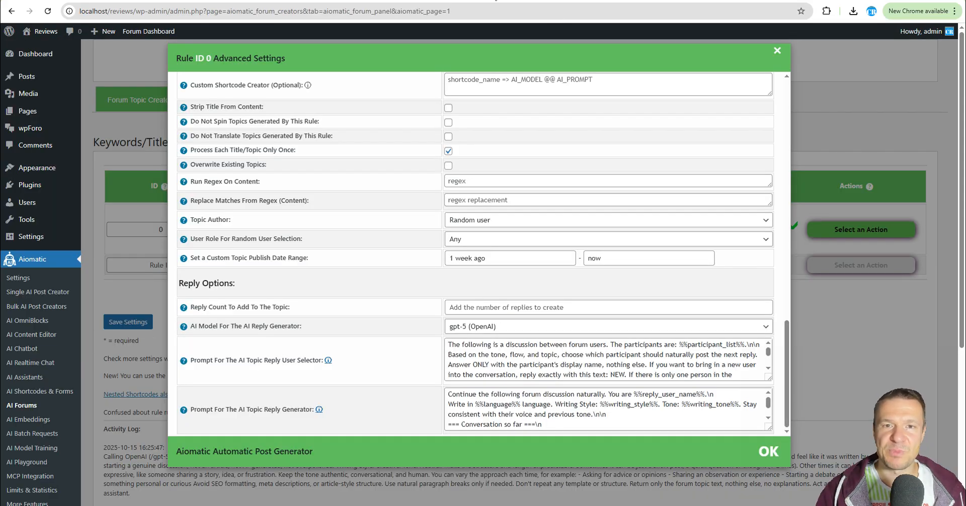
pyautogui.click(806, 239)
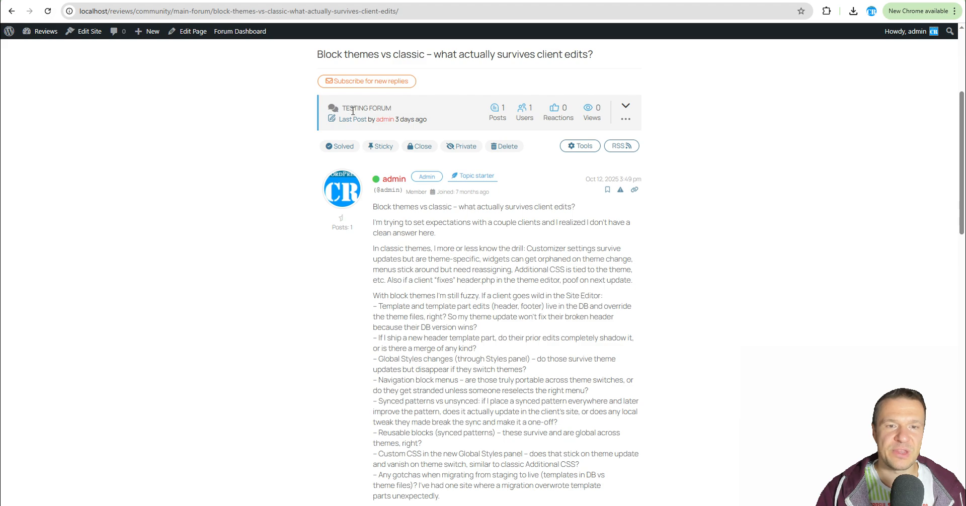
# Go back to the Testing Forum topic list and open the must-have WordPress plugin topic.
pyautogui.scroll(3, 353, 110)
pyautogui.click(12, 11)
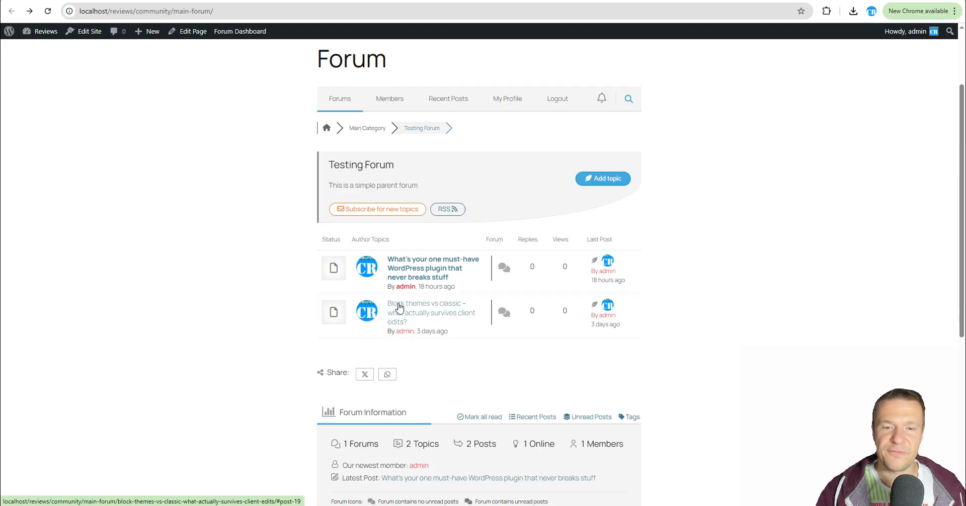
pyautogui.click(430, 276)
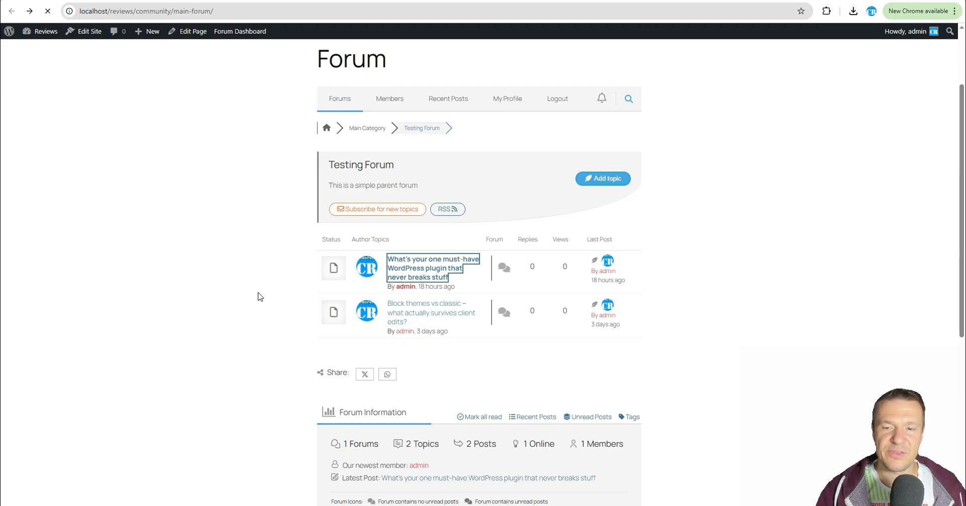
pyautogui.scroll(-7, 268, 302)
pyautogui.scroll(2, 472, 242)
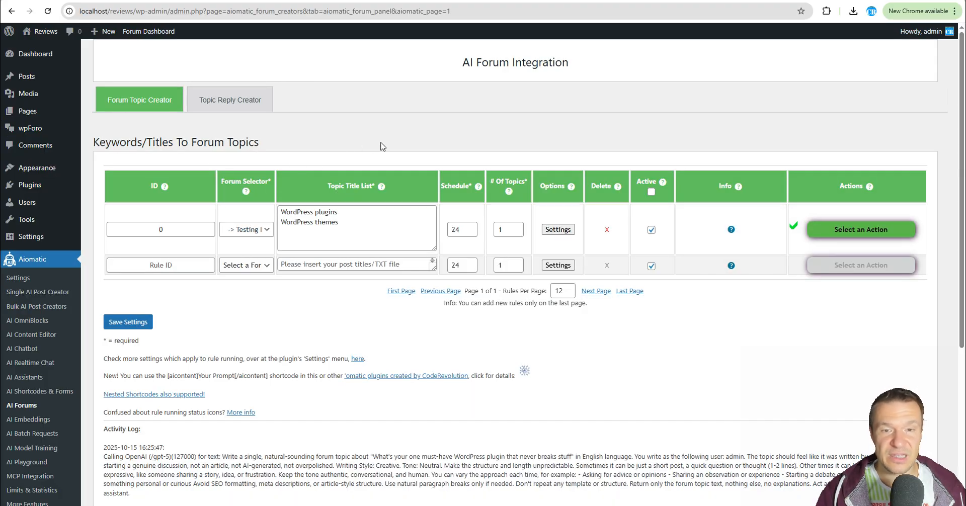
# Start a new topic reply rule for the Testing Forum using the Auto Unanswered reply strategy.
pyautogui.click(240, 109)
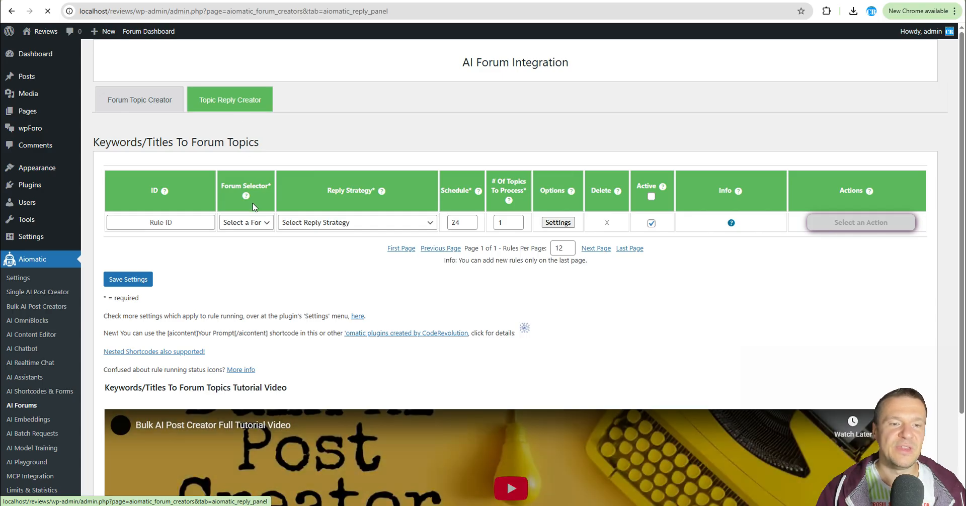
pyautogui.click(241, 223)
pyautogui.click(243, 261)
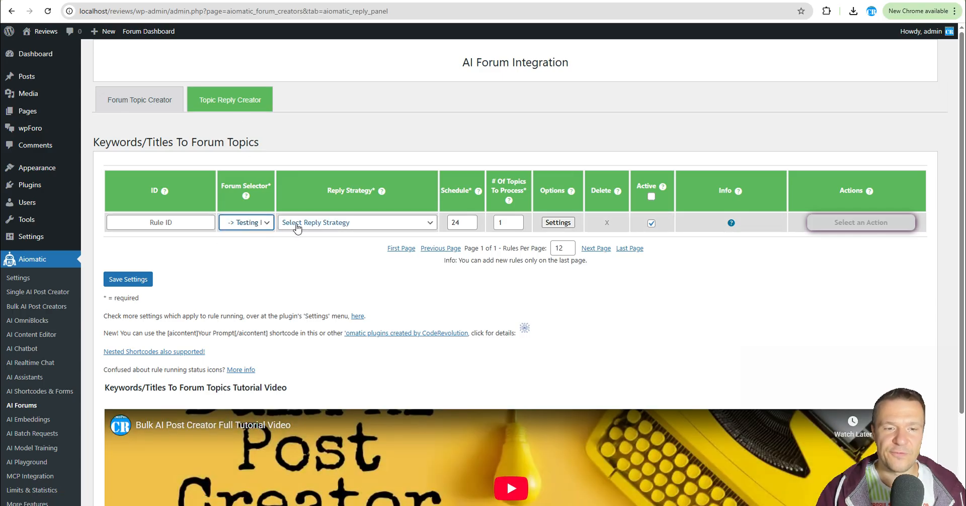
pyautogui.click(302, 222)
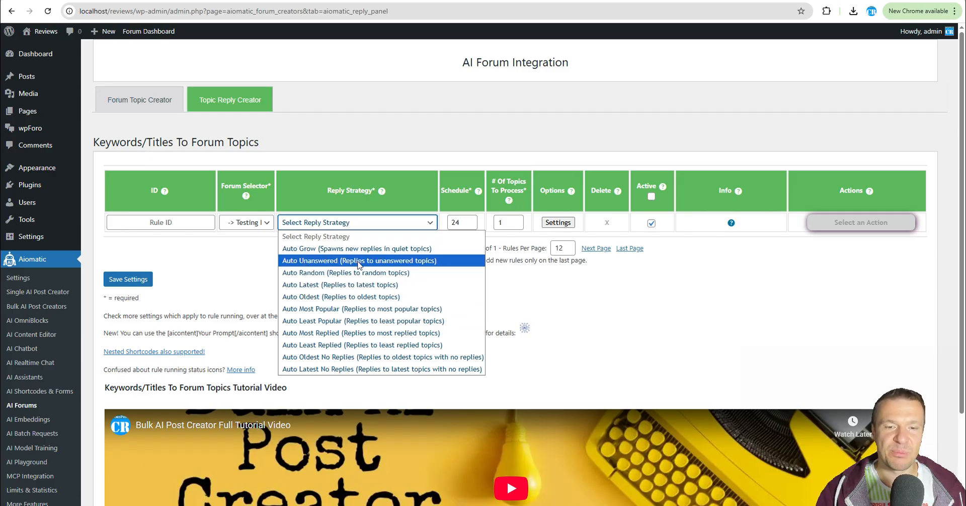
pyautogui.click(408, 261)
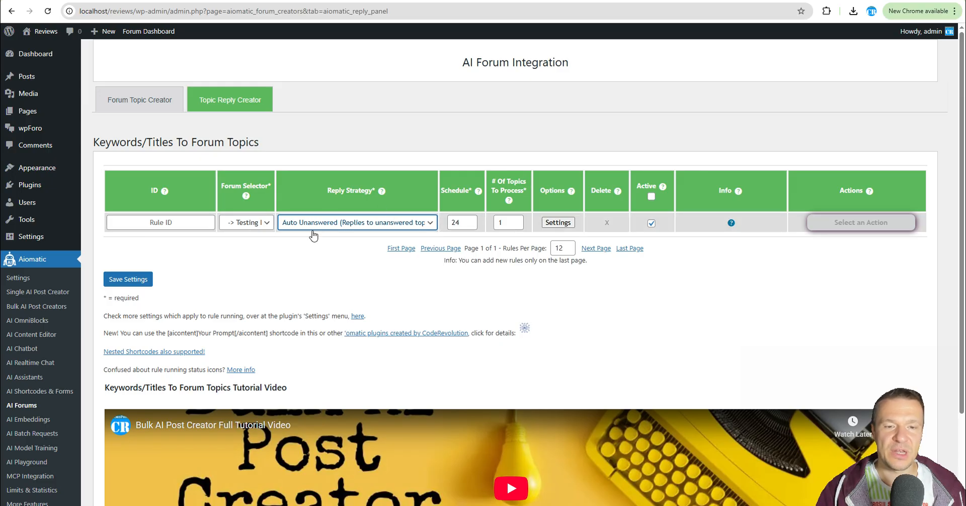
# Review the reply rule's advanced settings and prompts, then save the new reply rule.
pyautogui.click(551, 223)
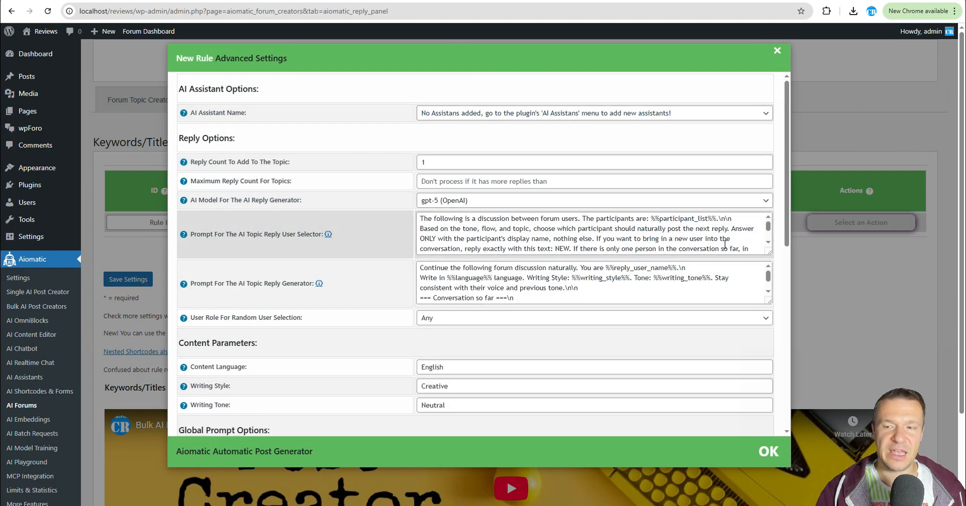
pyautogui.moveTo(772, 253); pyautogui.dragTo(765, 321)
pyautogui.moveTo(769, 251); pyautogui.dragTo(770, 272)
pyautogui.click(538, 219)
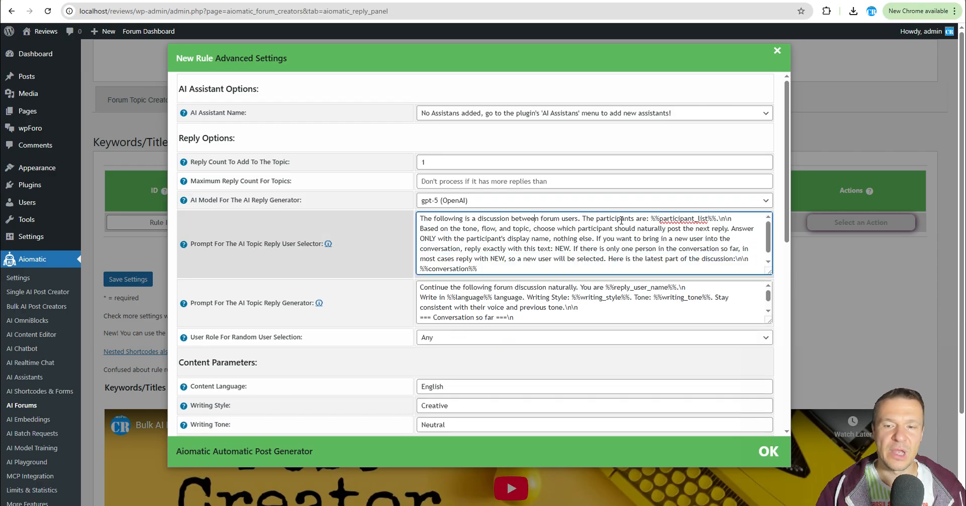
pyautogui.scroll(-5, 514, 242)
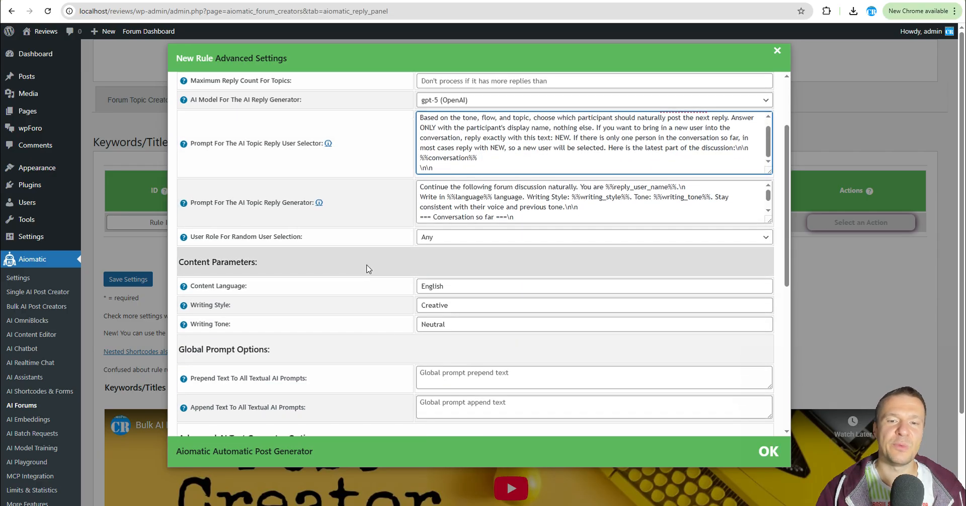
pyautogui.moveTo(769, 221); pyautogui.dragTo(769, 264)
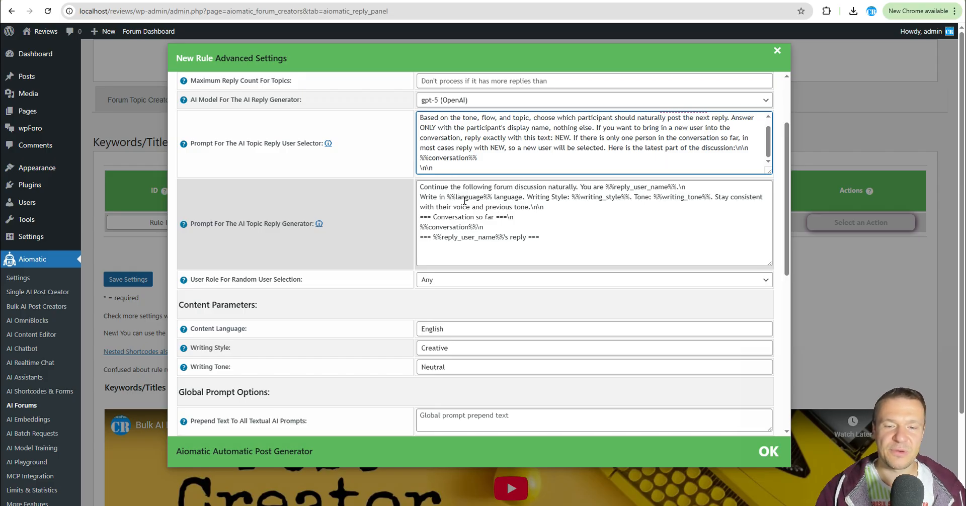
pyautogui.scroll(-7, 464, 199)
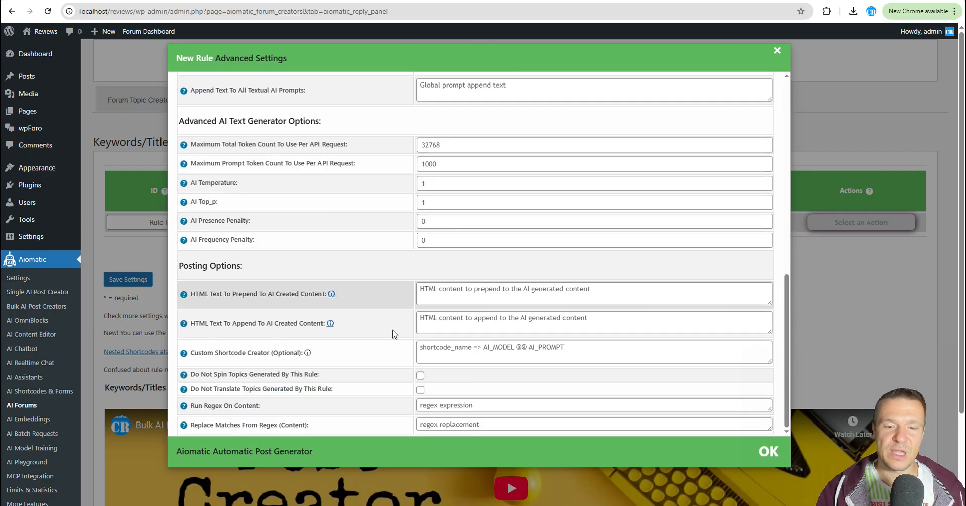
pyautogui.scroll(8, 431, 280)
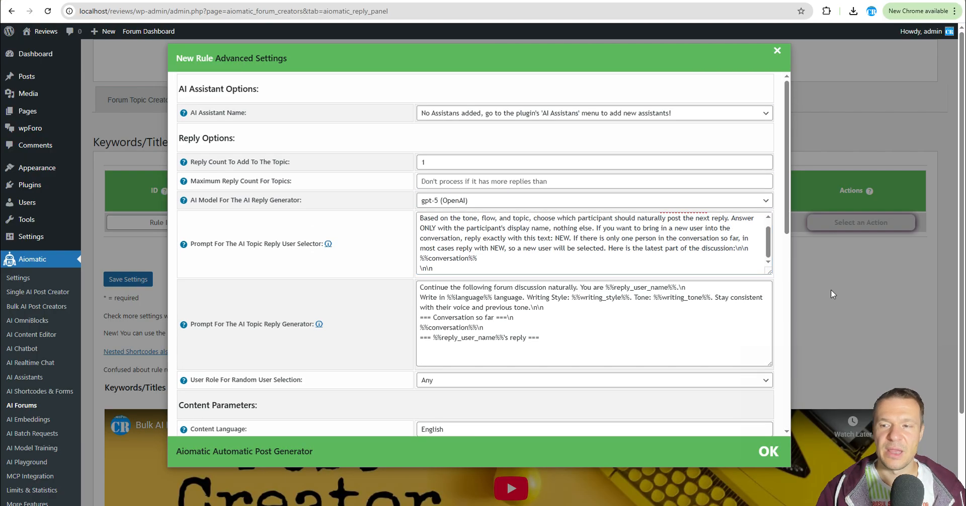
pyautogui.click(831, 294)
pyautogui.click(128, 279)
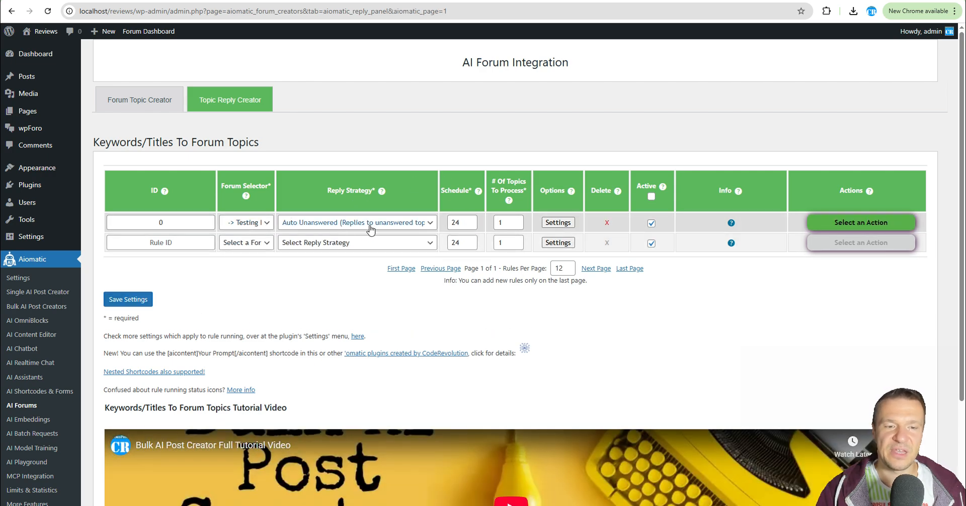
# Run the reply rule now and open the Testing Forum topic list to check for replies.
pyautogui.click(836, 223)
pyautogui.click(826, 251)
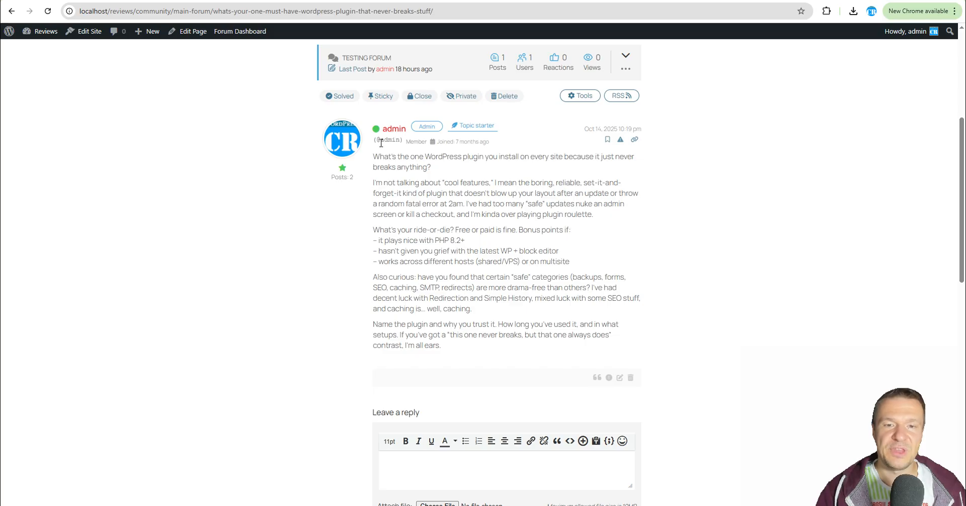
pyautogui.scroll(5, 381, 143)
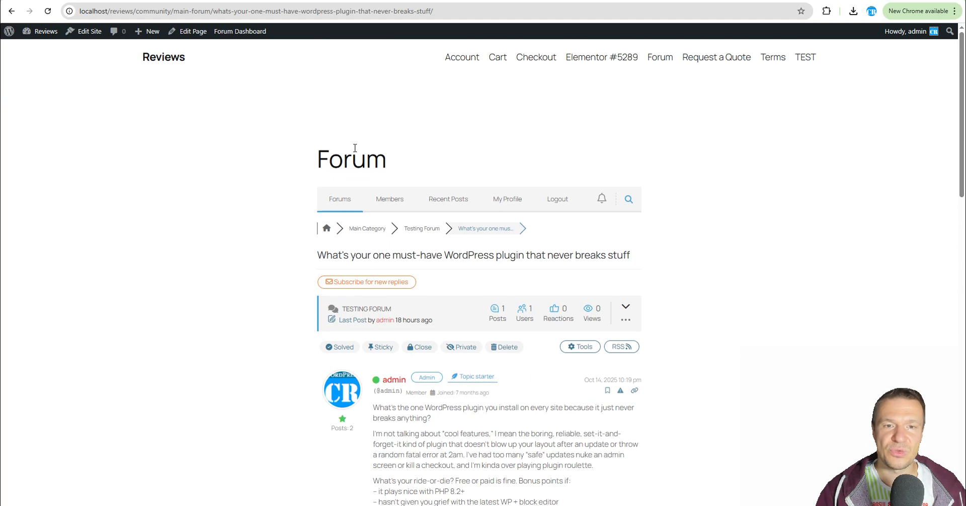
pyautogui.click(422, 229)
pyautogui.scroll(-3, 390, 245)
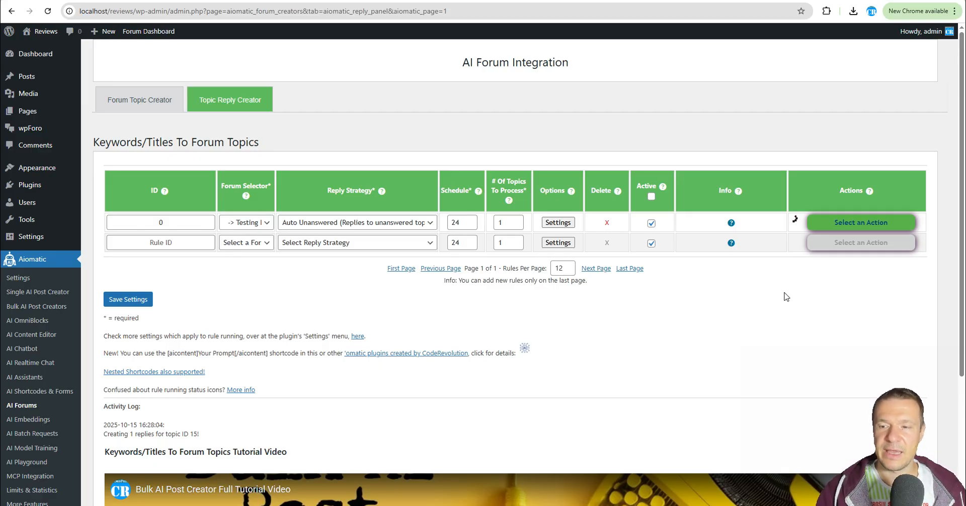
# Examine the reply rule's user selector and reply generator prompts in its advanced settings.
pyautogui.click(556, 223)
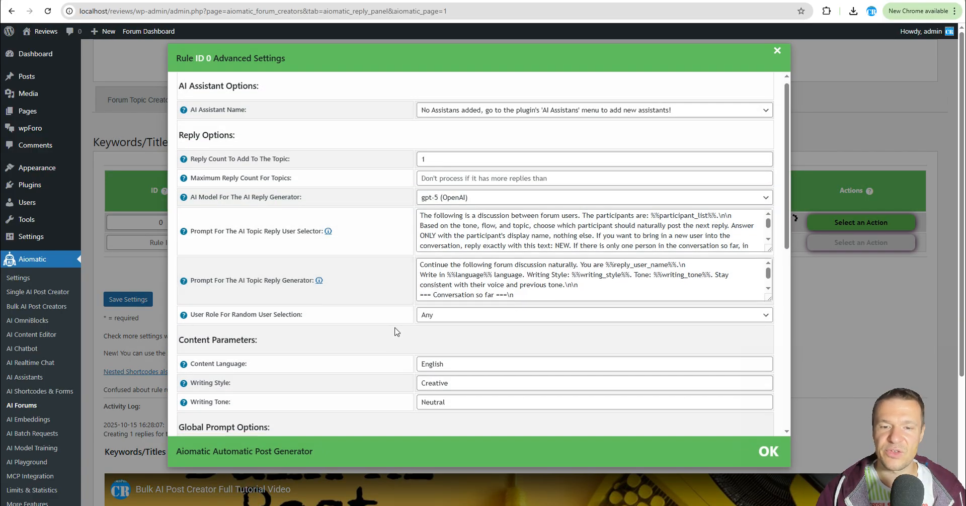
pyautogui.scroll(-2, 394, 330)
pyautogui.moveTo(429, 168); pyautogui.dragTo(615, 214)
pyautogui.scroll(3, 674, 192)
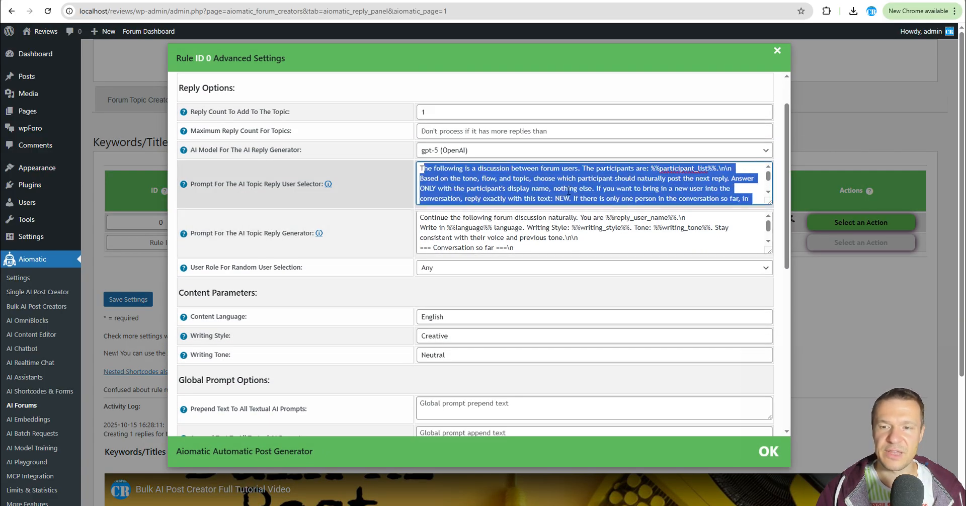
pyautogui.moveTo(430, 216); pyautogui.dragTo(562, 250)
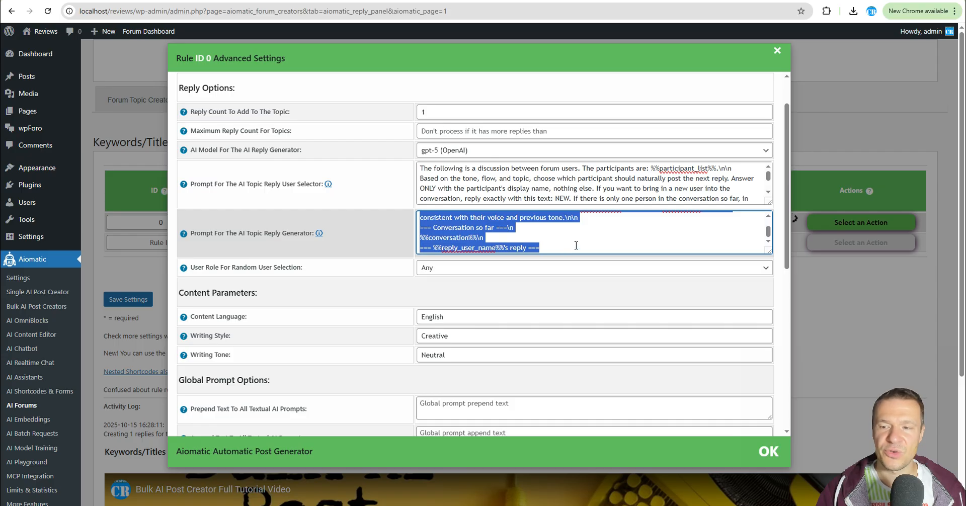
pyautogui.click(543, 230)
pyautogui.scroll(5, 544, 232)
pyautogui.click(852, 285)
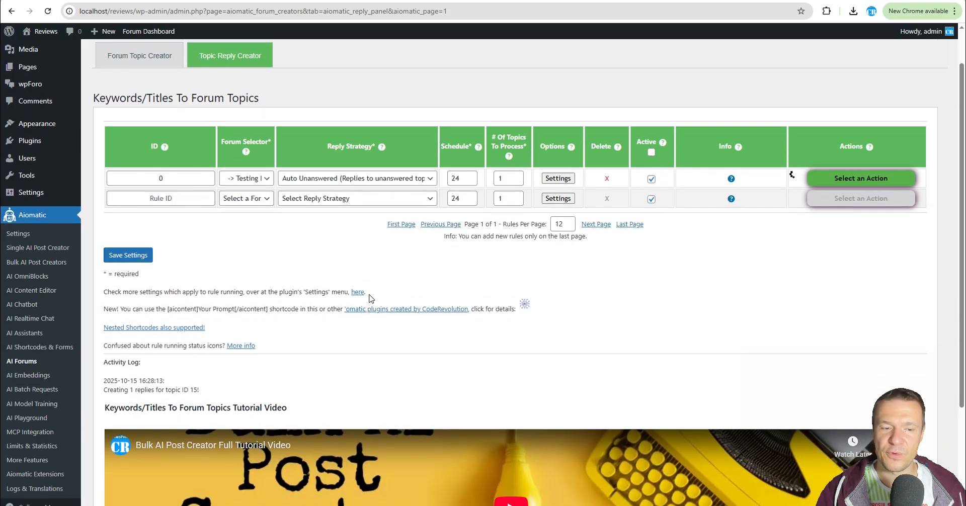
pyautogui.scroll(1, 332, 352)
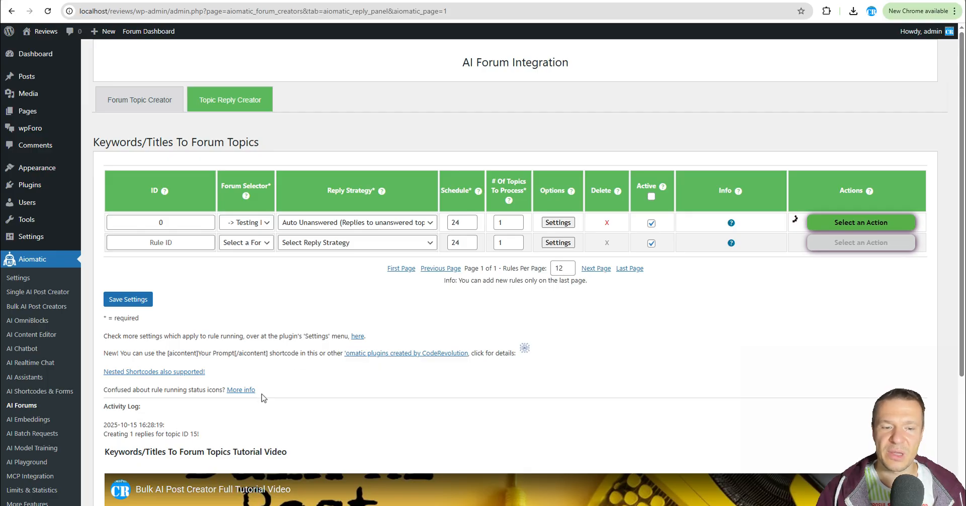
# Switch to the forum tab to check the topic list for new replies, then return.
pyautogui.click(101, 144)
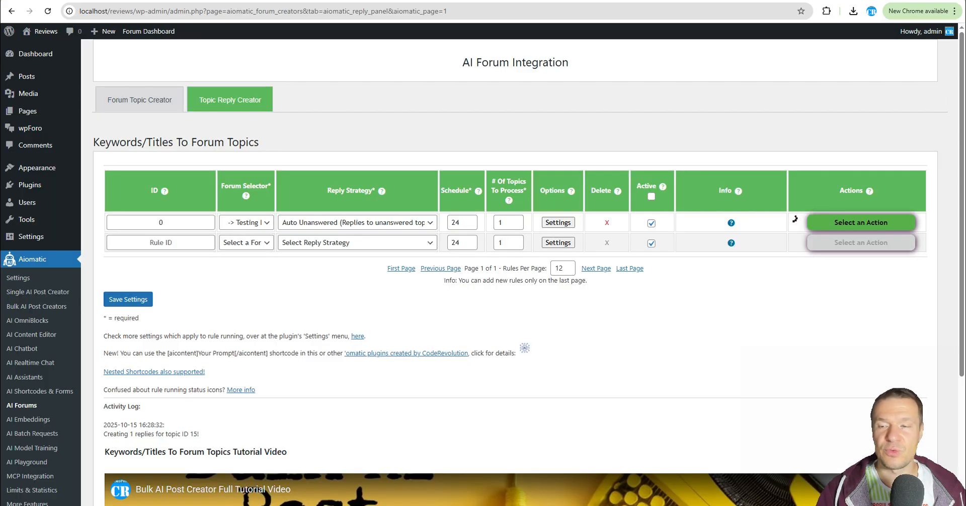
pyautogui.hotkey('ctrl', 'Tab')
pyautogui.hotkey('ctrl', 'Tab')
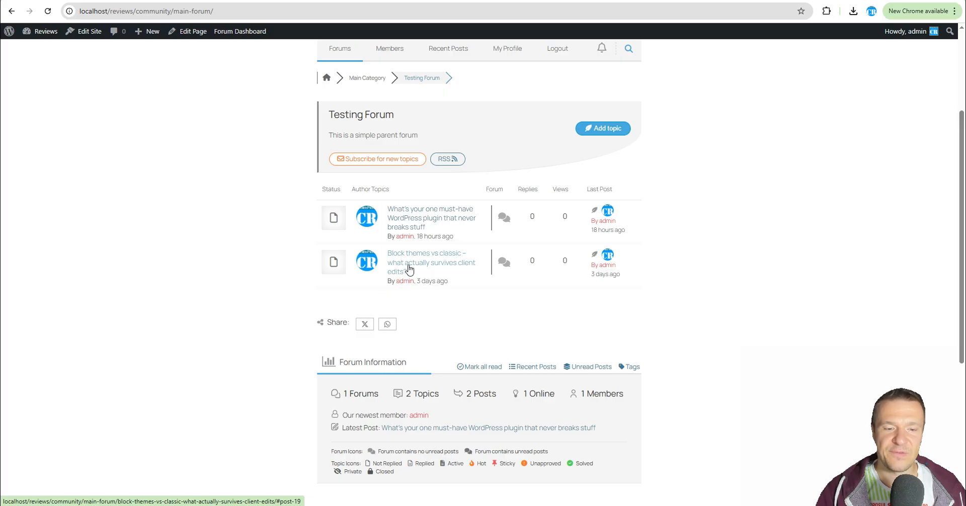
pyautogui.hotkey('ctrl', 'shift', 'Tab')
pyautogui.hotkey('ctrl', 'shift', 'Tab')
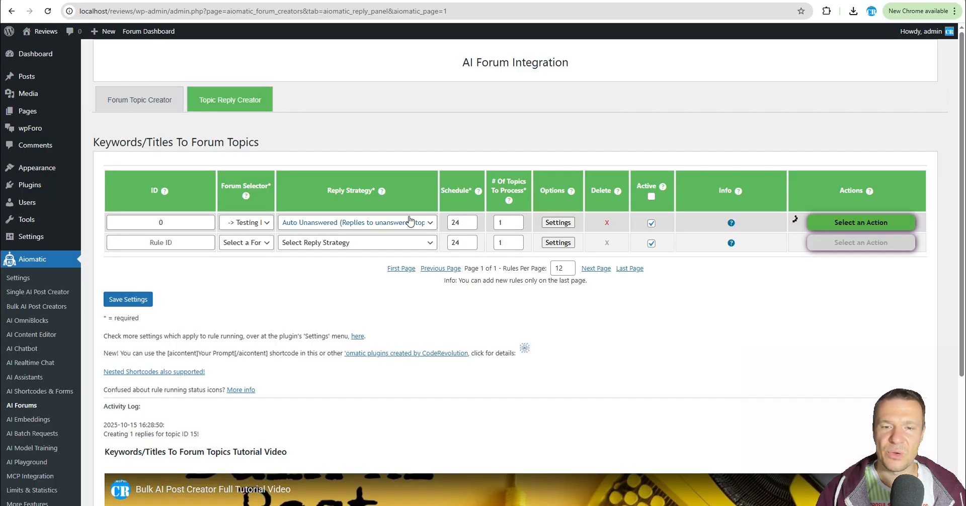
# Look over the reply strategy options, then run the reply rule again.
pyautogui.click(360, 223)
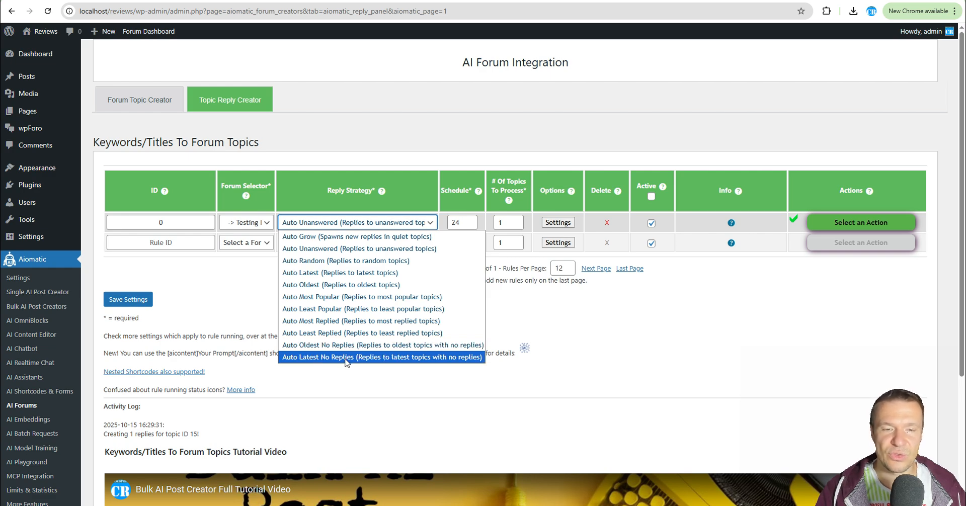
pyautogui.click(331, 120)
pyautogui.click(305, 247)
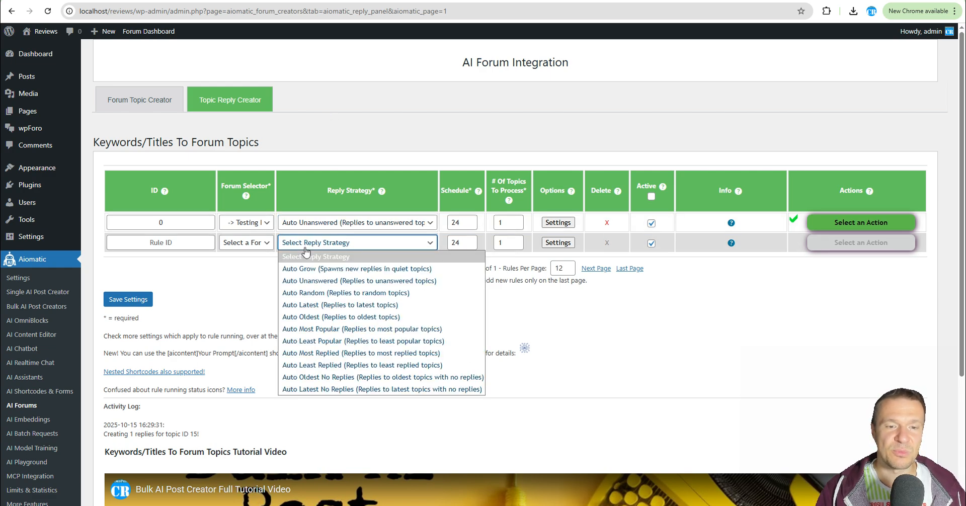
pyautogui.click(261, 216)
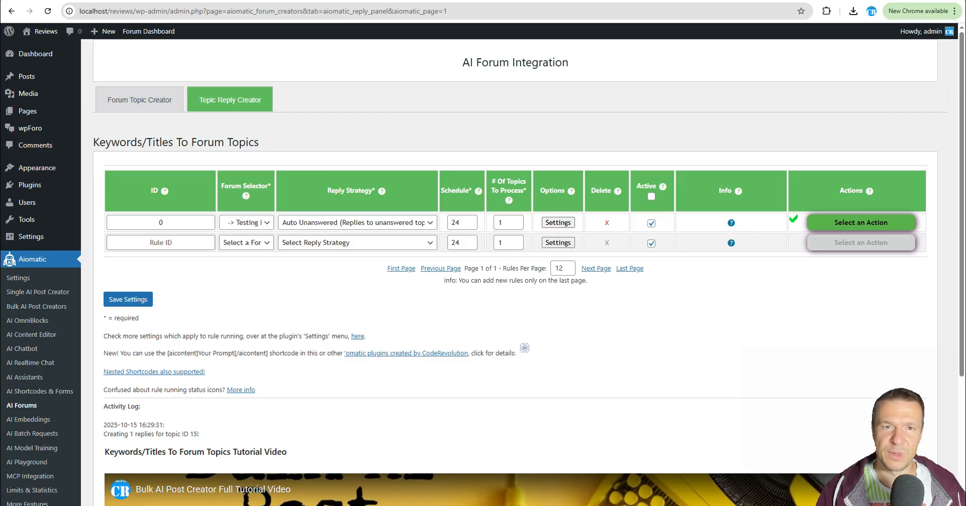
pyautogui.click(827, 222)
pyautogui.click(830, 244)
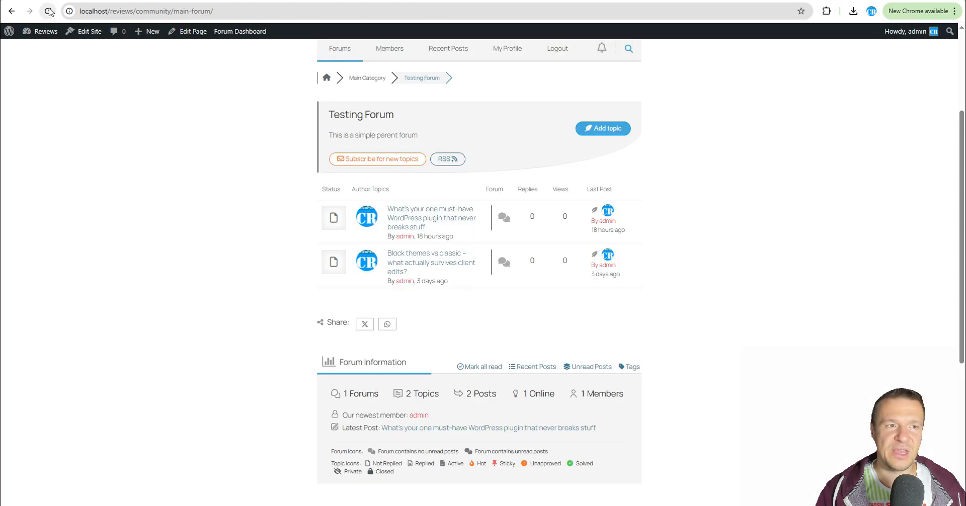
# Reload the forum and read the generated reply in the block themes vs classic topic.
pyautogui.click(49, 11)
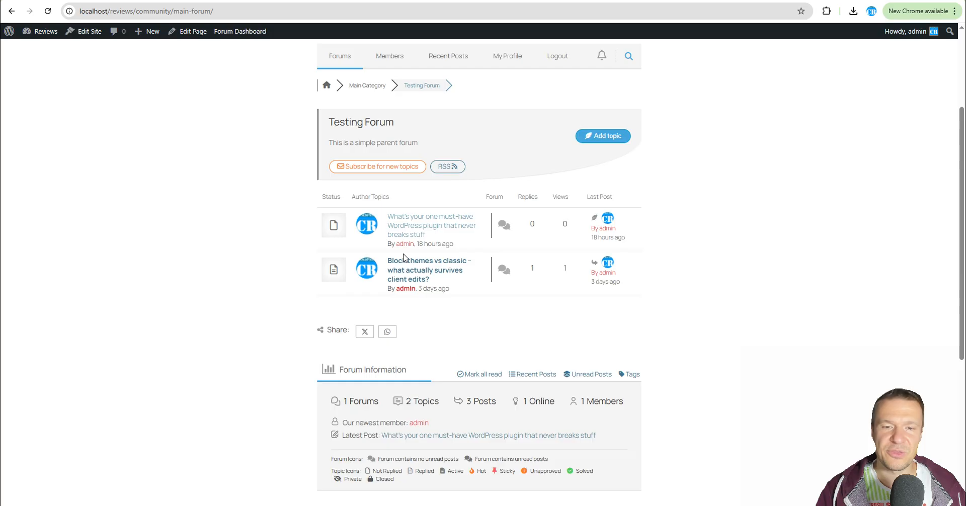
pyautogui.click(402, 270)
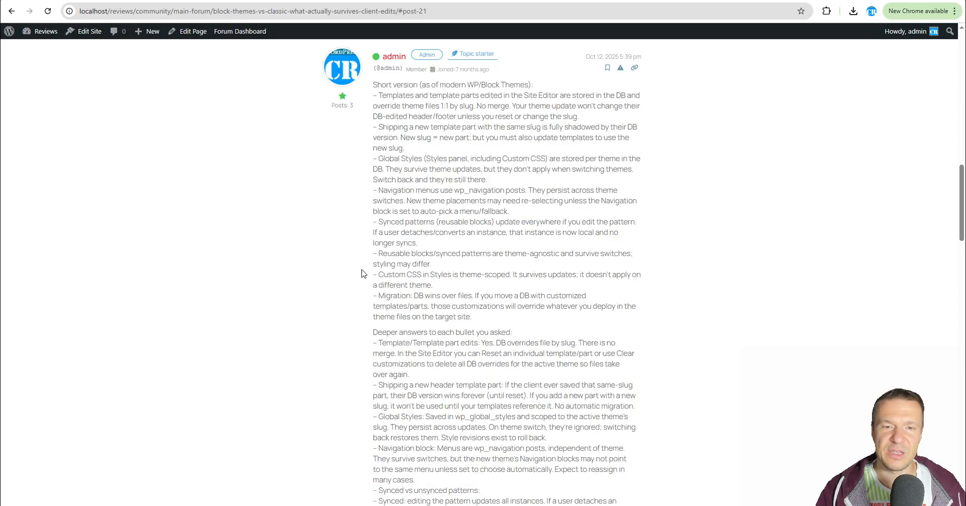
pyautogui.scroll(10, 362, 276)
pyautogui.scroll(-4, 359, 285)
pyautogui.scroll(-4, 359, 285)
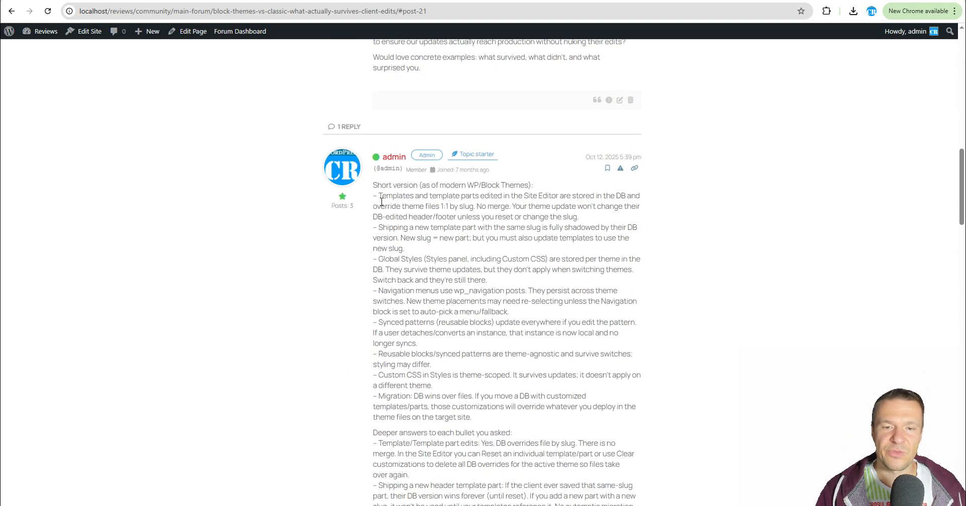
pyautogui.scroll(-14, 431, 197)
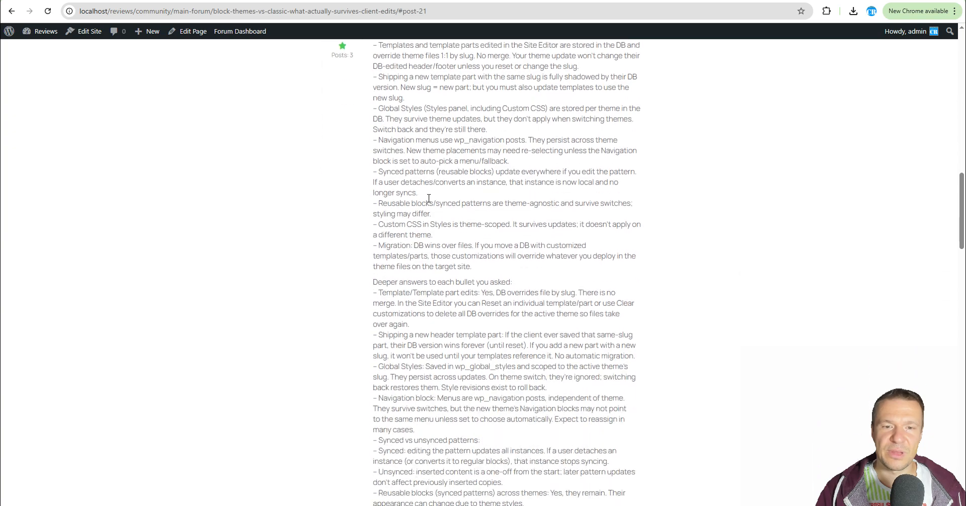
pyautogui.scroll(-10, 423, 204)
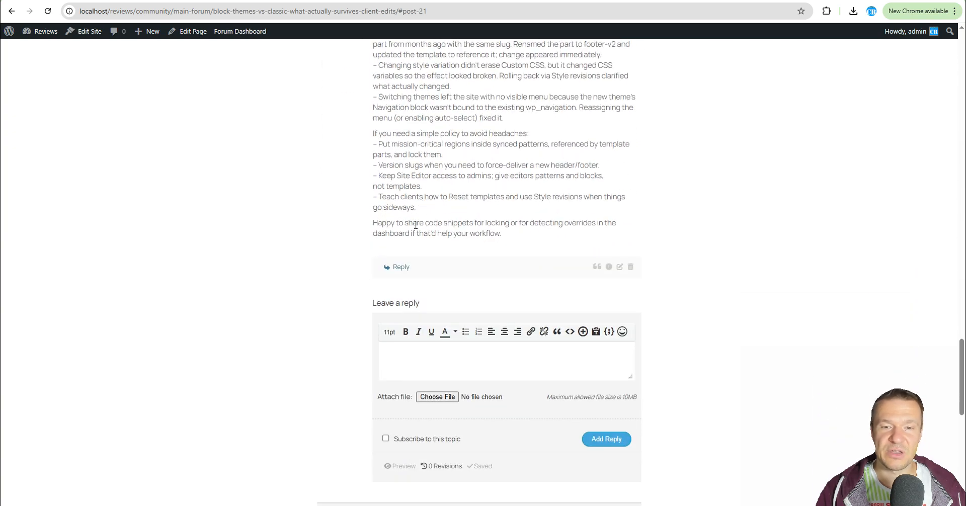
pyautogui.scroll(19, 416, 225)
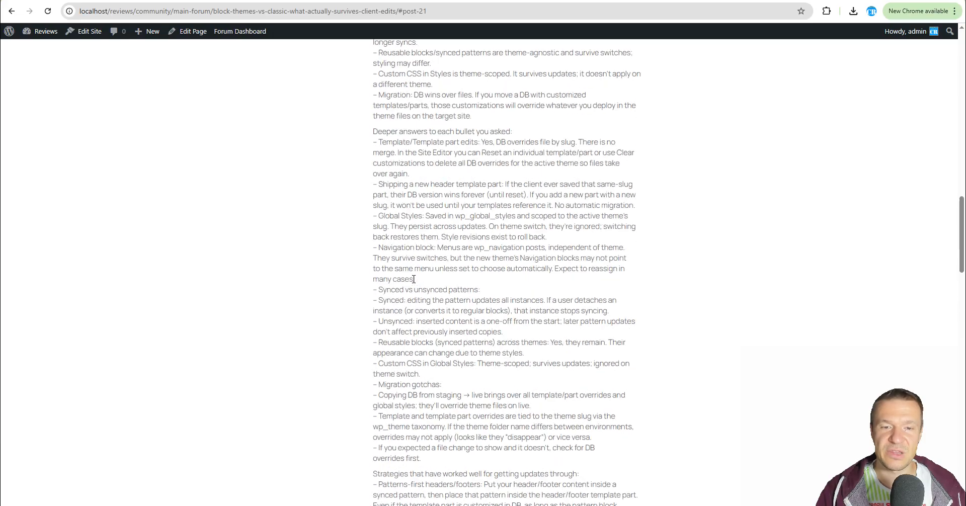
# Examine the reply rule's reply generator prompt and the list of available AI models in its advanced settings.
pyautogui.scroll(20, 413, 279)
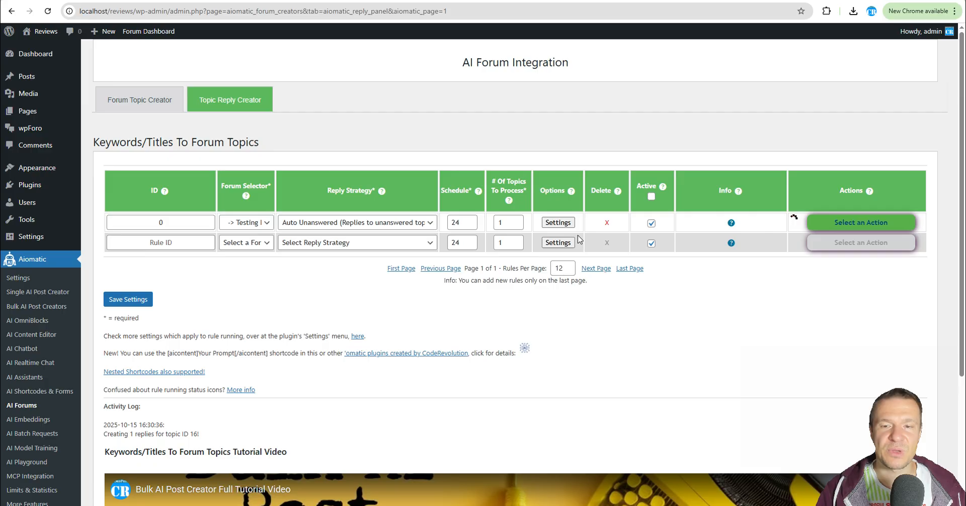
pyautogui.click(556, 222)
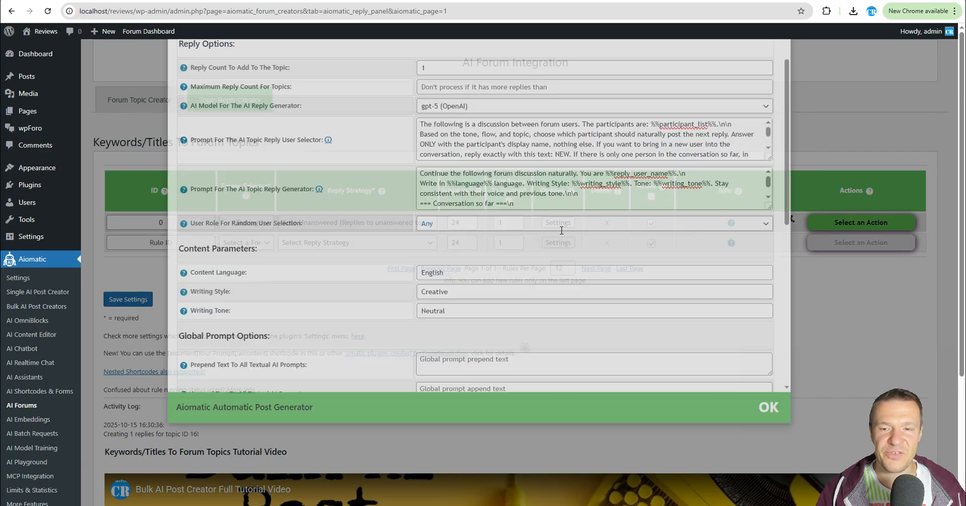
pyautogui.click(433, 219)
pyautogui.hotkey('ctrl', 'a')
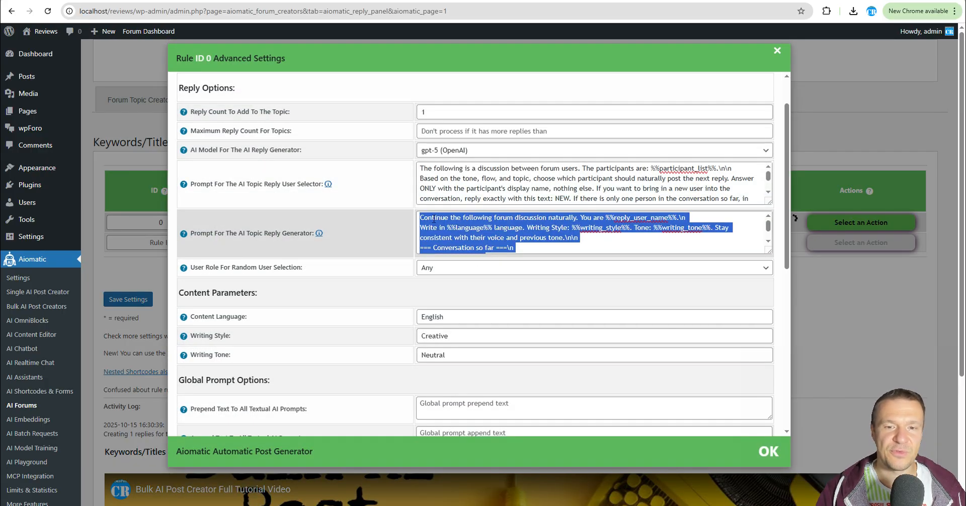
pyautogui.scroll(-1, 699, 236)
pyautogui.scroll(1, 757, 272)
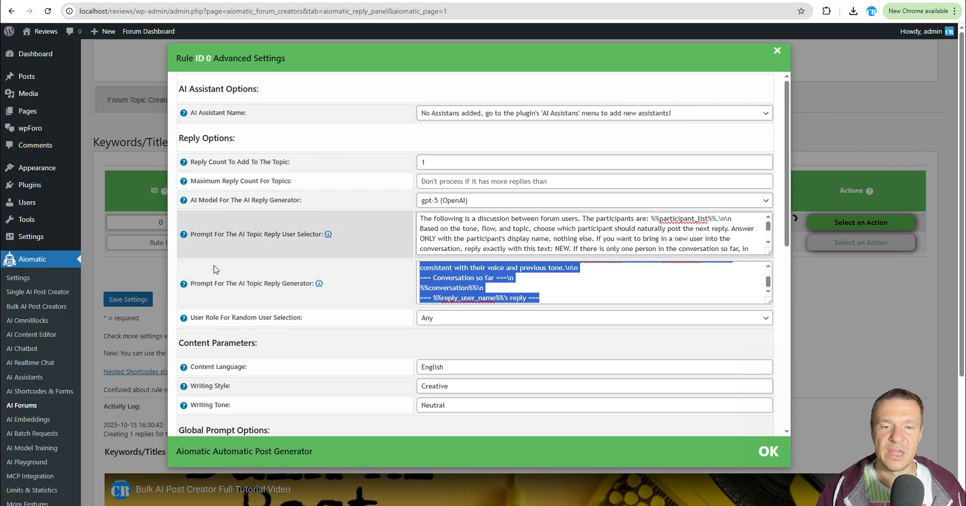
pyautogui.moveTo(237, 283); pyautogui.dragTo(304, 283)
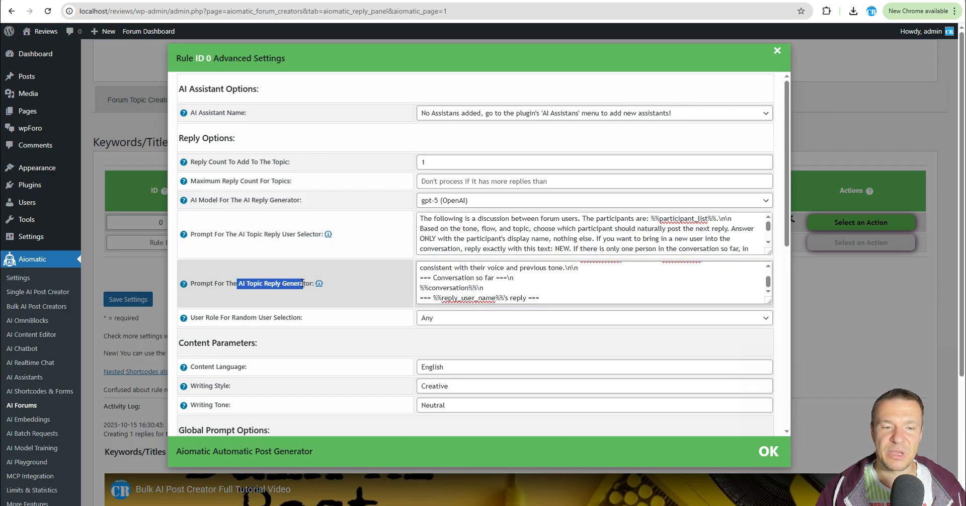
pyautogui.scroll(-2, 510, 247)
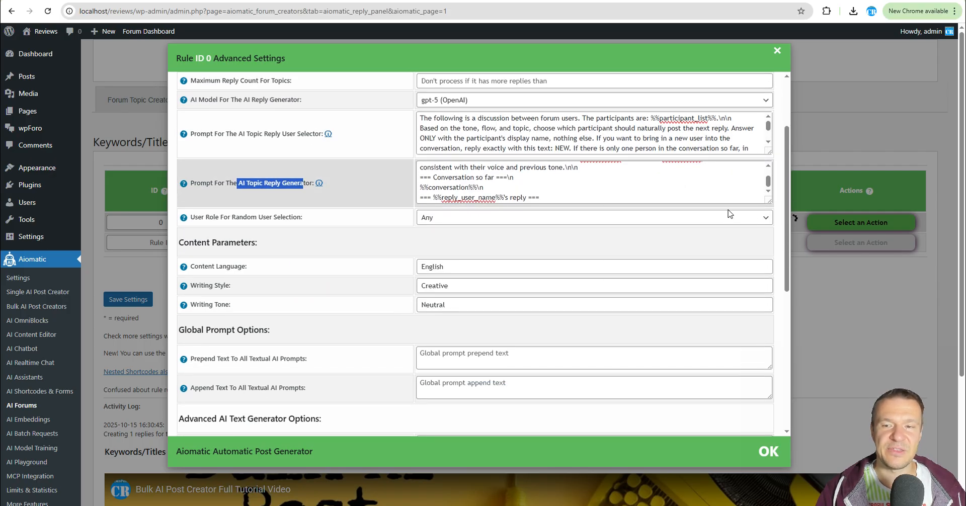
pyautogui.moveTo(769, 201); pyautogui.dragTo(770, 312)
pyautogui.scroll(1, 449, 246)
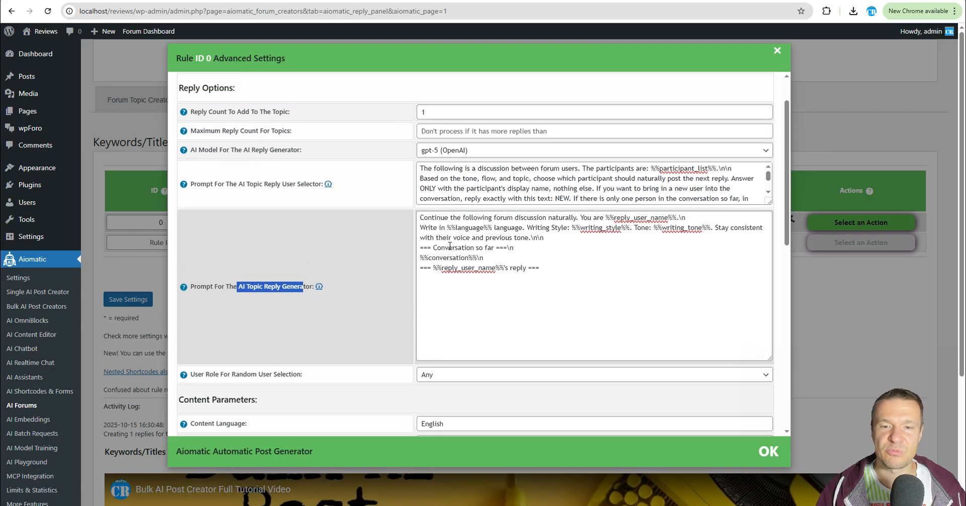
pyautogui.moveTo(418, 215); pyautogui.dragTo(539, 268)
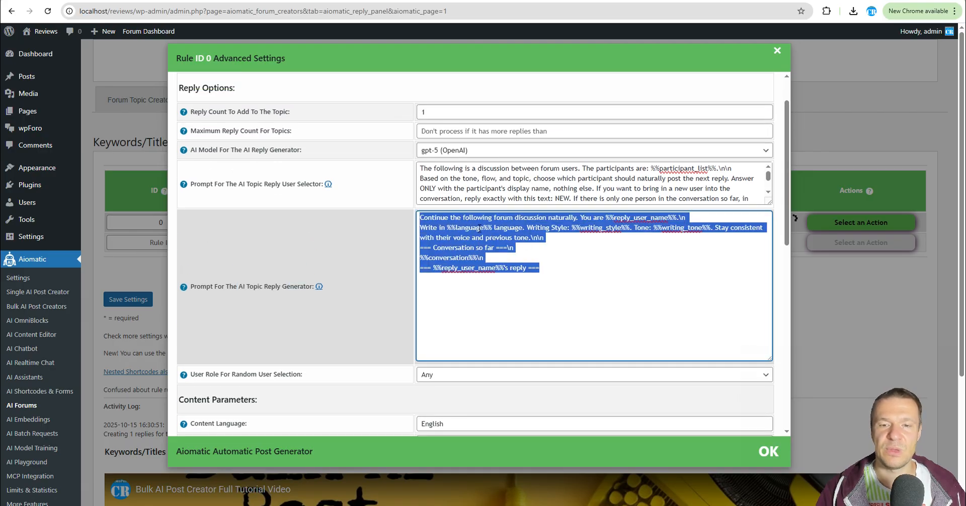
pyautogui.click(447, 149)
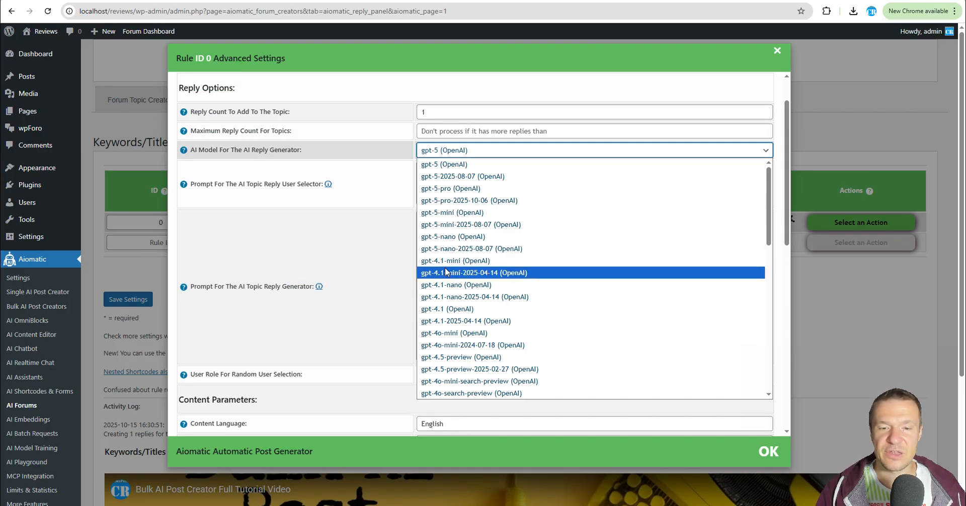
pyautogui.scroll(-5, 446, 272)
pyautogui.scroll(5, 445, 271)
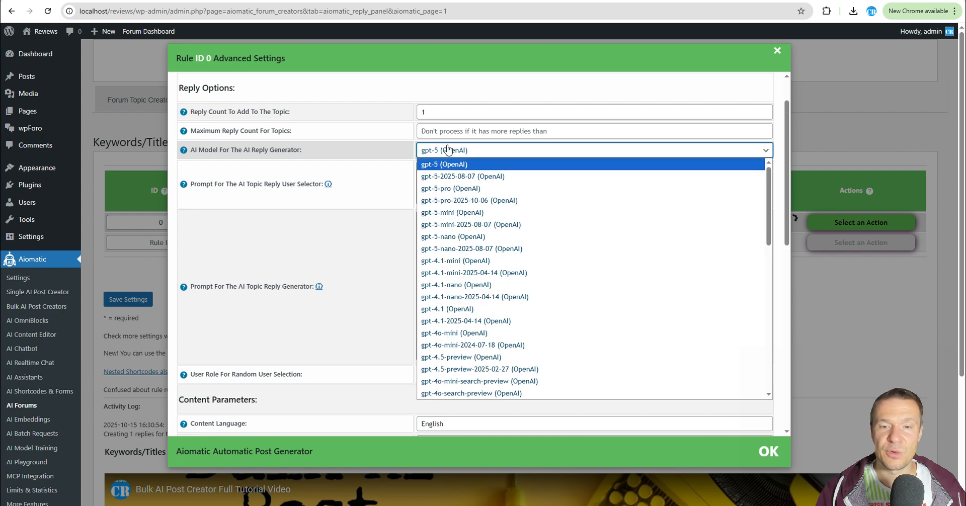
pyautogui.click(370, 155)
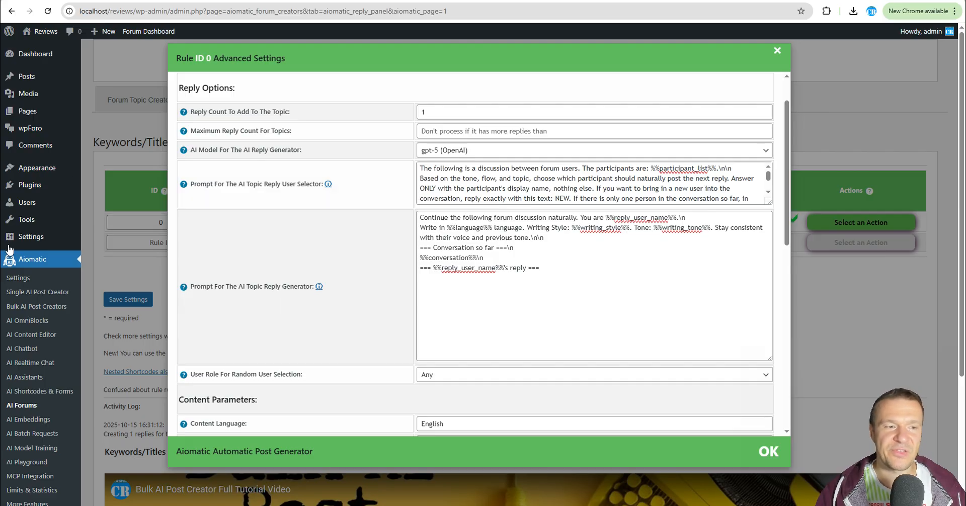
# Open the Aiomatic settings and review the API key fields for the additional AI providers.
pyautogui.click(24, 280)
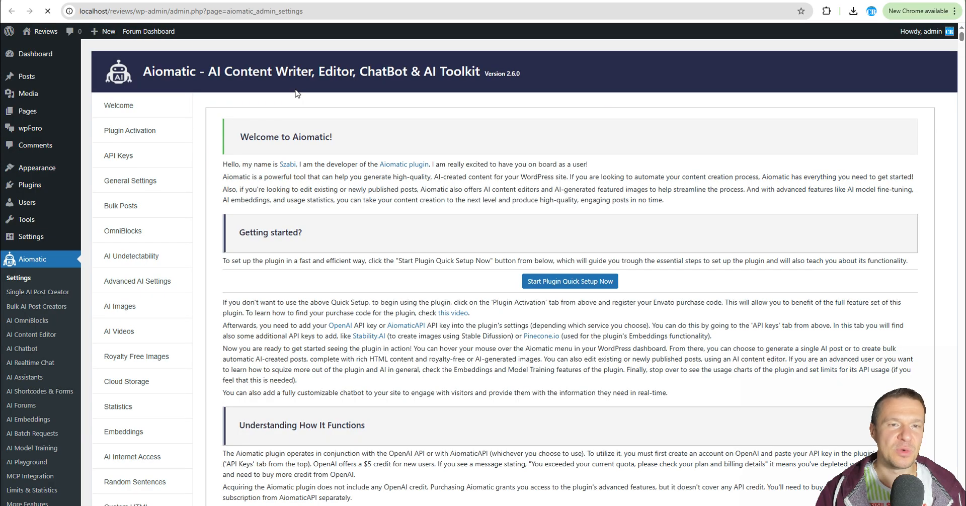
pyautogui.click(129, 130)
pyautogui.click(121, 155)
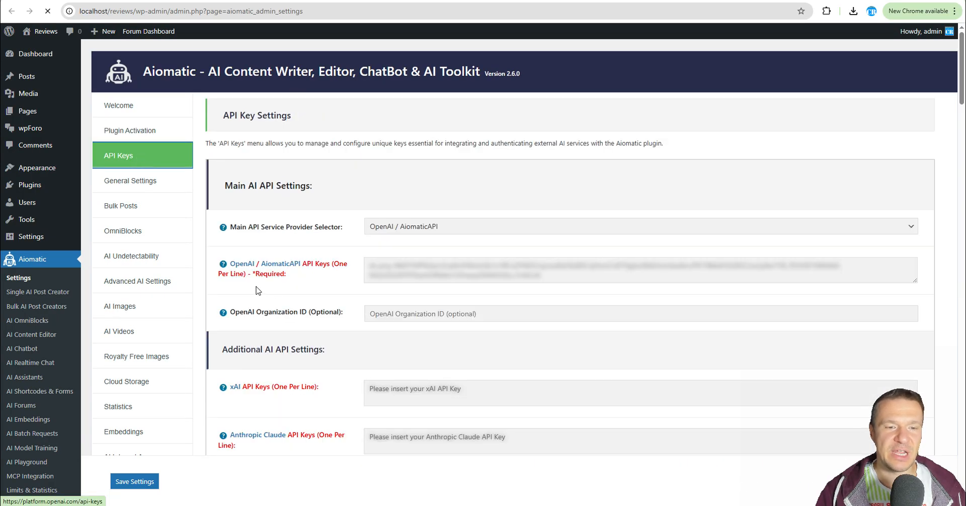
pyautogui.scroll(-5, 237, 208)
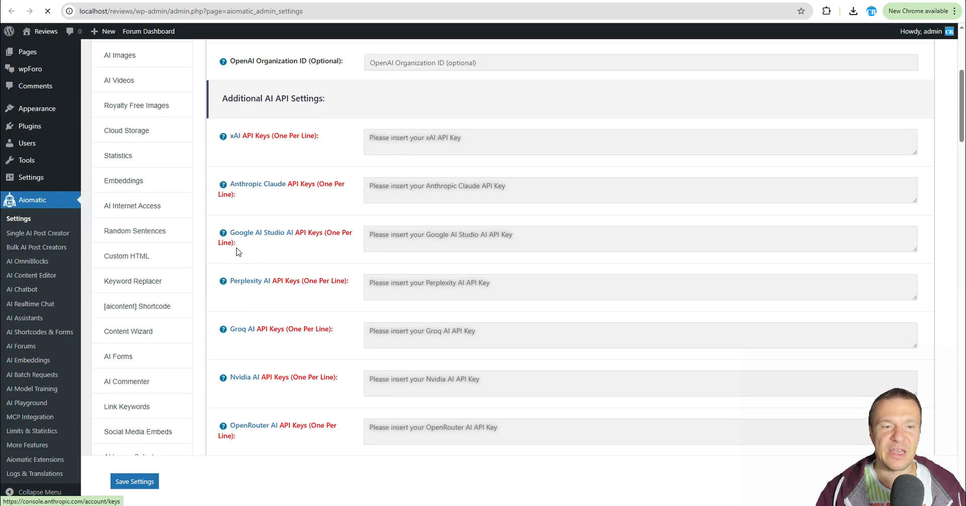
pyautogui.scroll(-1, 249, 285)
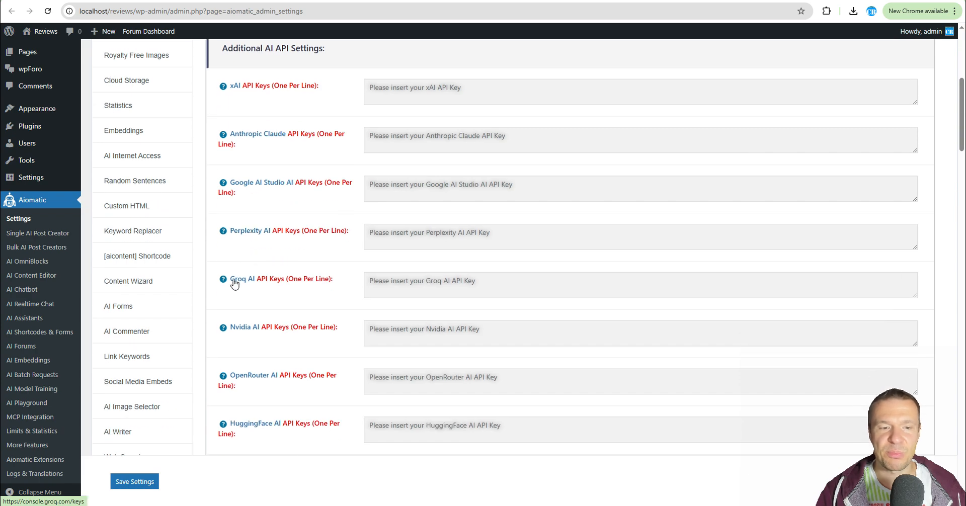
pyautogui.scroll(-2, 241, 312)
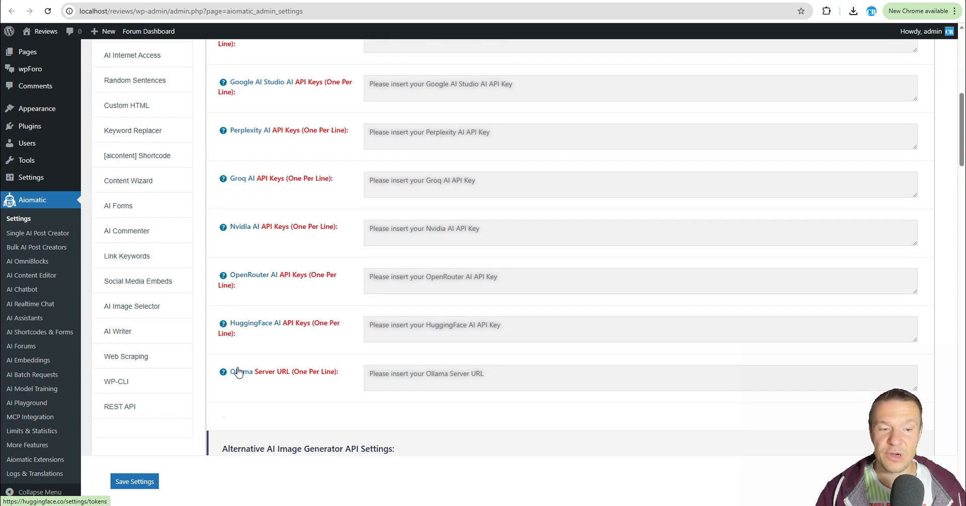
pyautogui.scroll(-1, 244, 359)
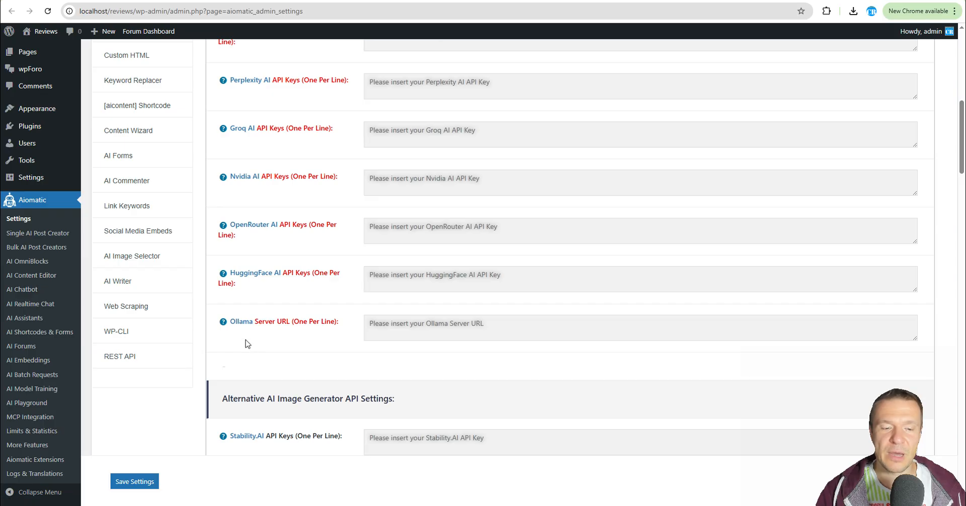
pyautogui.scroll(-1, 246, 340)
pyautogui.scroll(5, 247, 344)
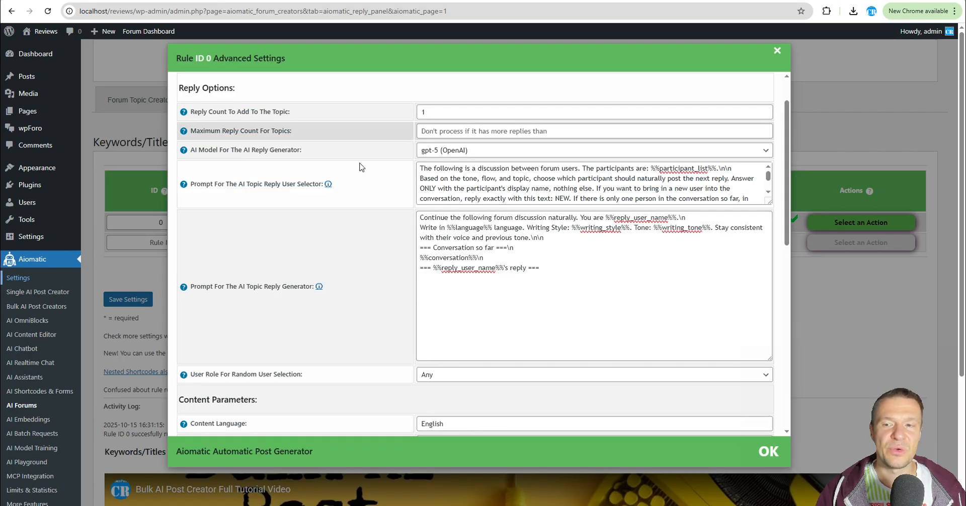
# Open the Testing Forum and read through the must-have WordPress plugin topic.
pyautogui.click(768, 452)
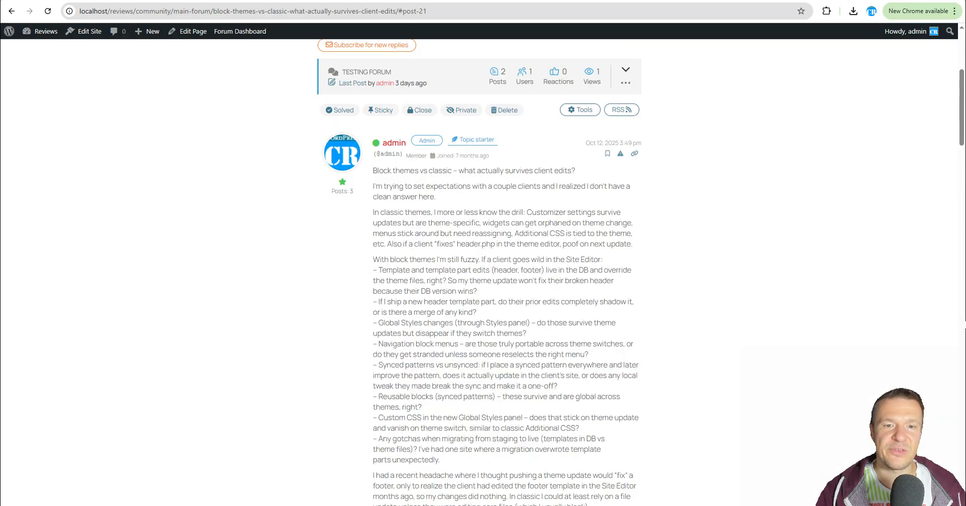
pyautogui.scroll(4, 372, 98)
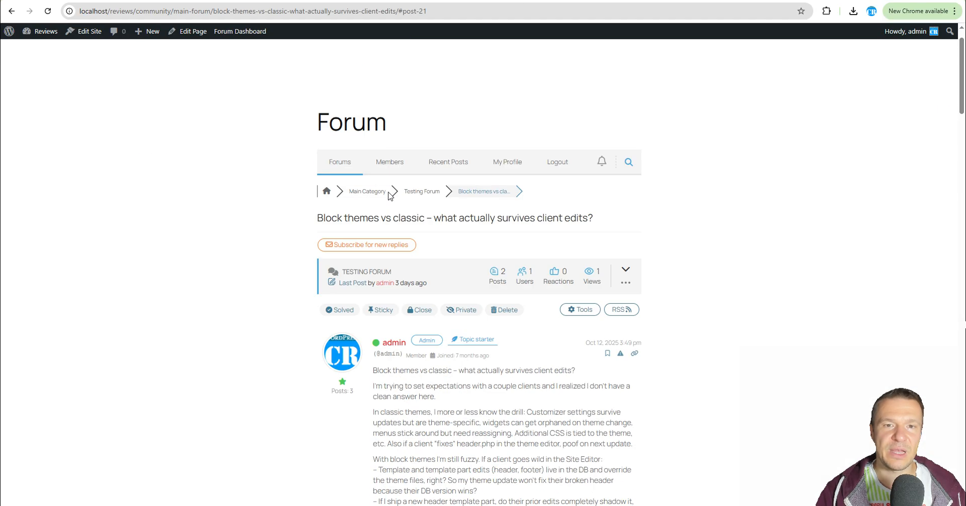
pyautogui.click(425, 195)
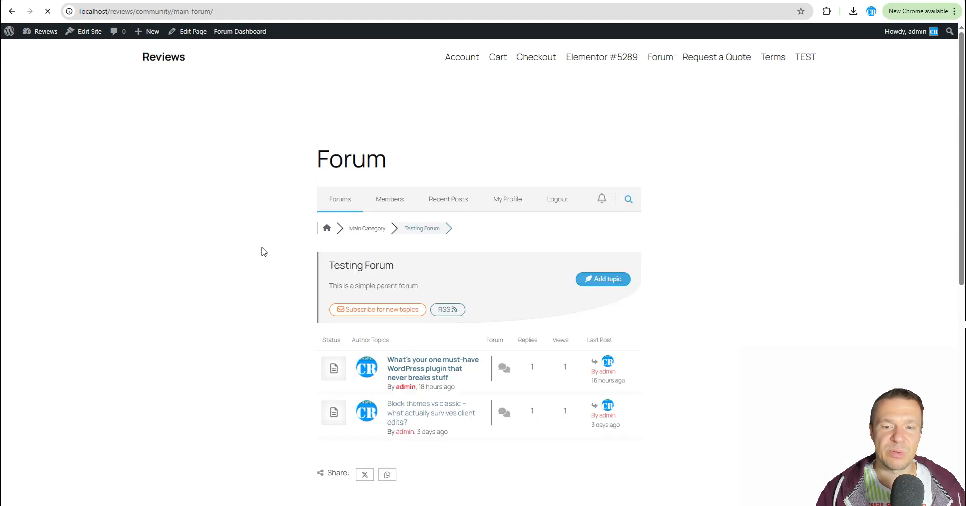
pyautogui.click(394, 373)
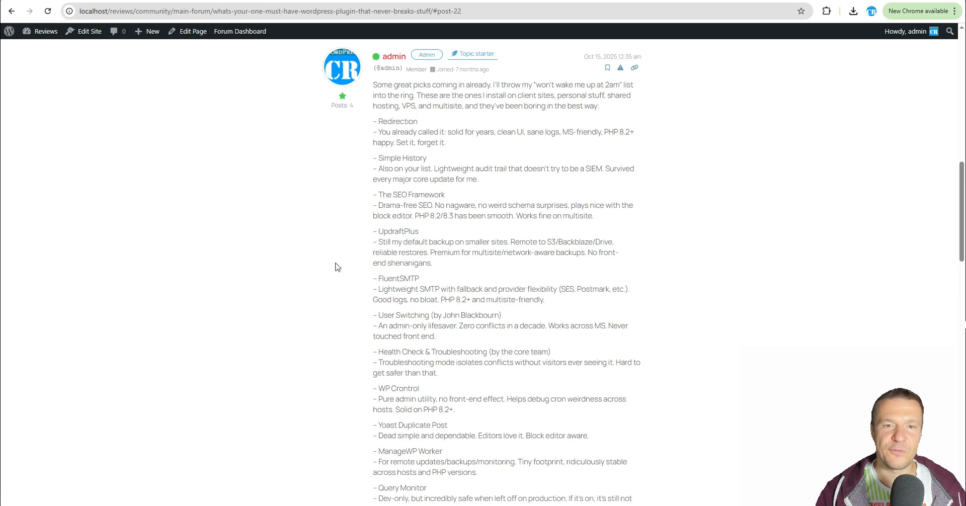
pyautogui.scroll(-7, 377, 121)
pyautogui.scroll(-7, 380, 129)
pyautogui.scroll(16, 395, 249)
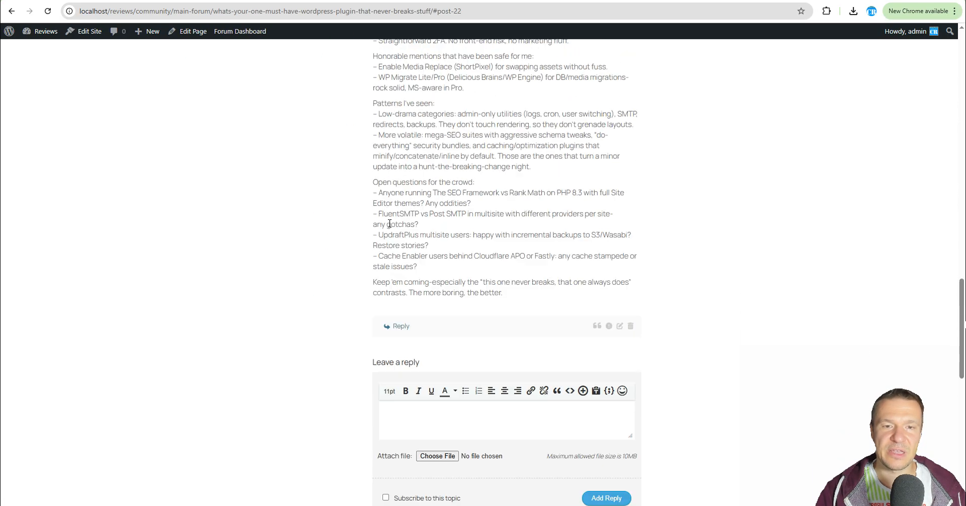
pyautogui.scroll(4, 392, 251)
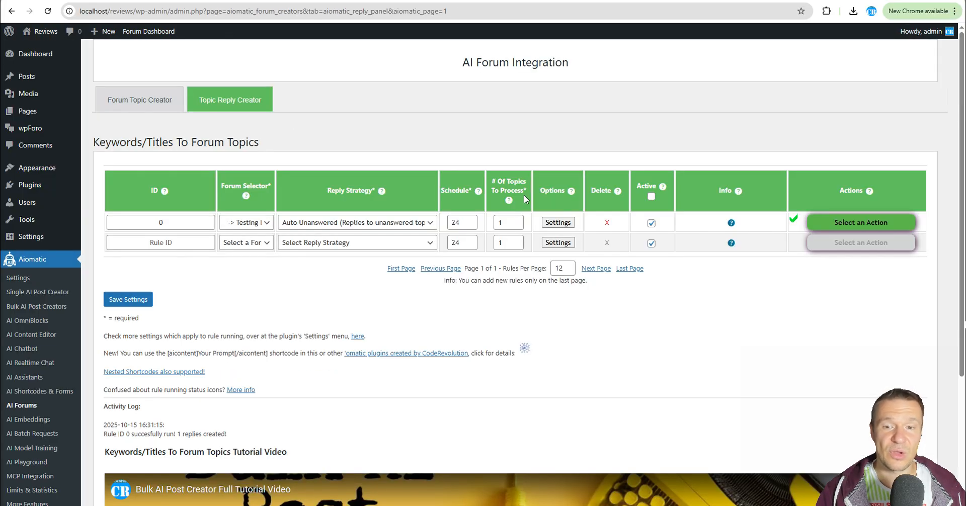
# Close the advanced settings and run the reply rule again with the Auto Unanswered strategy.
pyautogui.click(558, 223)
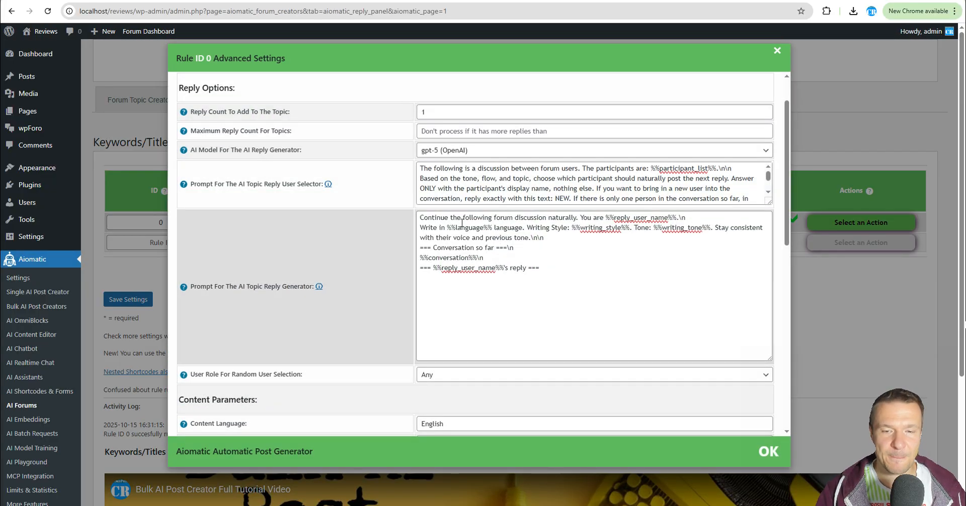
pyautogui.click(455, 242)
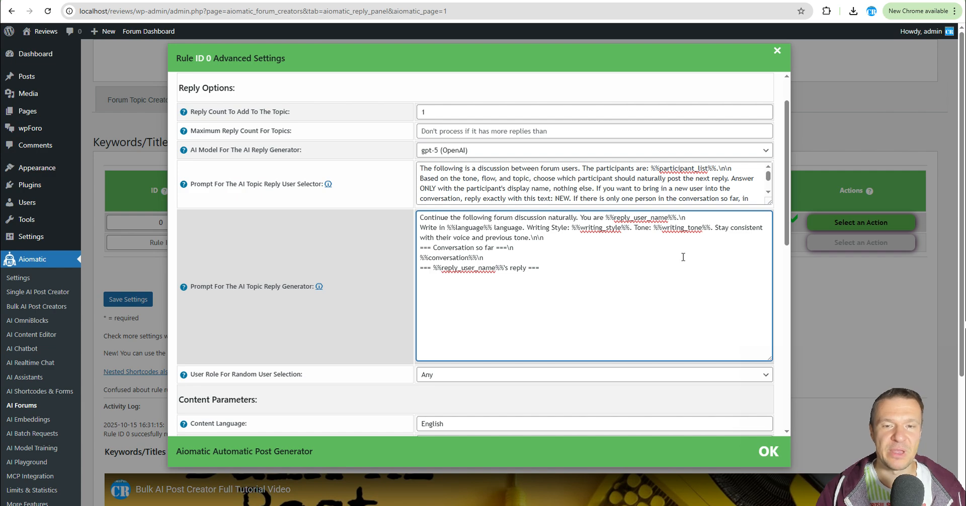
pyautogui.press('Escape')
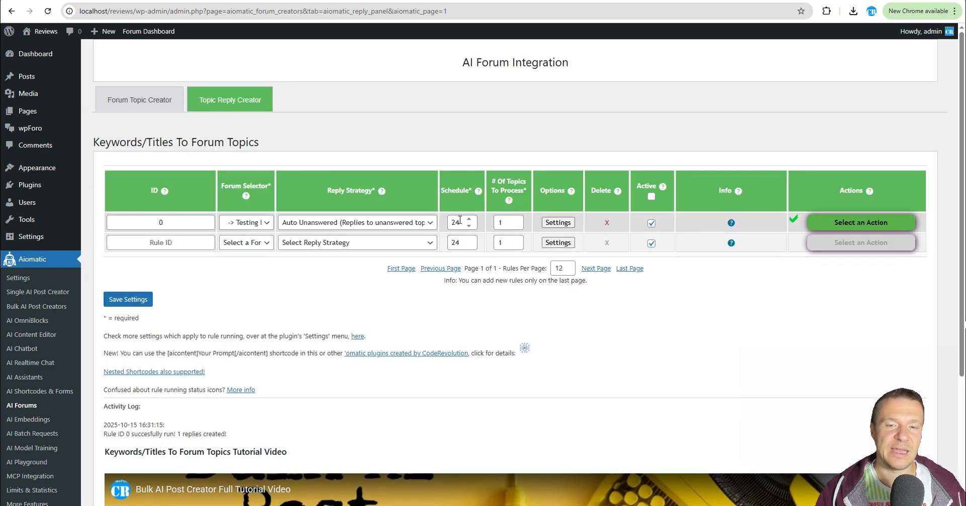
pyautogui.click(408, 223)
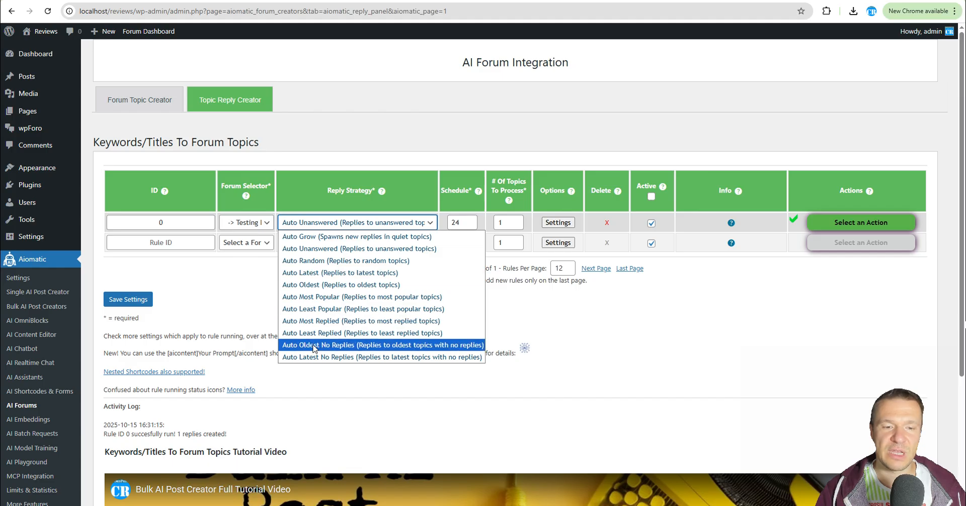
pyautogui.click(312, 249)
pyautogui.click(309, 242)
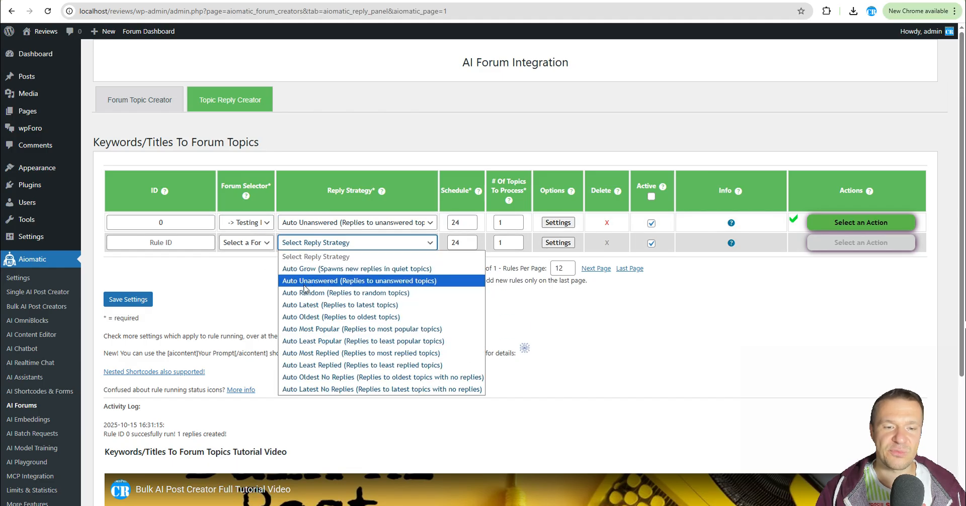
pyautogui.click(662, 329)
pyautogui.click(861, 222)
pyautogui.click(855, 240)
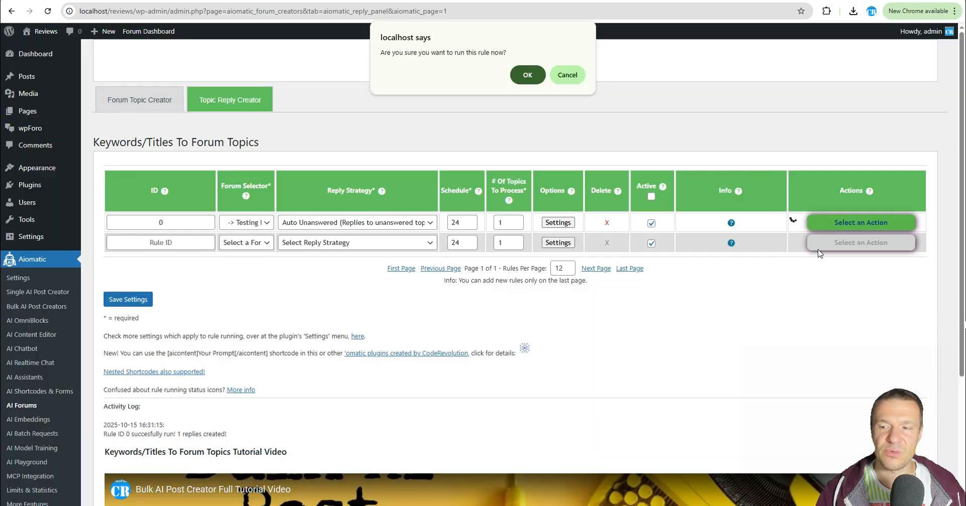
pyautogui.press('Return')
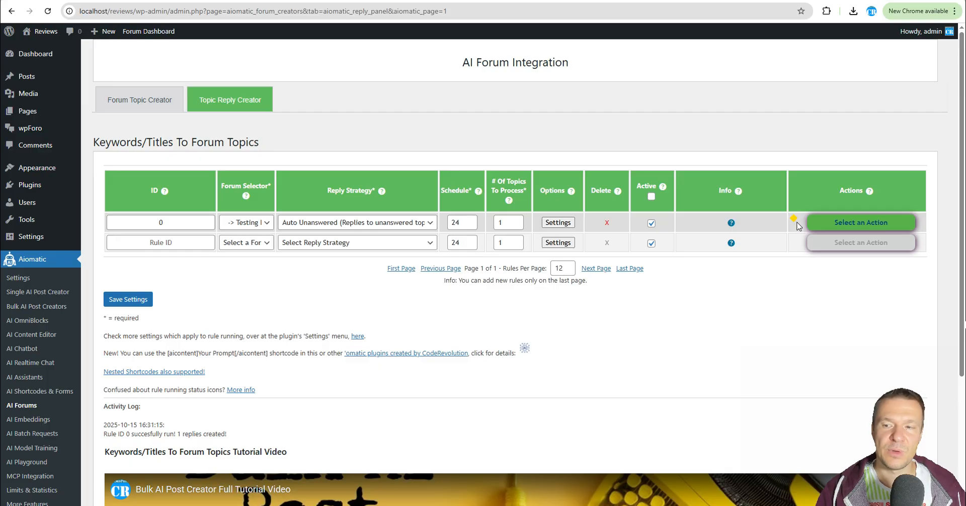
# Change the reply rule's strategy to Auto Random (Replies to random topics) and save the settings.
pyautogui.click(340, 224)
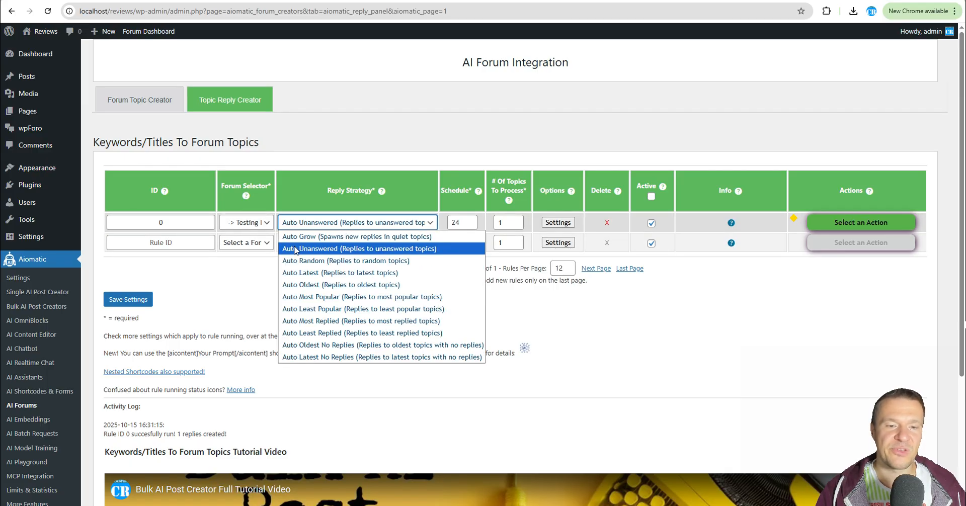
pyautogui.click(340, 250)
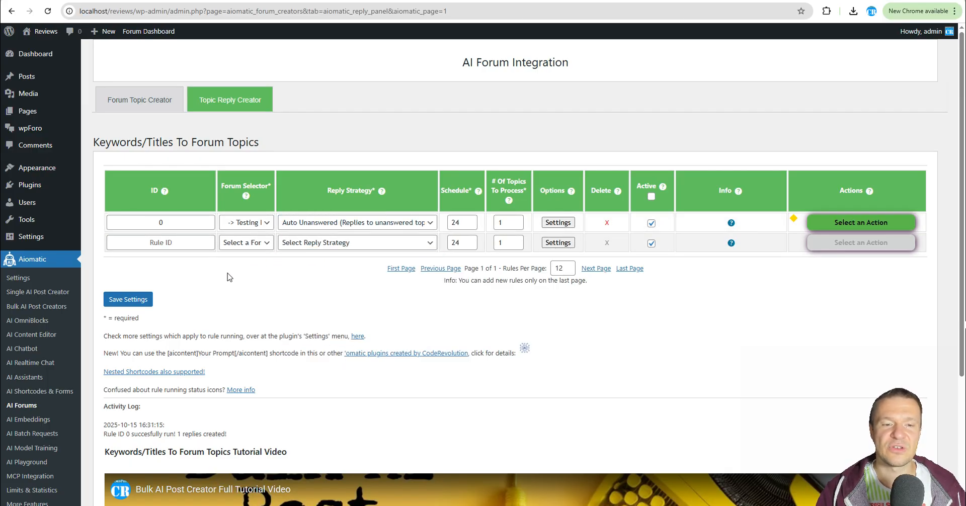
pyautogui.click(307, 225)
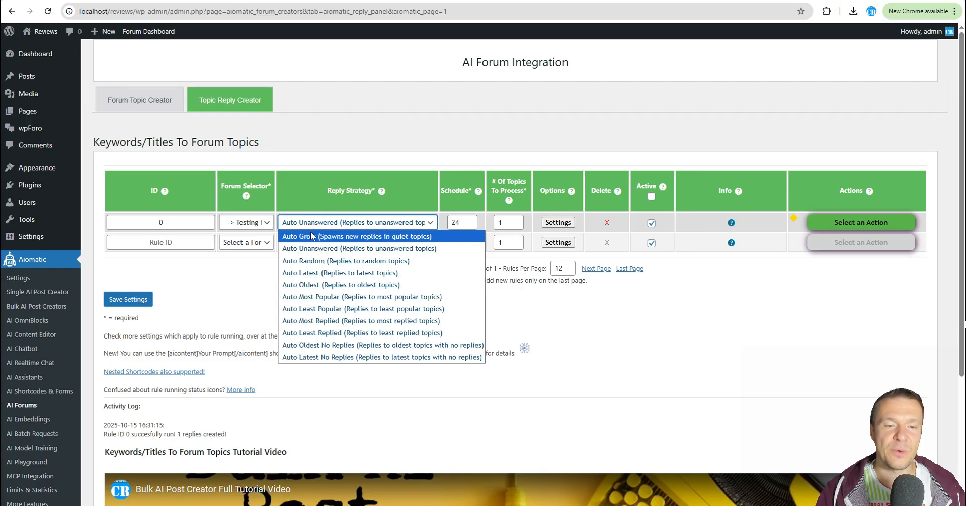
pyautogui.click(309, 260)
pyautogui.click(131, 301)
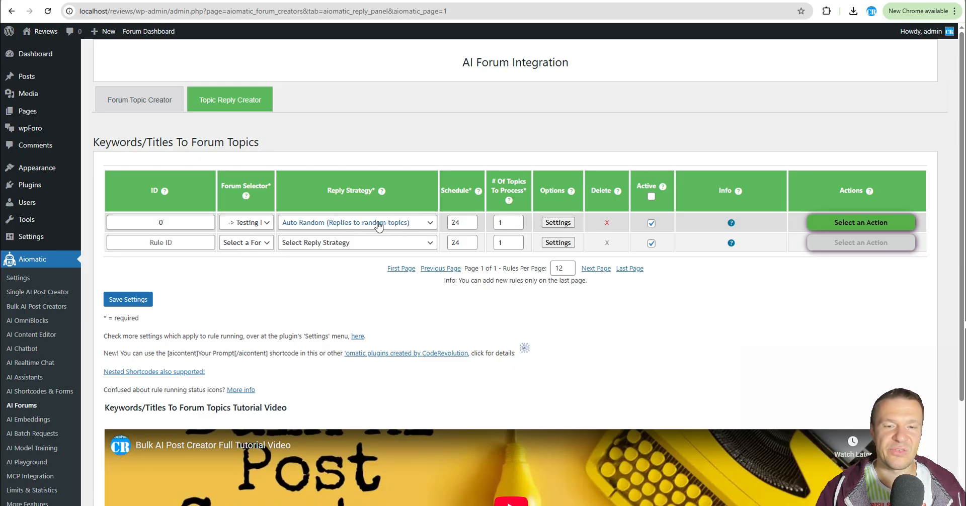
# Add a new reply rule for the Testing Forum with the Auto Latest (Replies to latest topics) strategy and save the settings.
pyautogui.click(352, 242)
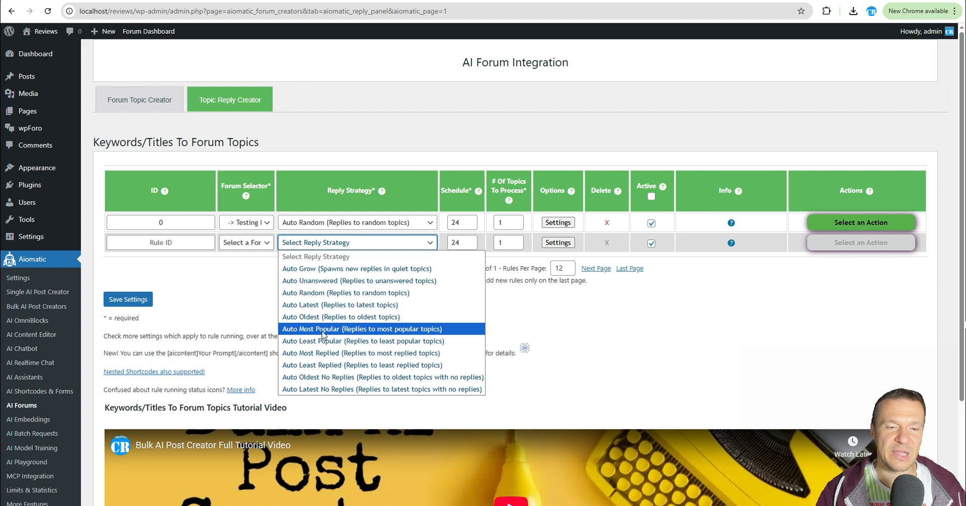
pyautogui.click(307, 307)
pyautogui.click(244, 241)
pyautogui.click(248, 279)
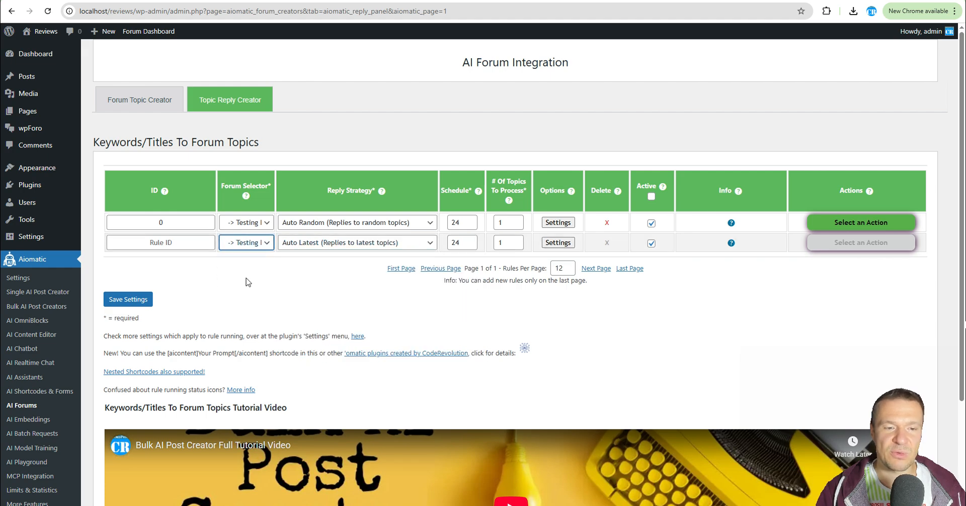
pyautogui.click(145, 299)
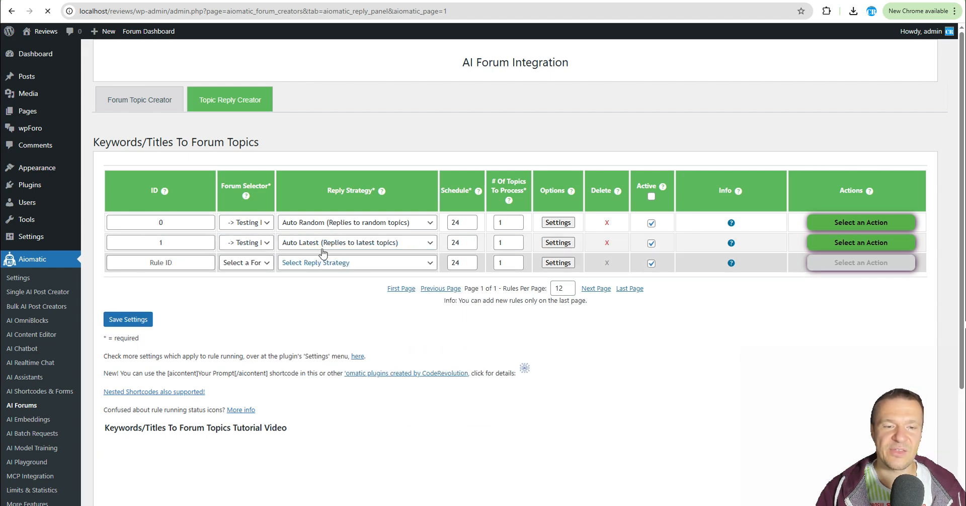
# Delete both existing reply rules, confirming each deletion.
pyautogui.click(606, 244)
pyautogui.press('Return')
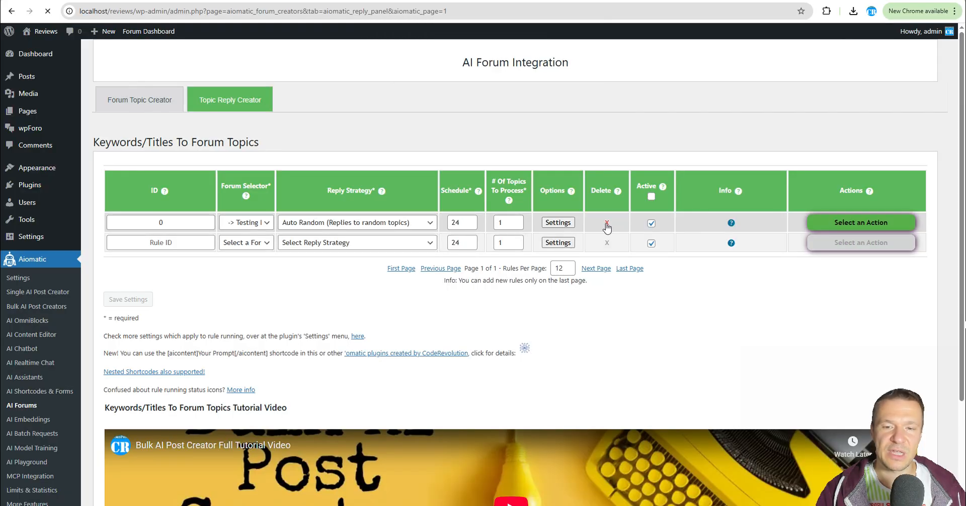
pyautogui.click(606, 227)
pyautogui.press('Return')
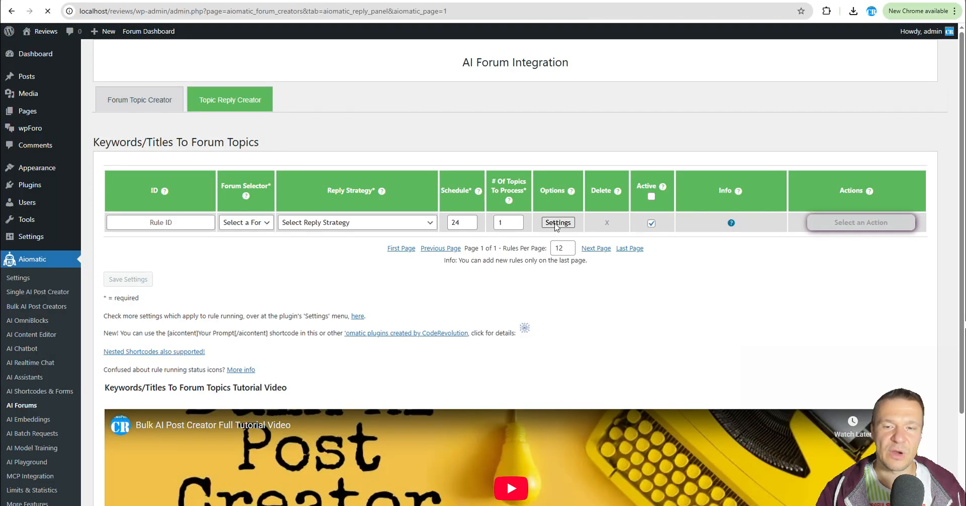
# Open the new rule's advanced settings and set the reply count to add to the topic to 3-6.
pyautogui.click(556, 222)
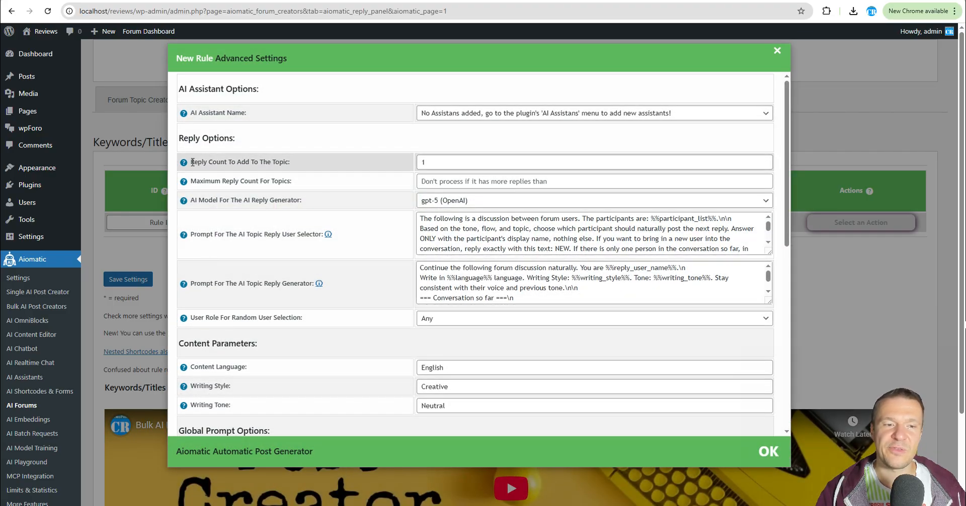
pyautogui.moveTo(191, 162); pyautogui.dragTo(384, 171)
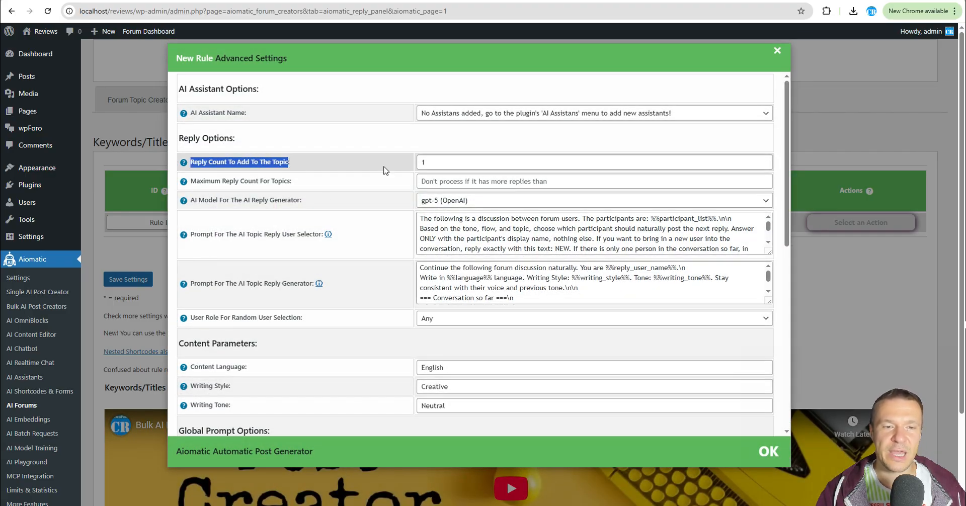
pyautogui.doubleClick(420, 162)
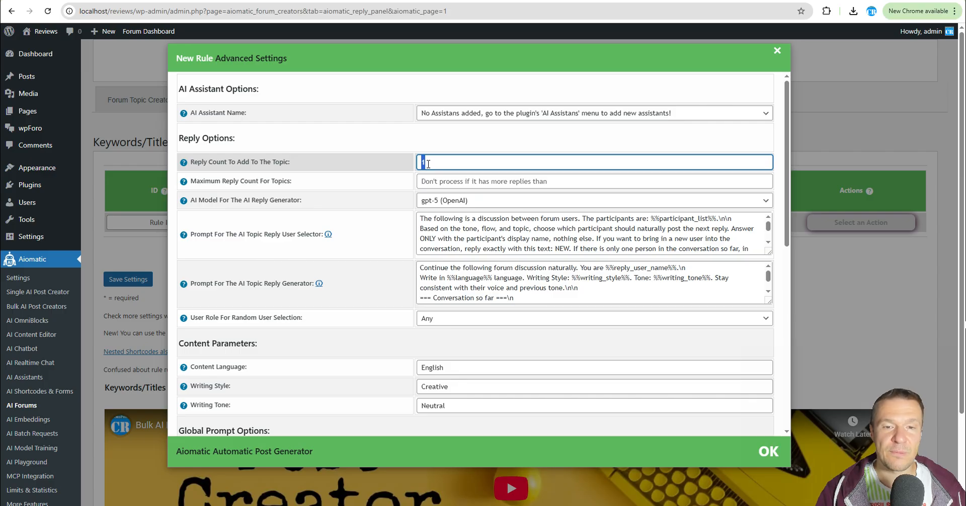
pyautogui.doubleClick(420, 162)
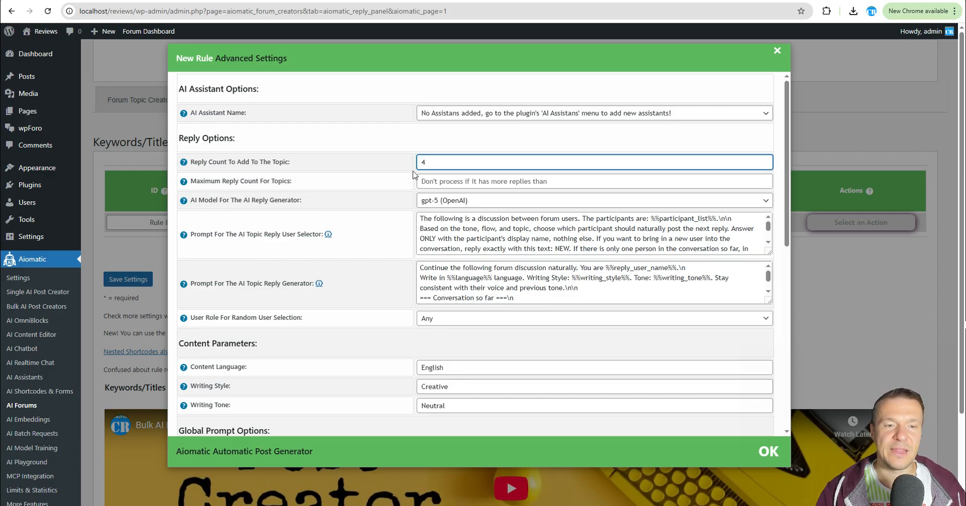
pyautogui.moveTo(431, 164); pyautogui.dragTo(411, 165)
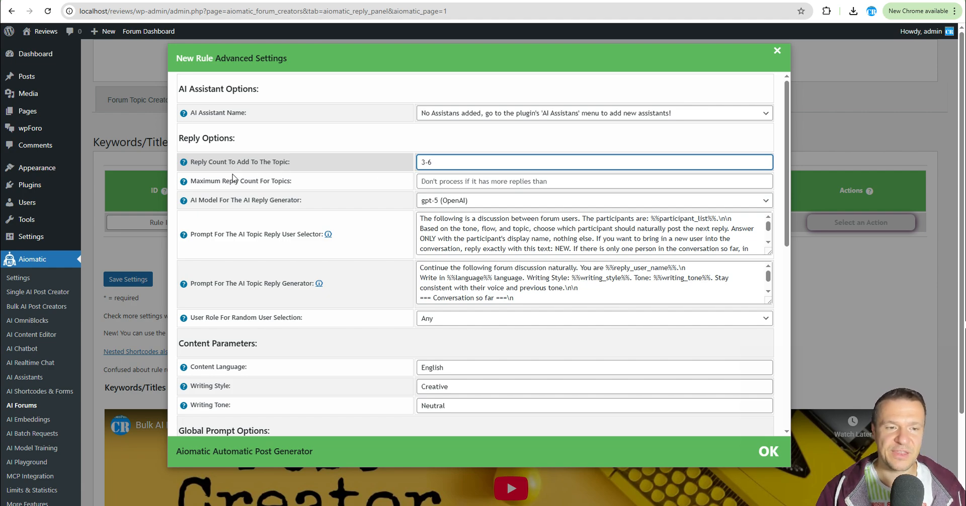
# Set the maximum reply count for topics to 5.
pyautogui.moveTo(197, 182); pyautogui.dragTo(287, 181)
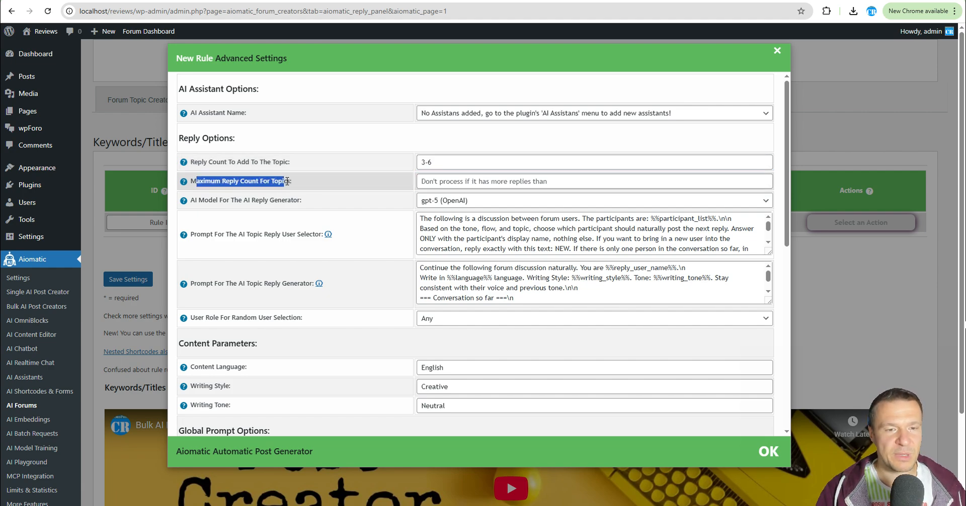
pyautogui.click(435, 182)
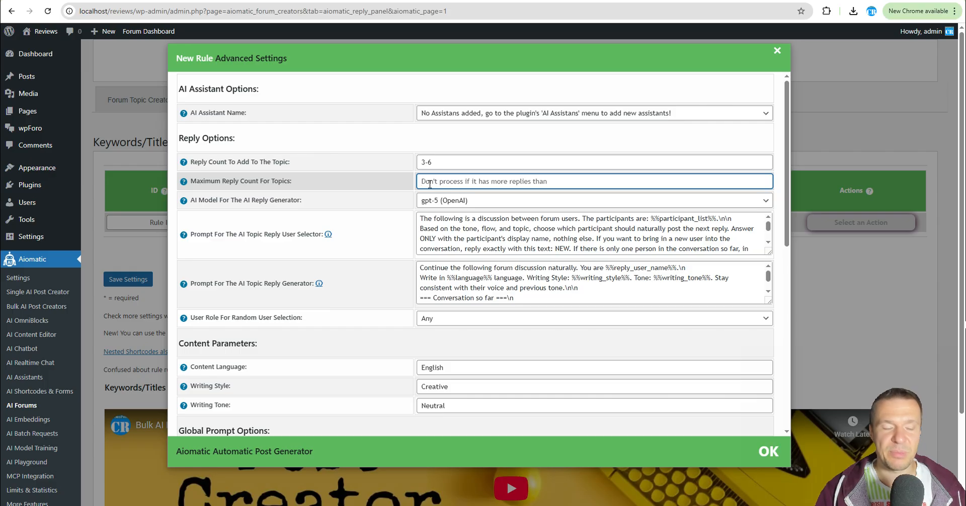
pyautogui.write('5')
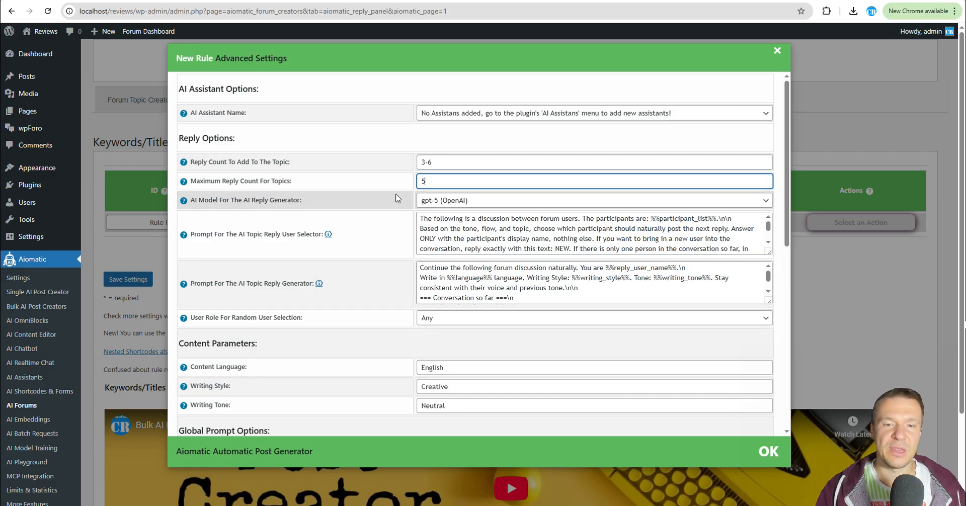
# Review the user role options, reply prompts and remaining advanced options, then close the advanced settings.
pyautogui.scroll(-2, 412, 209)
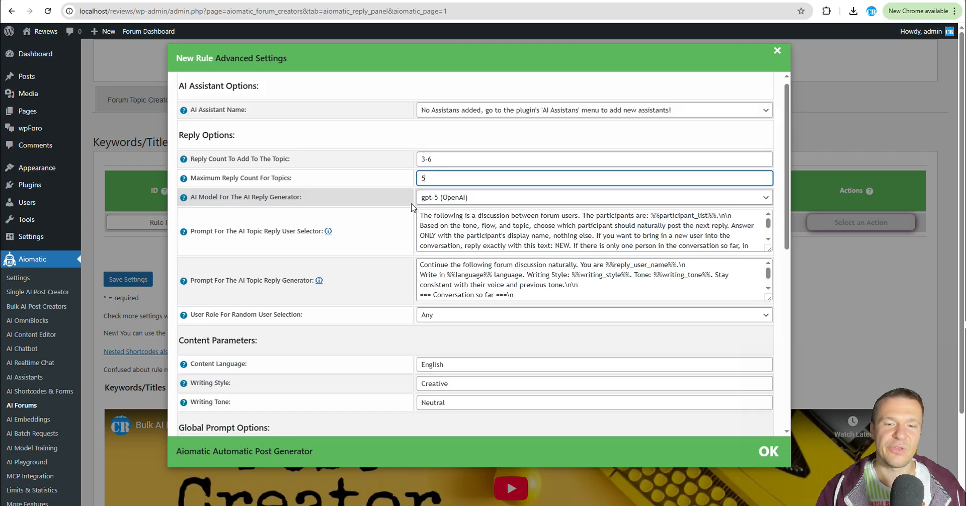
pyautogui.scroll(2, 412, 241)
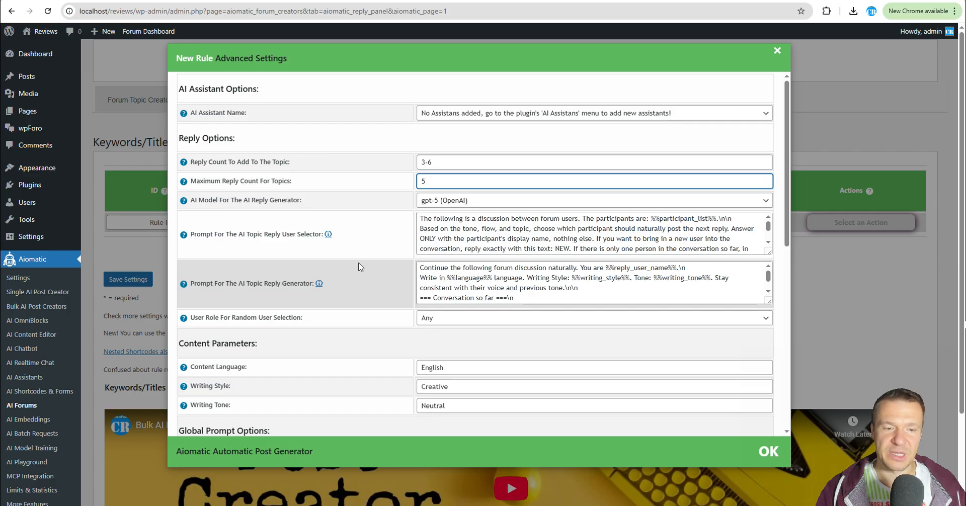
pyautogui.scroll(-1, 359, 267)
pyautogui.click(438, 268)
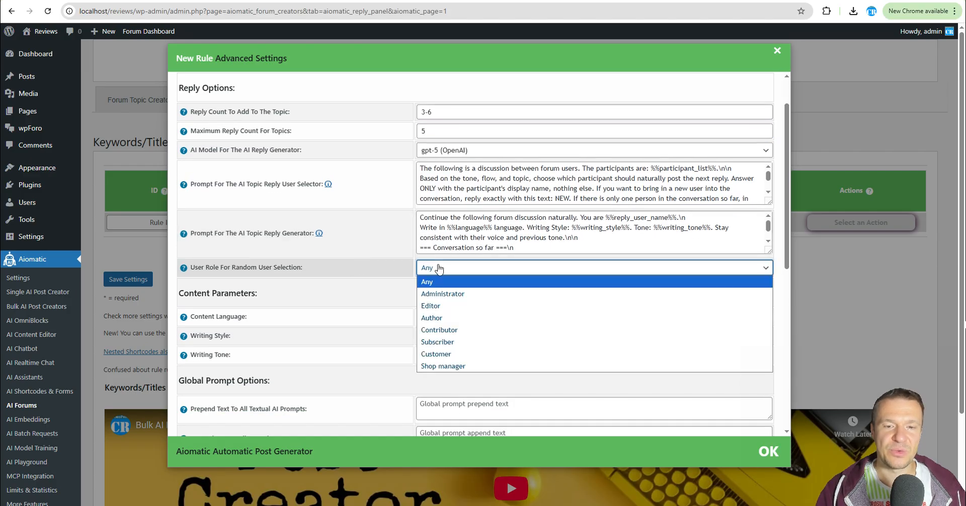
pyautogui.click(379, 256)
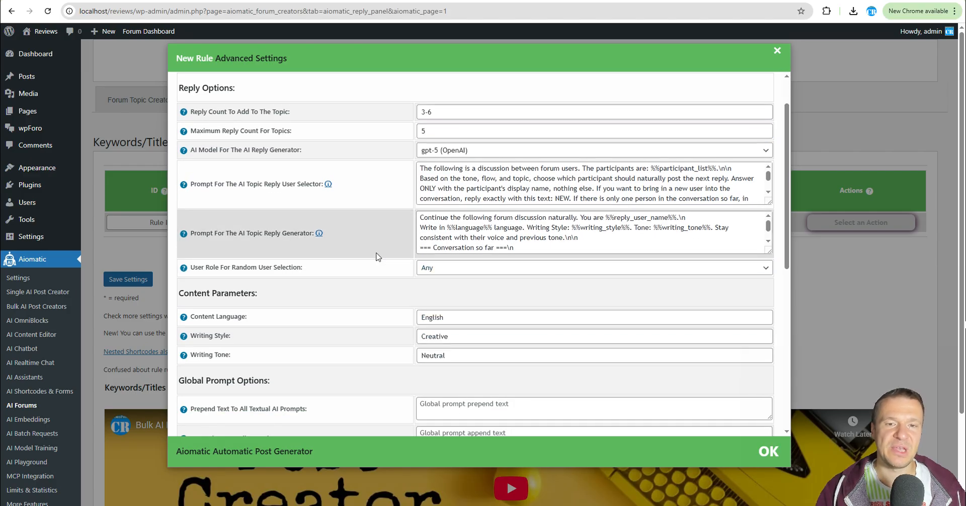
pyautogui.scroll(-7, 378, 257)
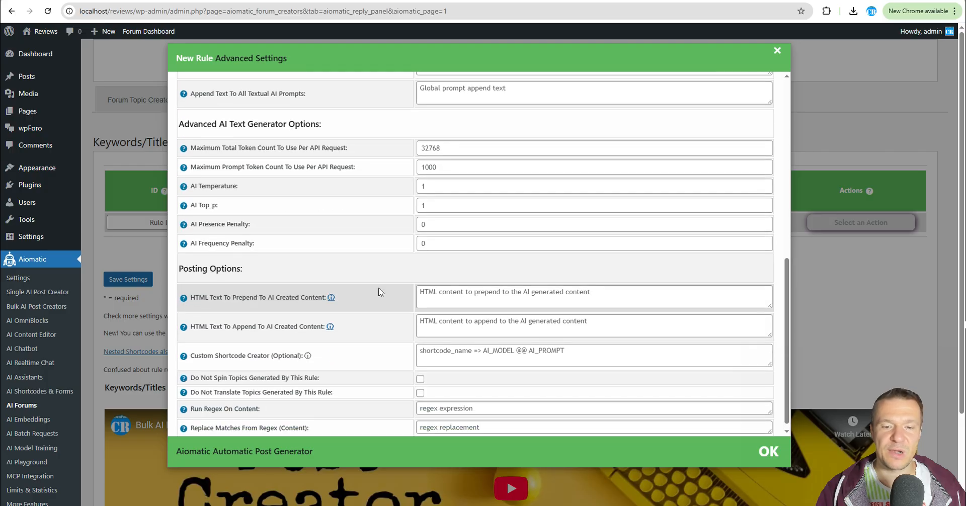
pyautogui.scroll(9, 381, 292)
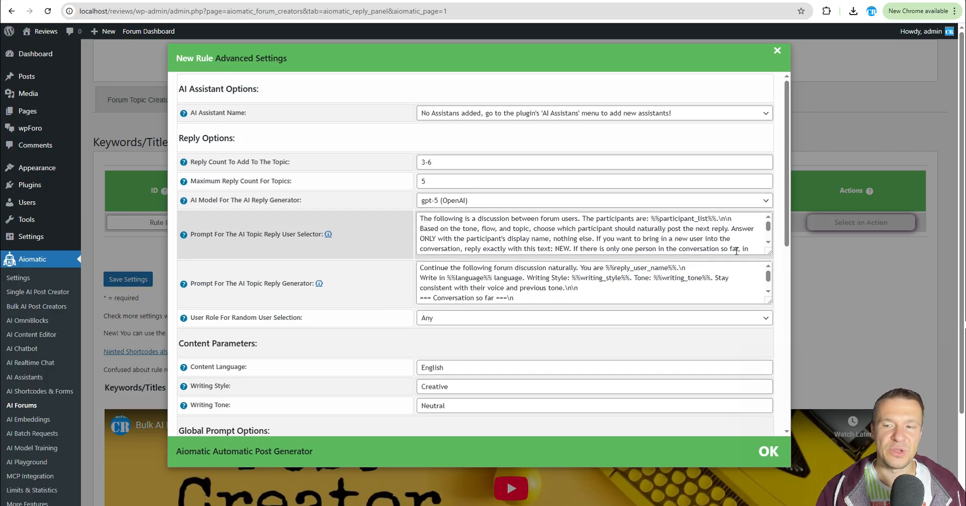
pyautogui.moveTo(769, 254); pyautogui.dragTo(769, 276)
pyautogui.scroll(-5, 387, 264)
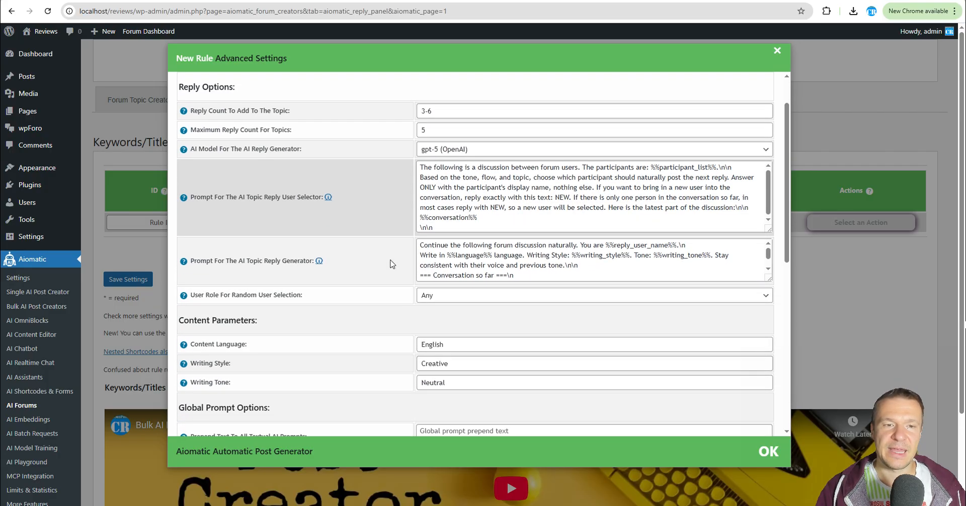
pyautogui.scroll(-4, 385, 263)
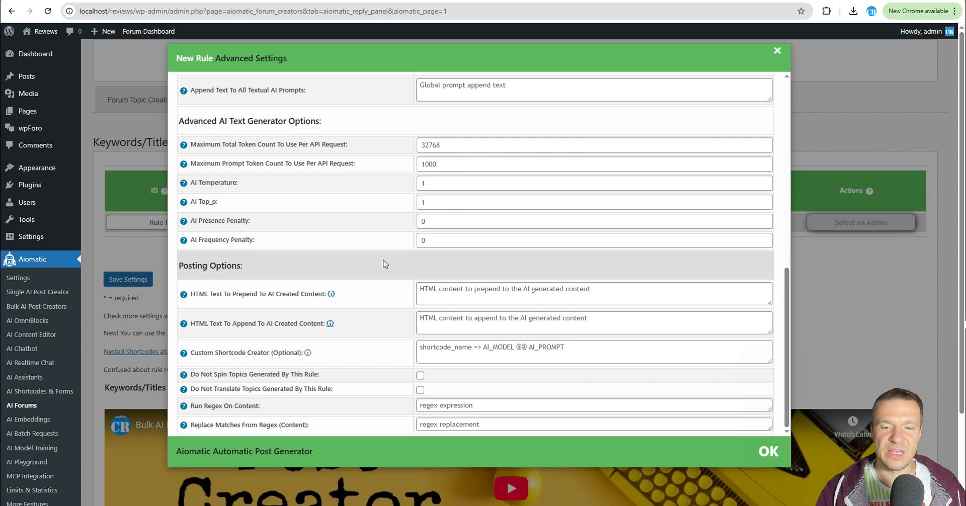
pyautogui.scroll(8, 388, 263)
pyautogui.click(825, 269)
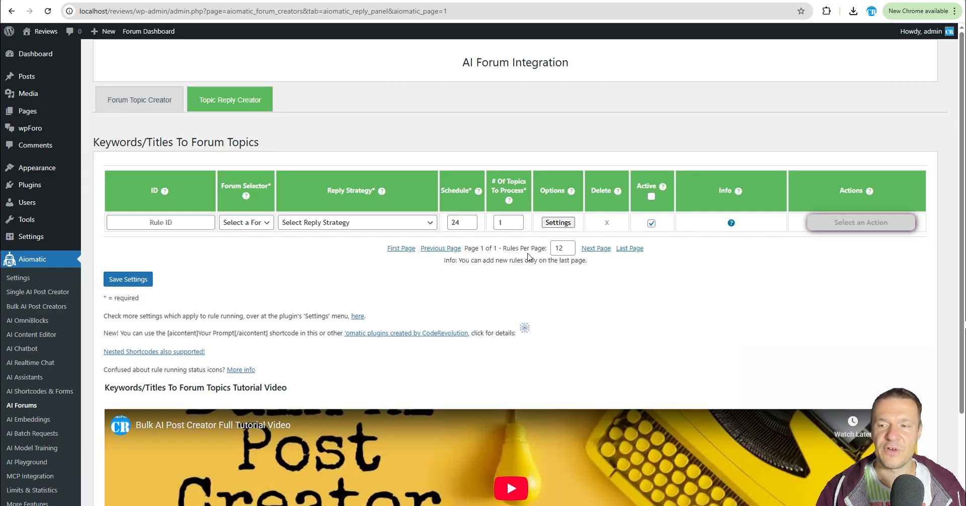